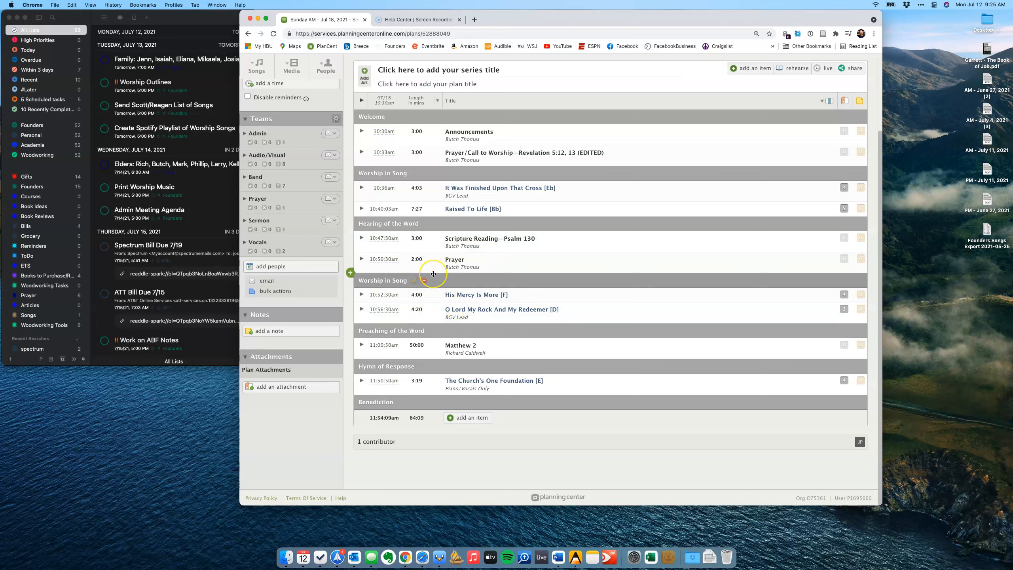
Open the Multitracks folder on the Founders 2 drive in Finder.
left_click(286, 556)
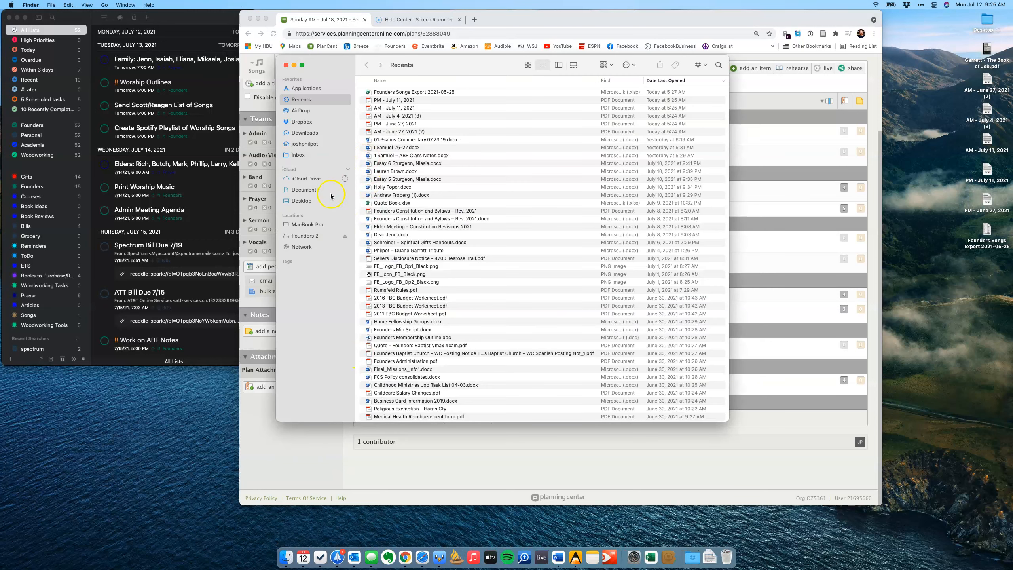
left_click(311, 237)
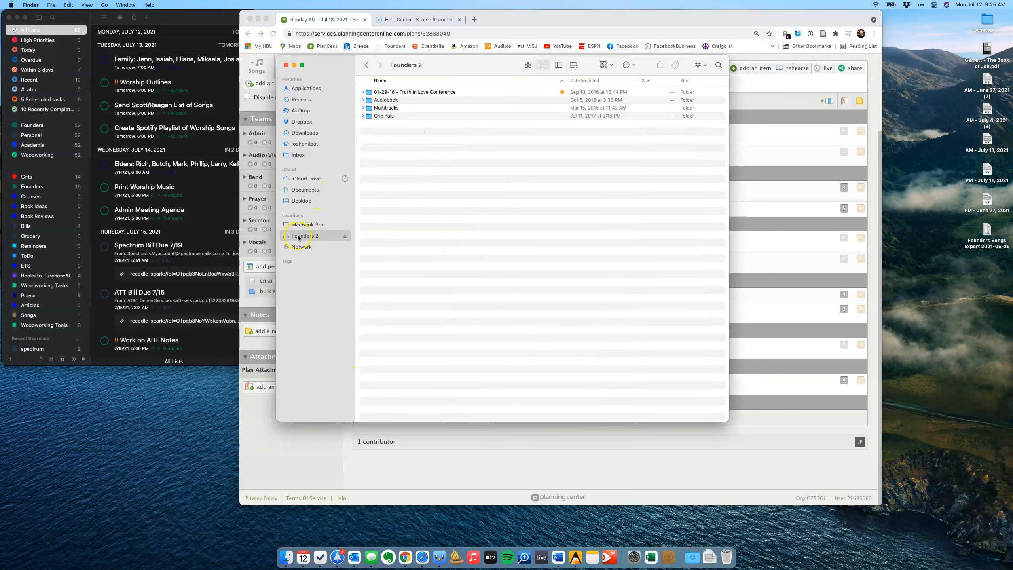
left_click(386, 108)
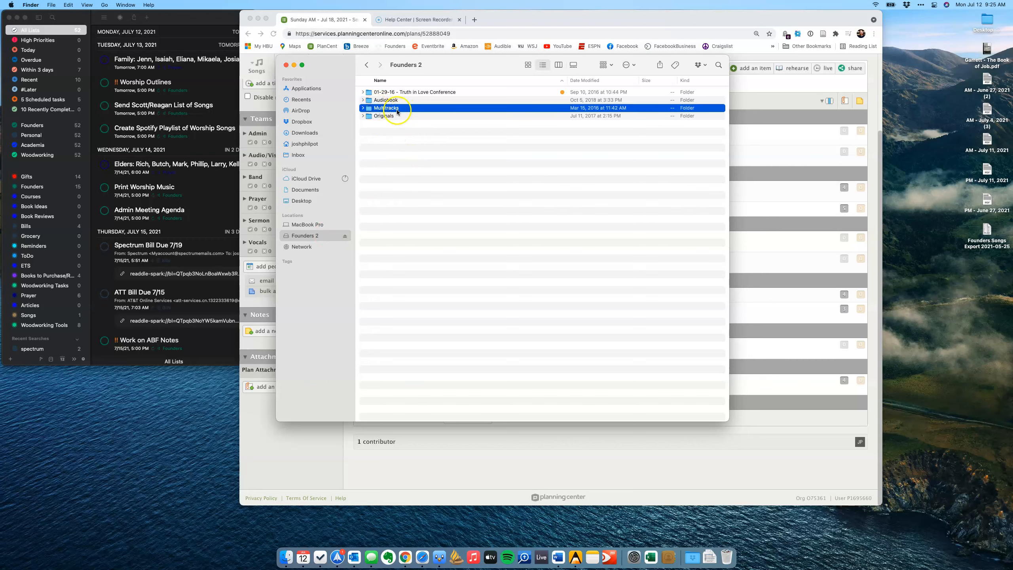
double_click(388, 109)
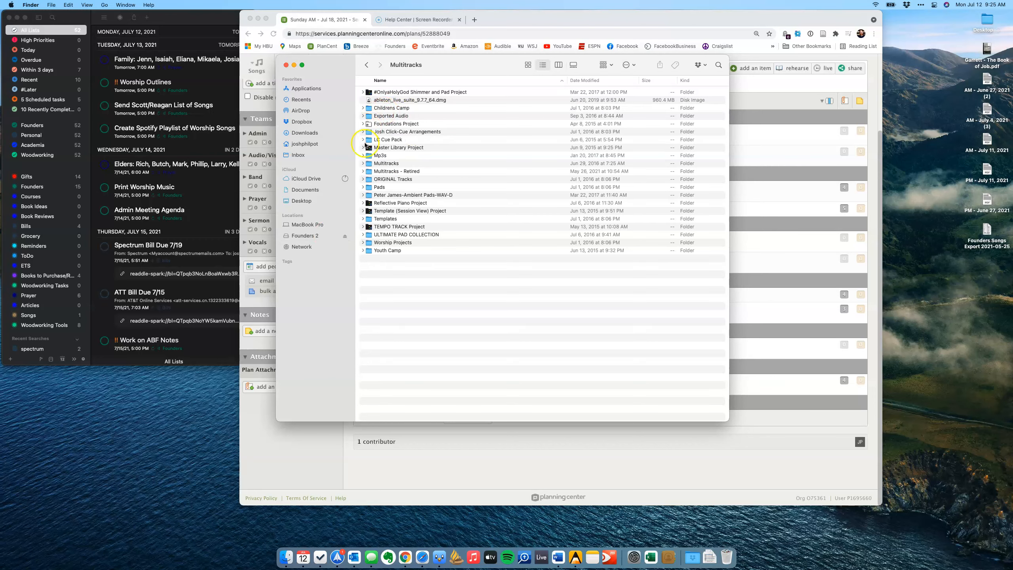
Look over the Multitracks and Multitracks - Retired folders, and view the contents of Worship Projects before returning to the parent folder.
left_click(381, 163)
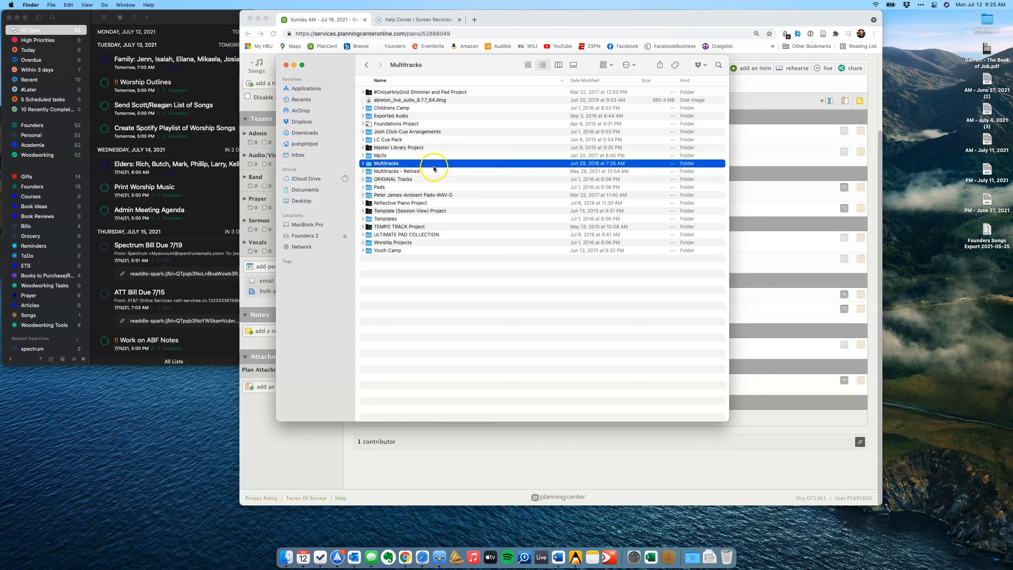
left_click(403, 171)
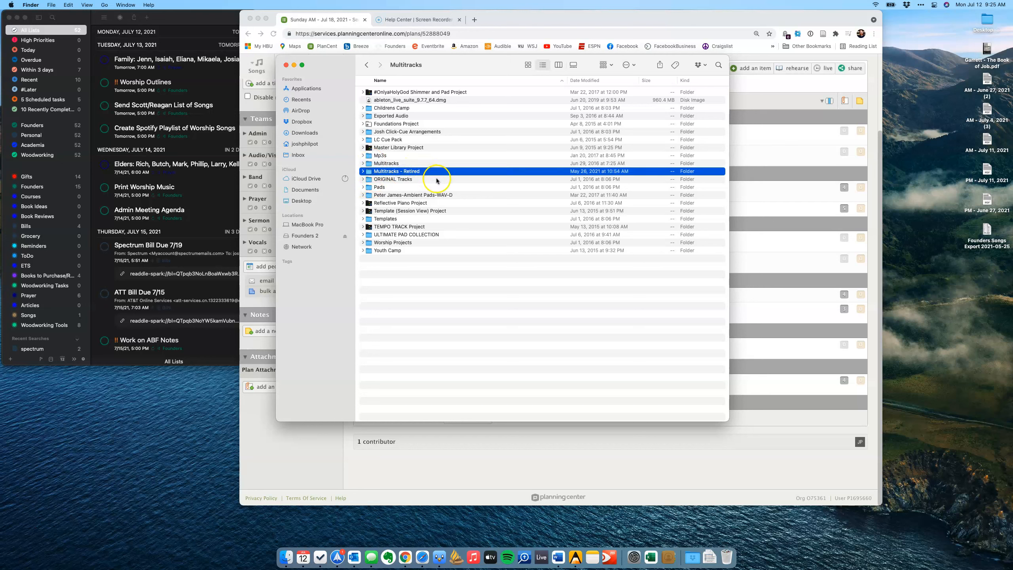
left_click(387, 161)
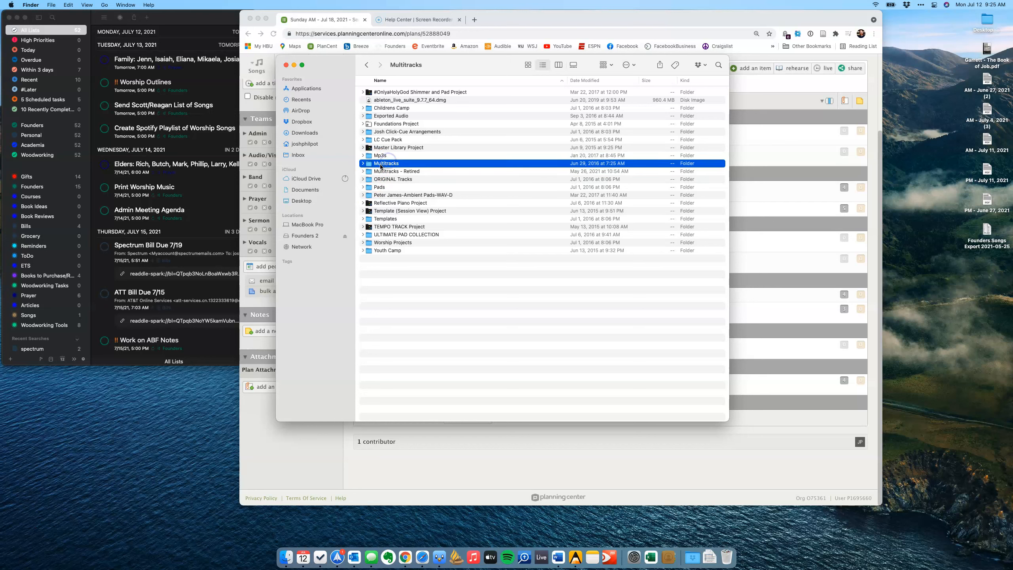
double_click(369, 242)
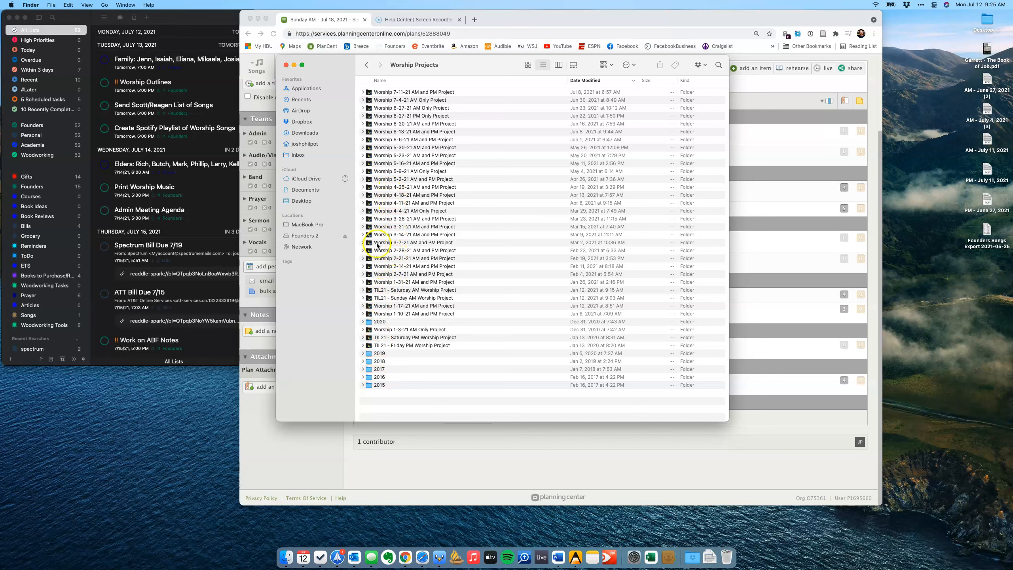
left_click(365, 64)
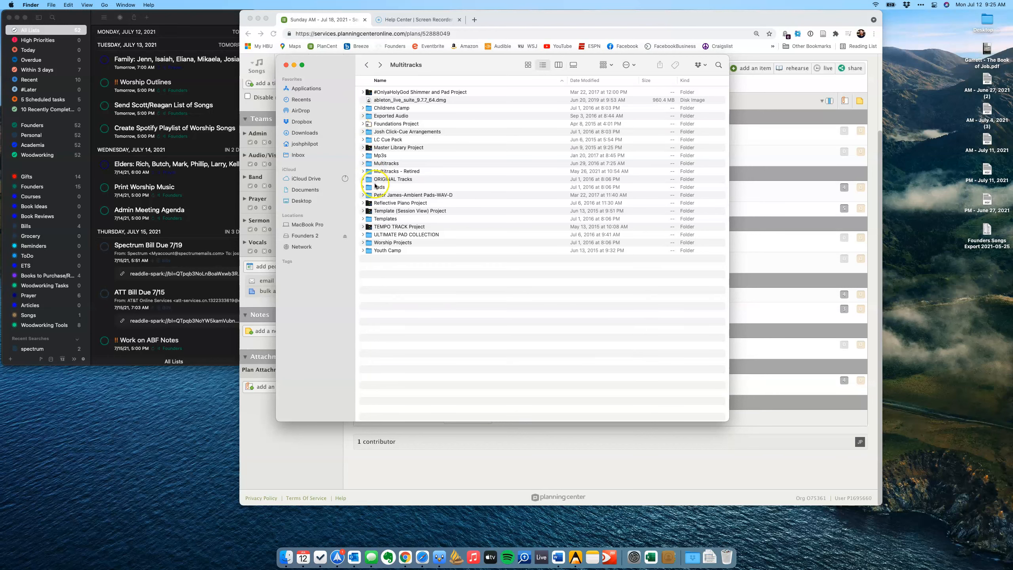
Open the inner Multitracks folder that holds the individual song projects.
left_click(373, 164)
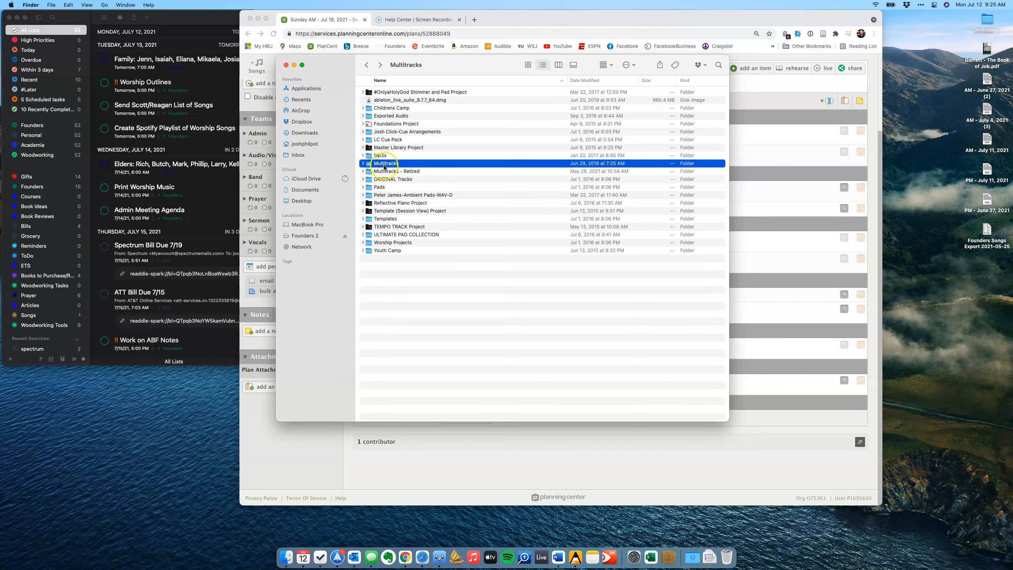
double_click(370, 165)
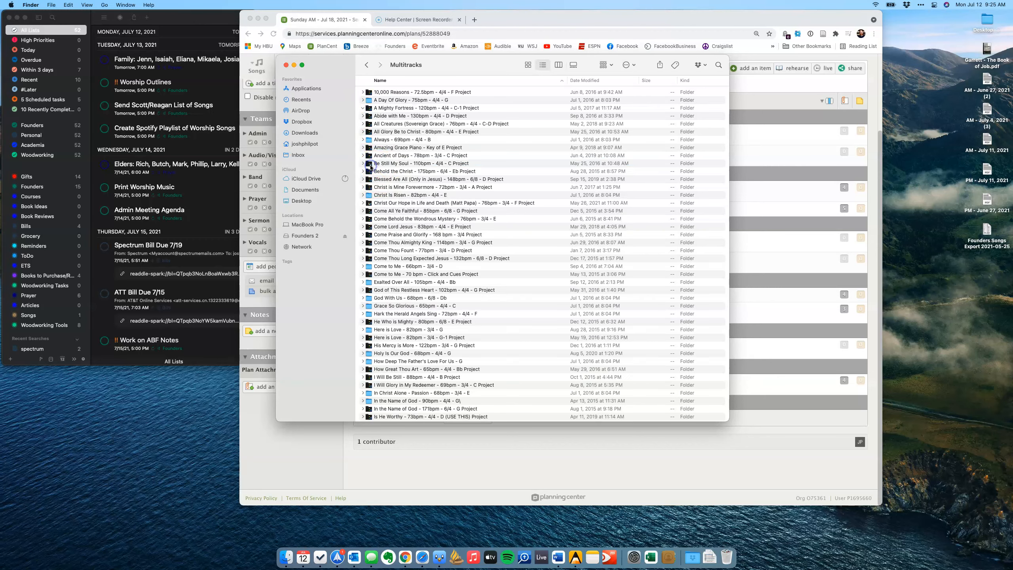
left_click(363, 108)
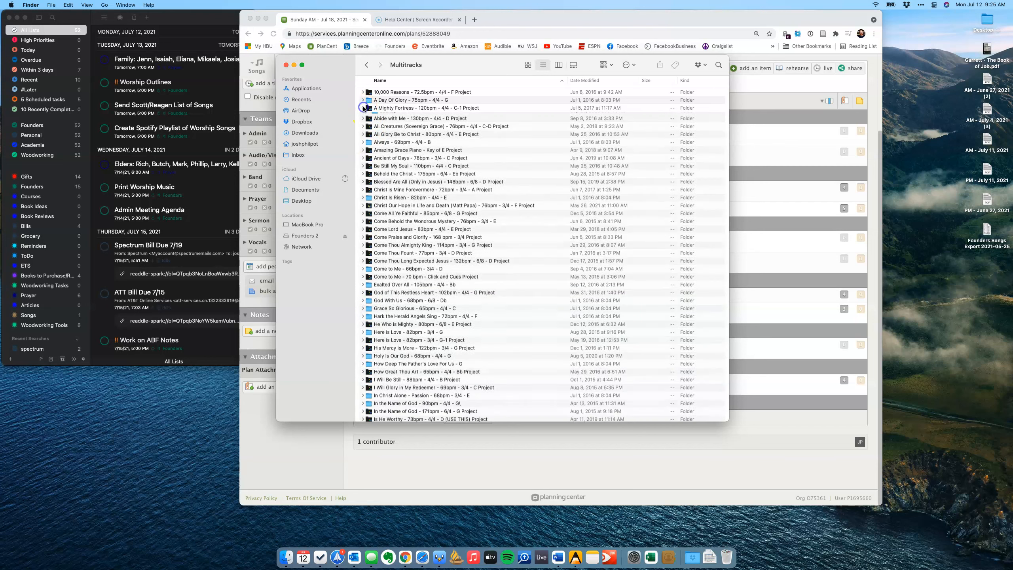
Check the first worship song in the Sunday AM plan in the browser, and return to the Finder window.
left_click(499, 21)
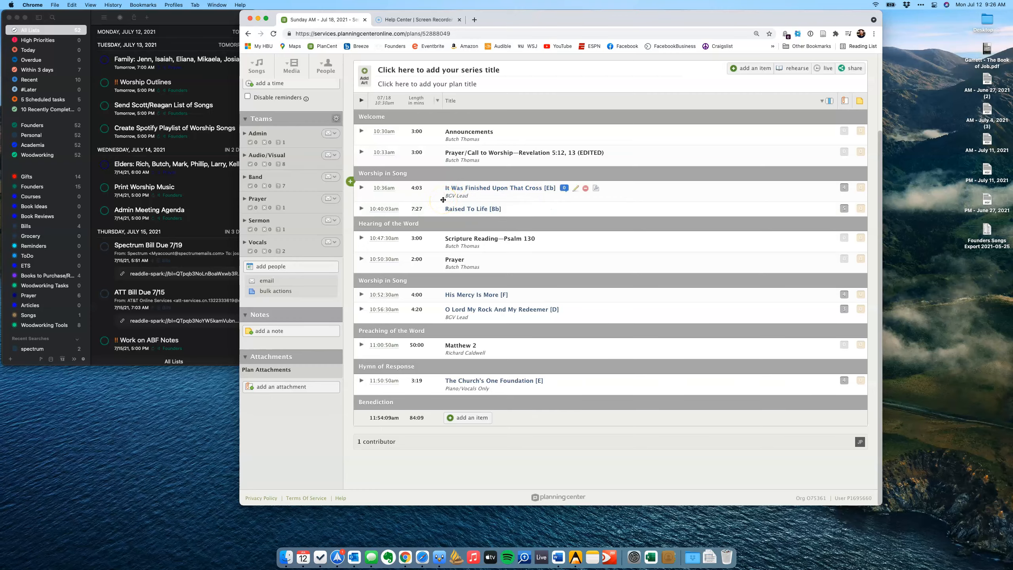
key("ctrl+Up")
left_click(433, 149)
Open the live set "It Was Finished Upon That Cross - 156bpm - 6/8 - Eb.als" from its project folder in Ableton Live, dismissing the audio alert.
scroll(424, 222, "down", 10)
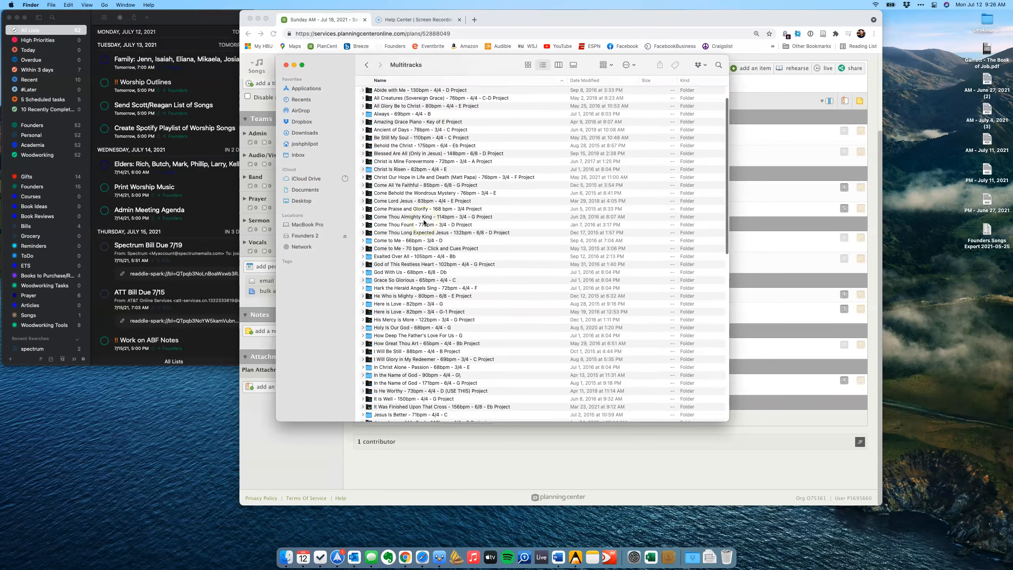
scroll(424, 223, "down", 4)
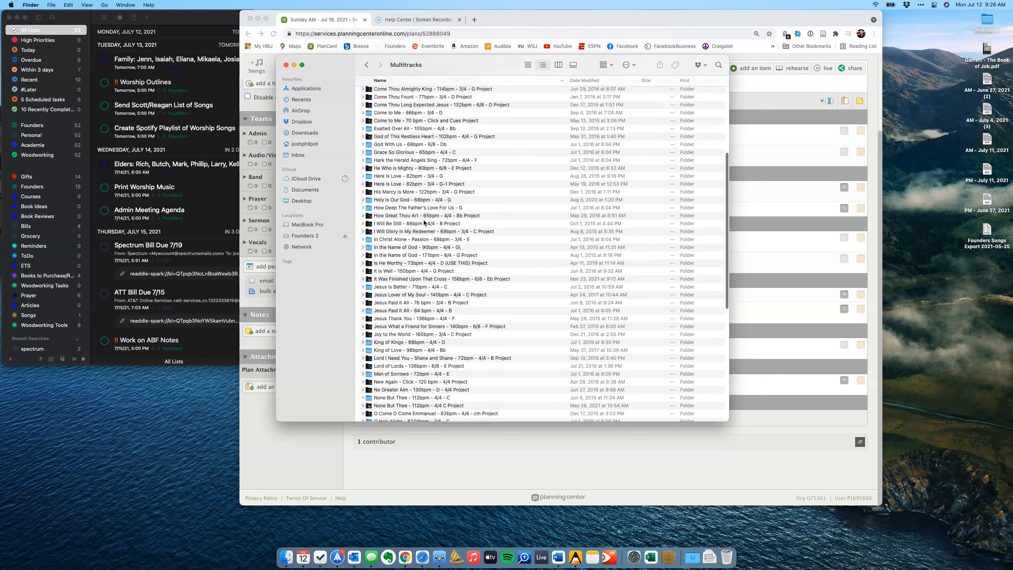
left_click(417, 231)
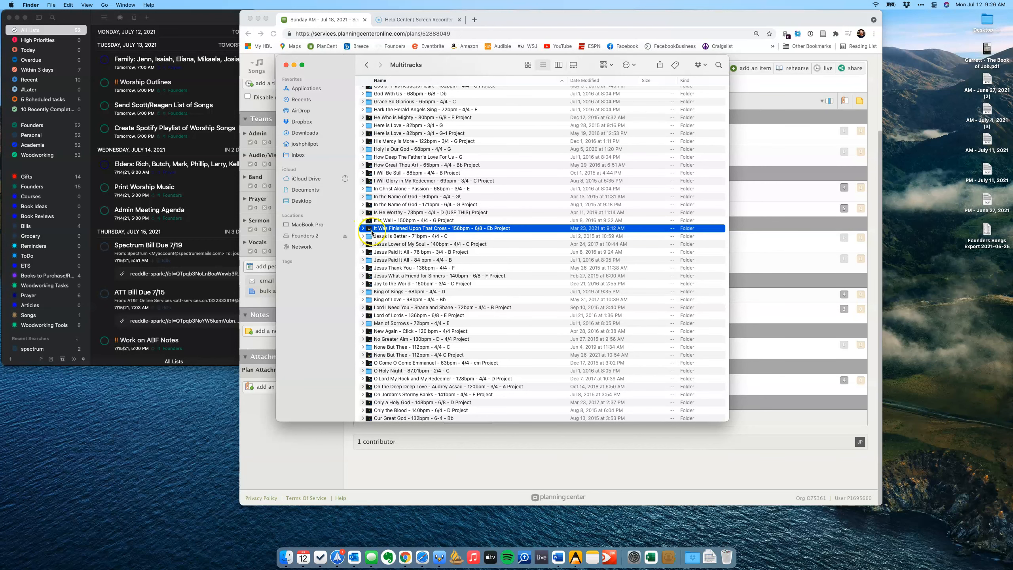
double_click(371, 231)
left_click(372, 109)
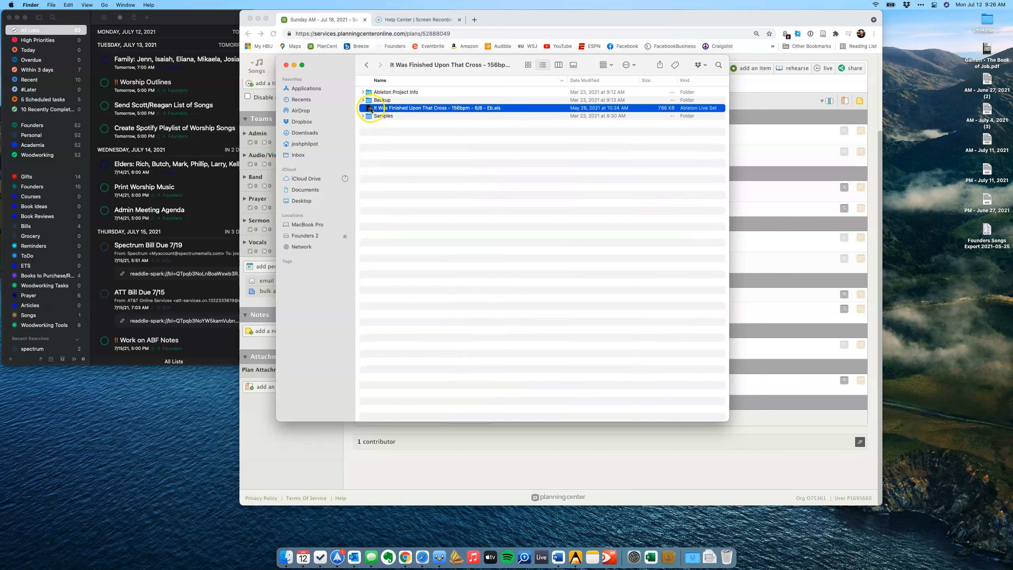
double_click(370, 110)
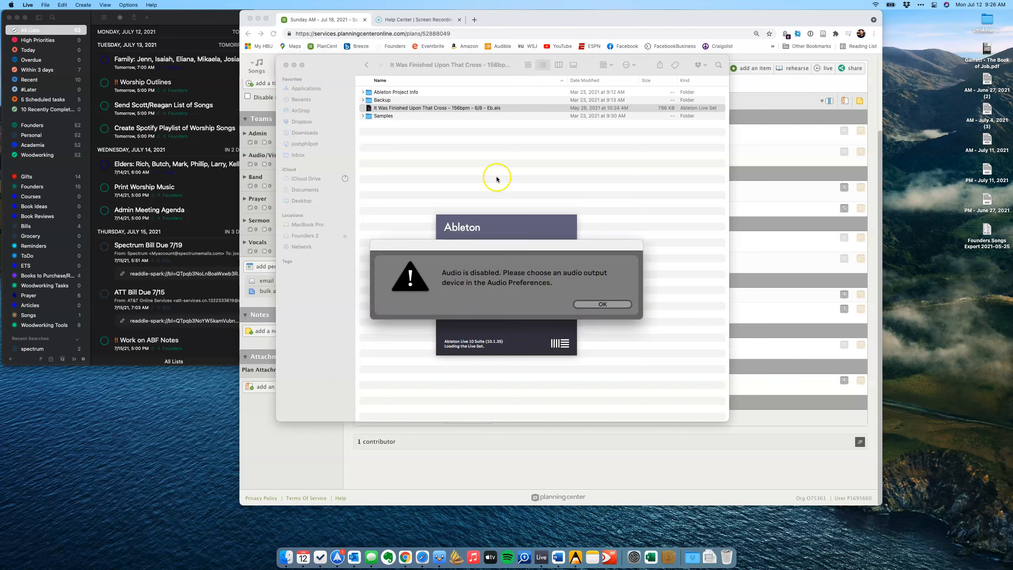
left_click(584, 304)
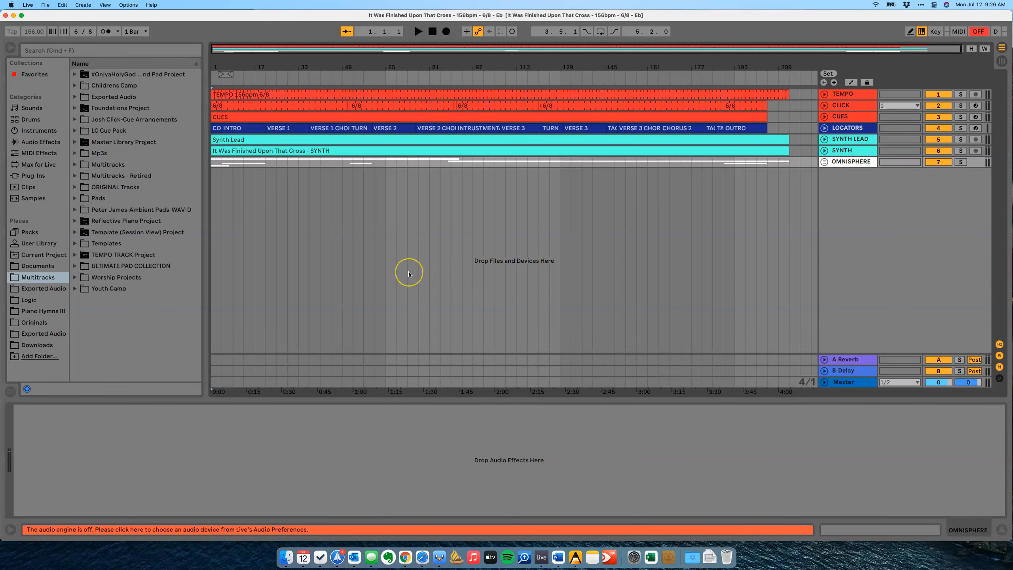
Set the audio output device to Screencast-O-Matic (2 In, 2 Out) in the preferences and close them.
left_click(279, 224)
key("super+comma")
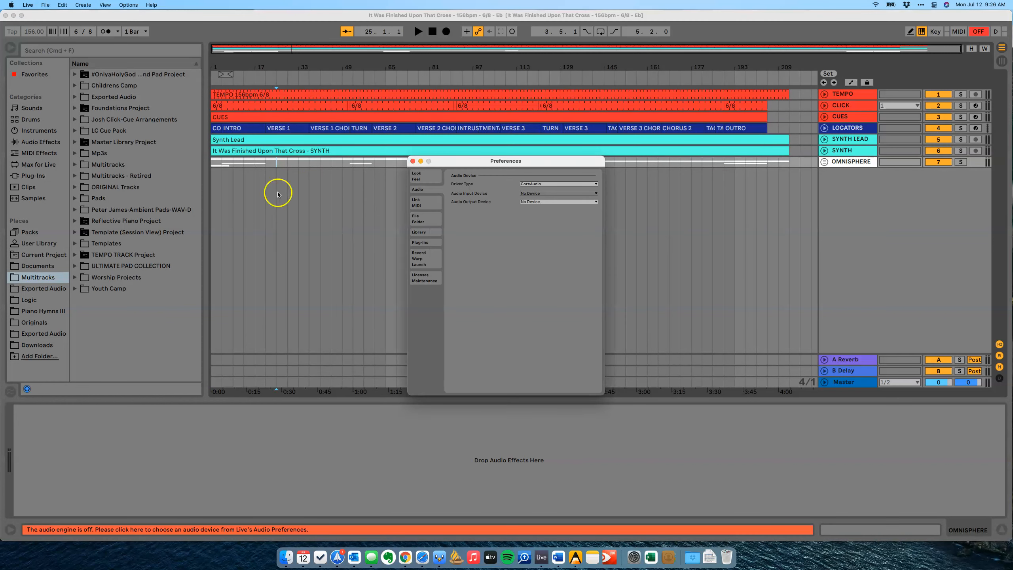
left_click(526, 201)
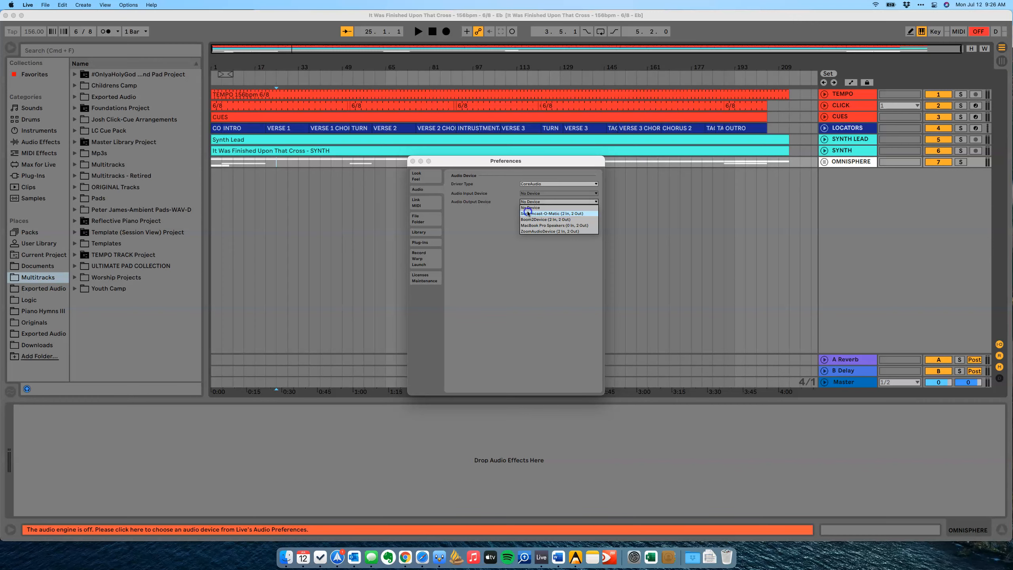
left_click(527, 213)
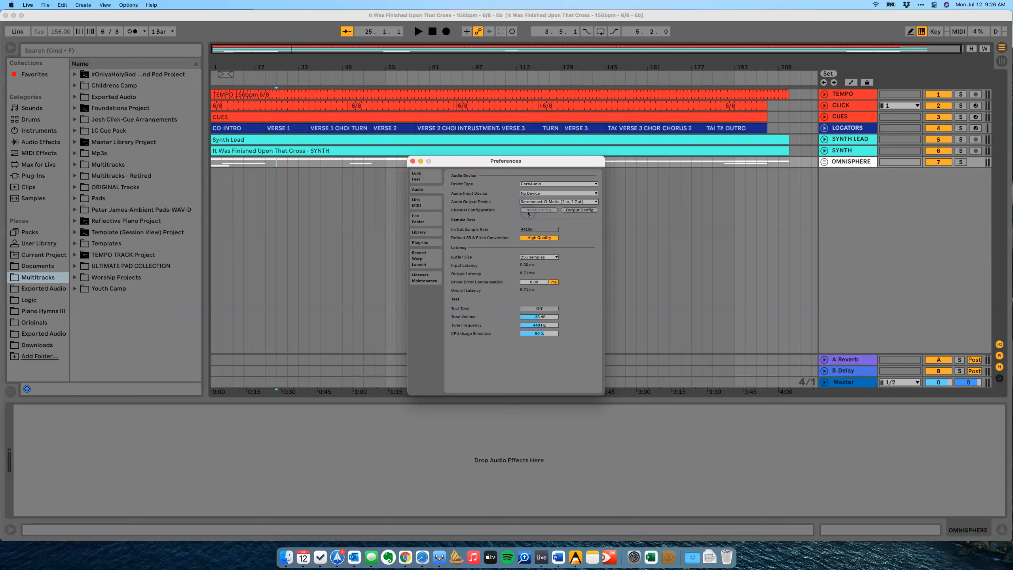
left_click(411, 161)
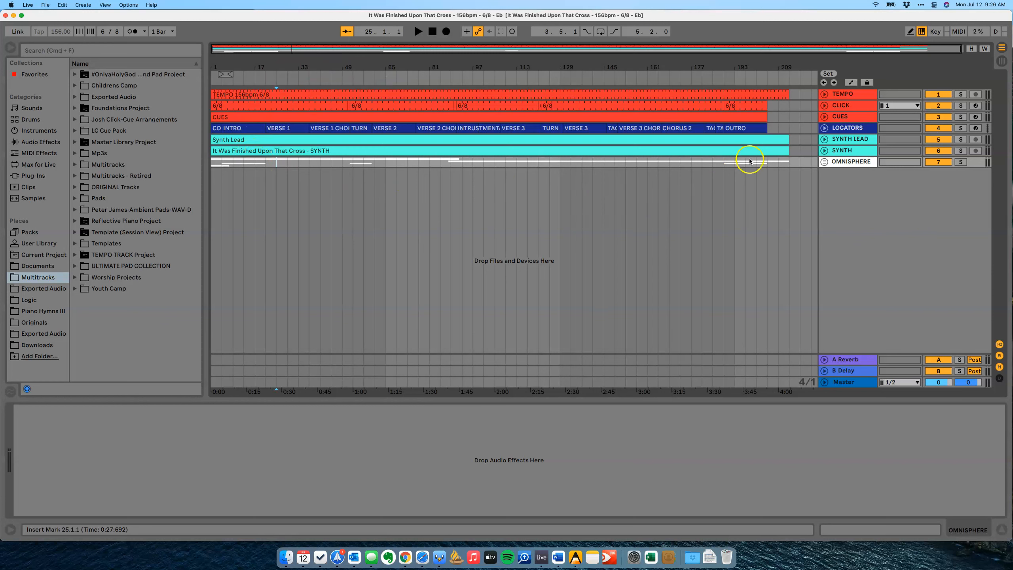
Examine the TEMPO, CLICK, CUES and LOCATORS tracks and the devices on them.
left_click(844, 94)
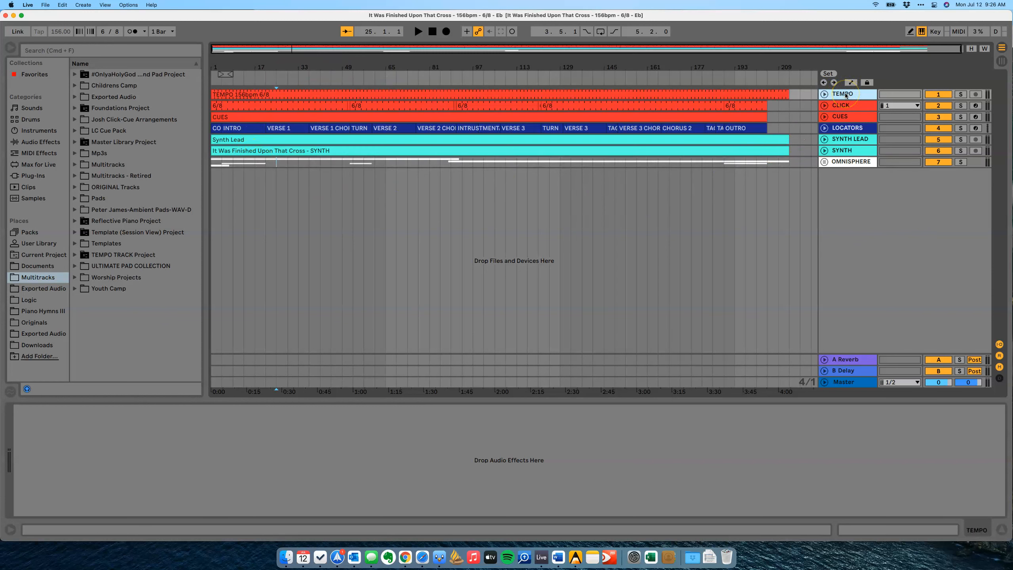
key("Down")
key("Down")
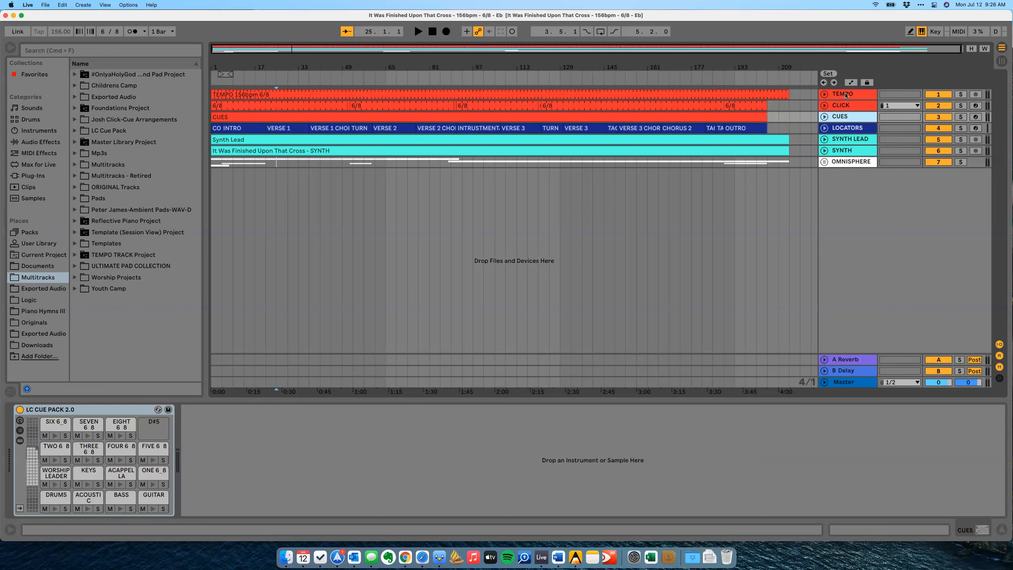
key("Down")
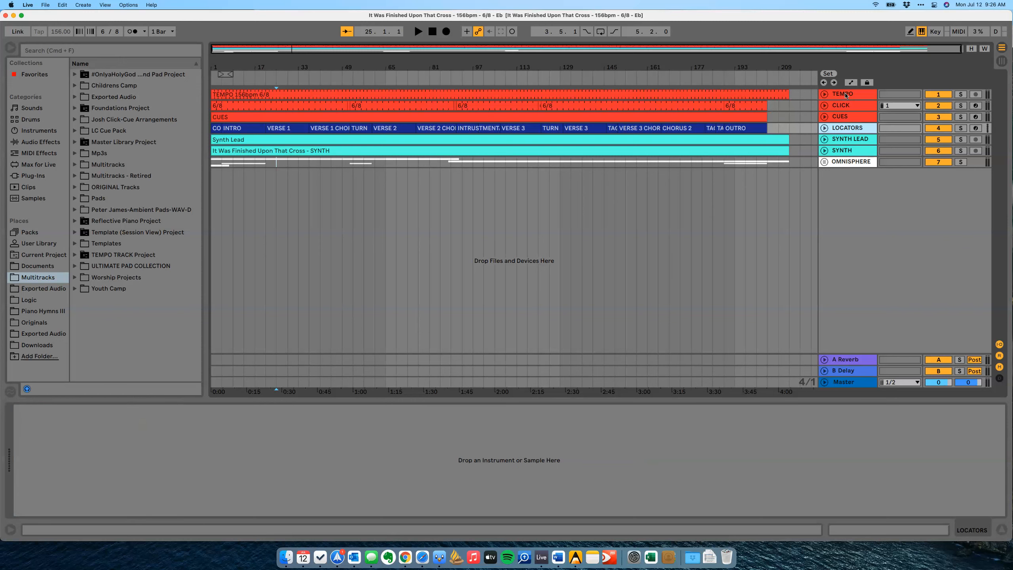
left_click(845, 95)
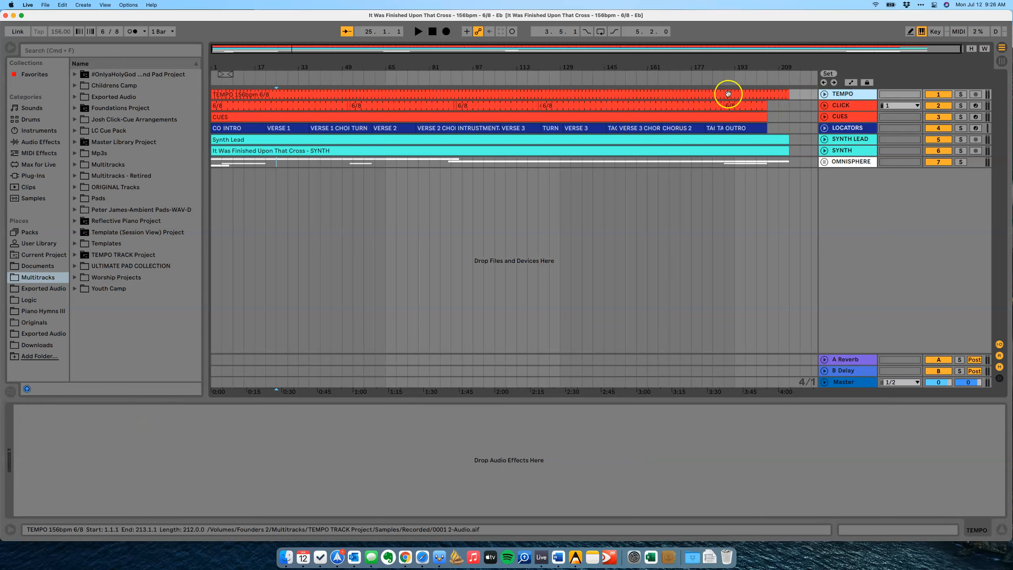
left_click(847, 106)
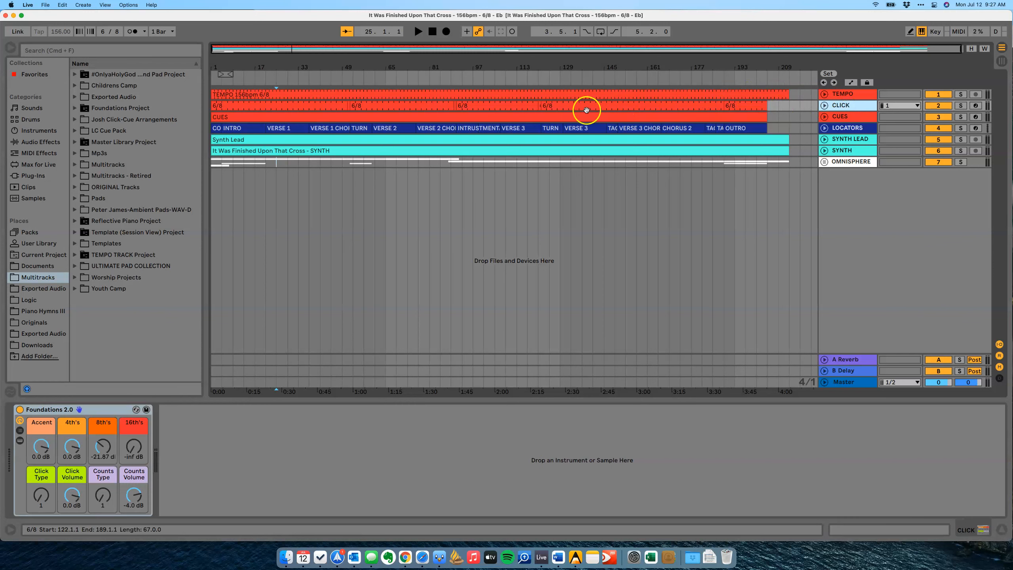
mouse_move(535, 65)
left_mouse_down()
mouse_move(536, 76)
mouse_move(535, 62)
left_mouse_up()
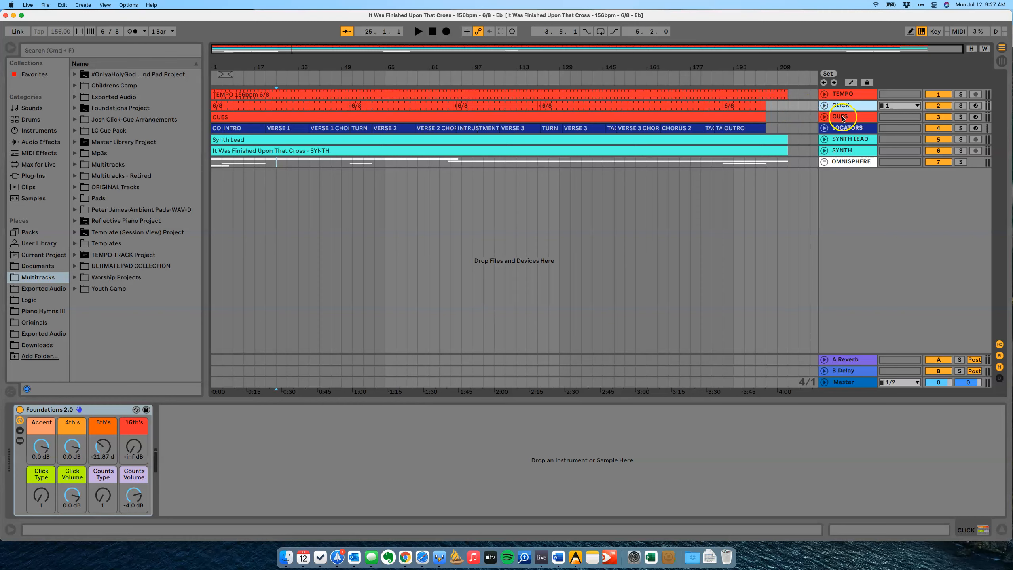
Unfold the CUES track and play the song's count-in and intro to hear the click and cues, stopping near Verse 1.
left_click(842, 119)
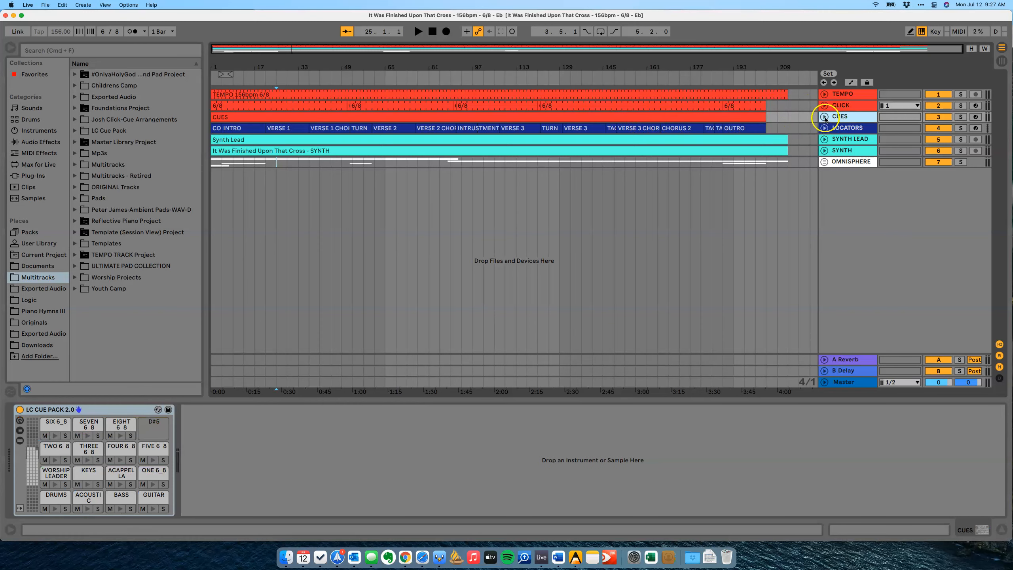
left_click(824, 117)
left_click_drag(236, 62, 239, 67)
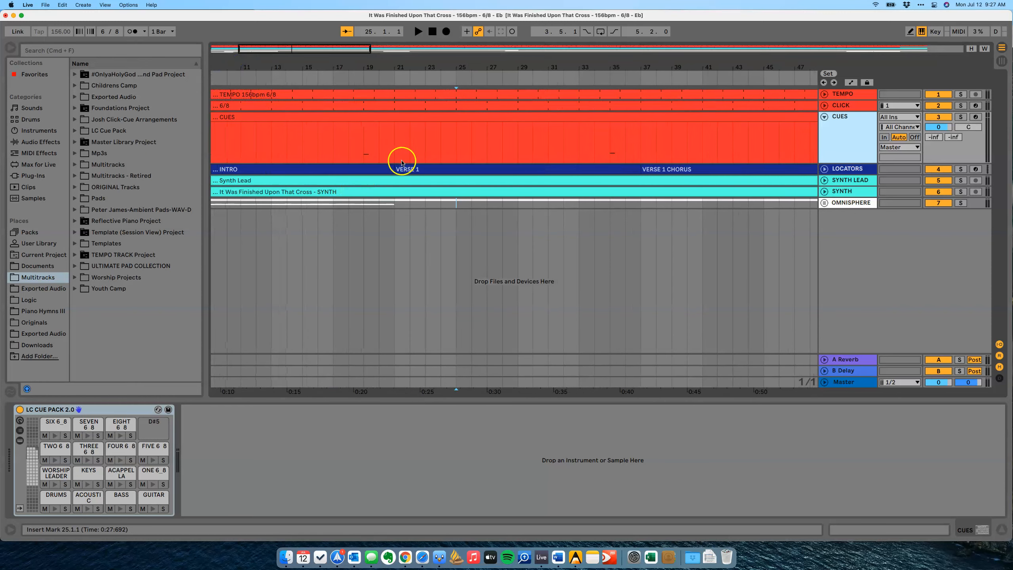
left_click(333, 74)
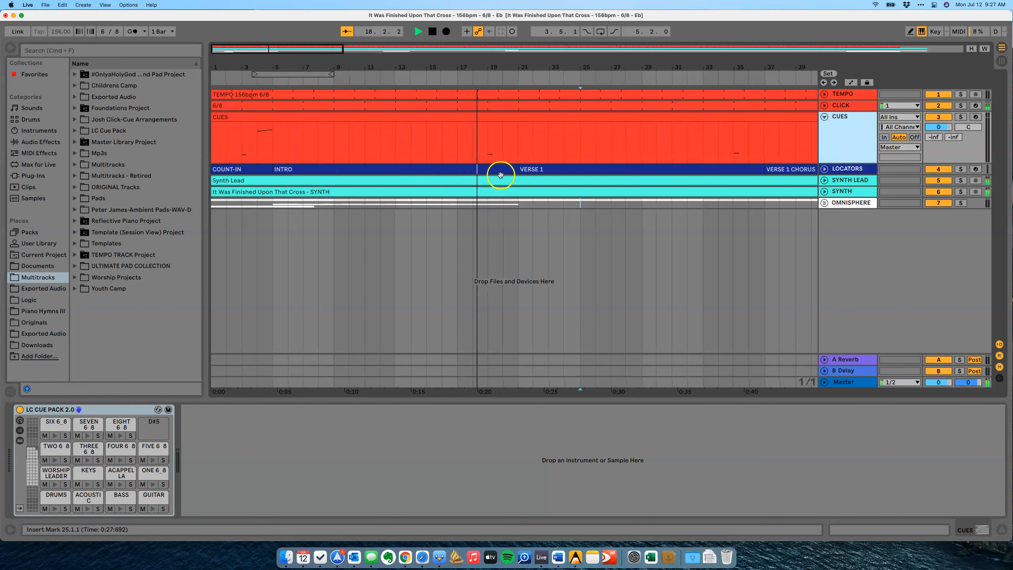
key("space")
Set the CLICK track's volume to -5.0 dB and the CUES track's volume to -8.0 dB.
left_click(823, 116)
left_click(824, 105)
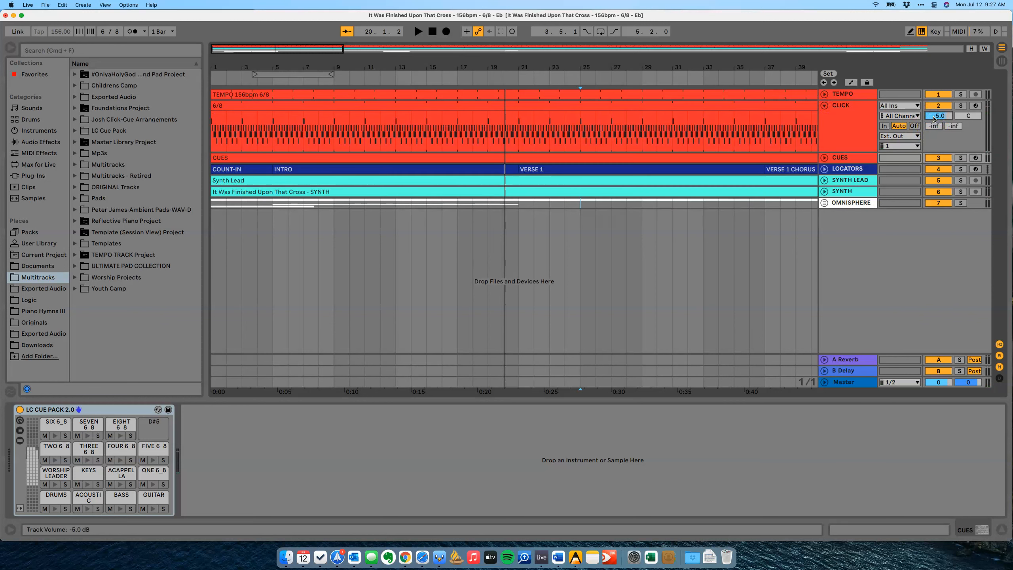
left_click(824, 105)
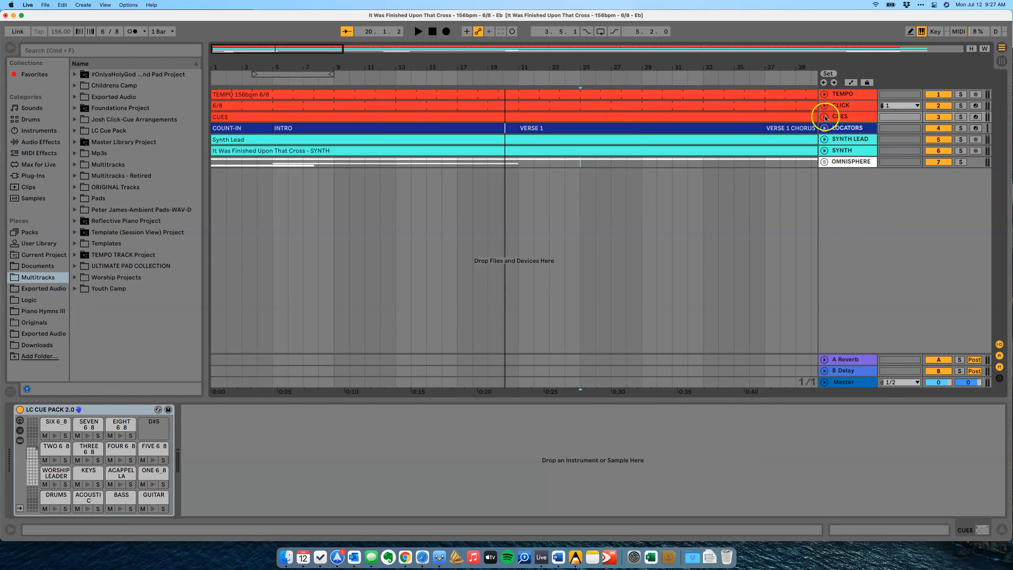
left_click(824, 117)
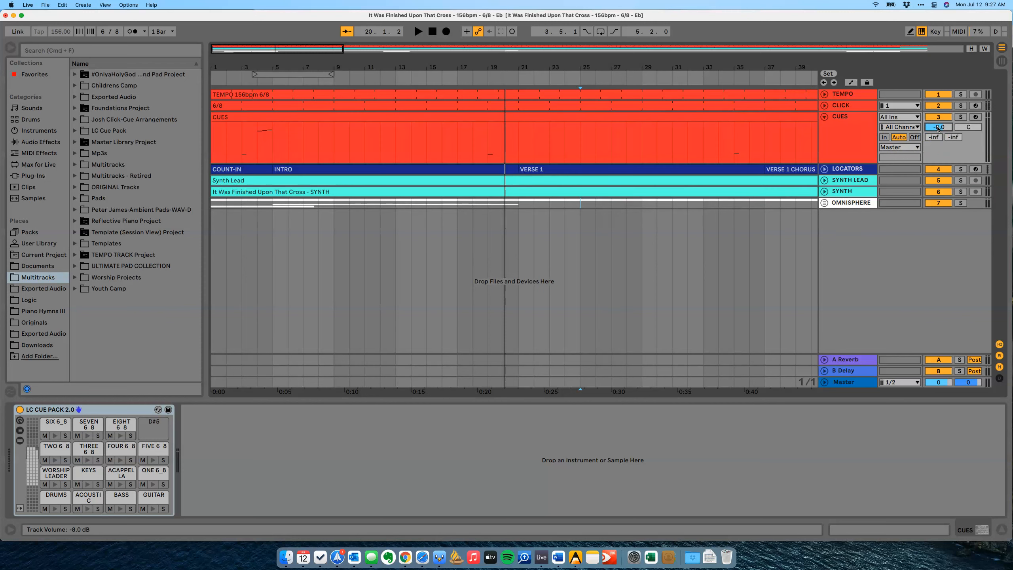
Fold the CUES track, then examine the song sections on LOCATORS and the unfolded SYNTH LEAD track's audio from intro to turn.
left_click(824, 116)
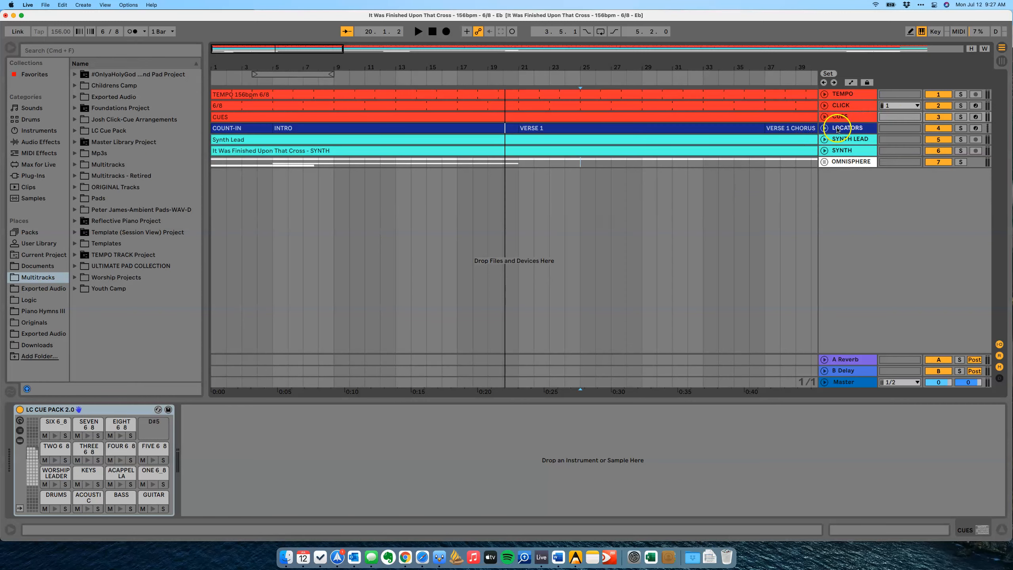
left_click(837, 128)
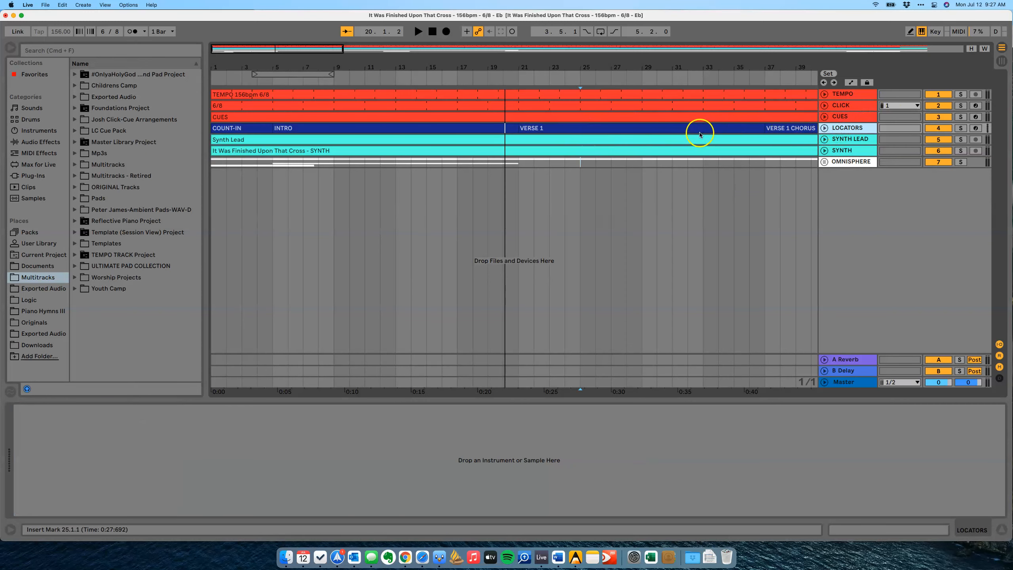
left_click_drag(623, 64, 623, 64)
left_click(840, 140)
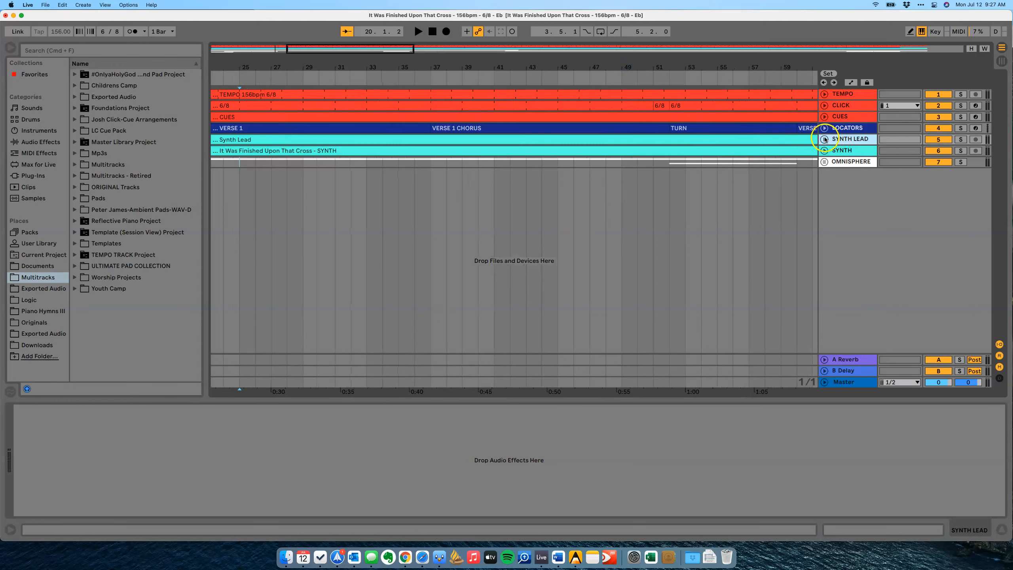
left_click(824, 139)
scroll(653, 173, "right", 5)
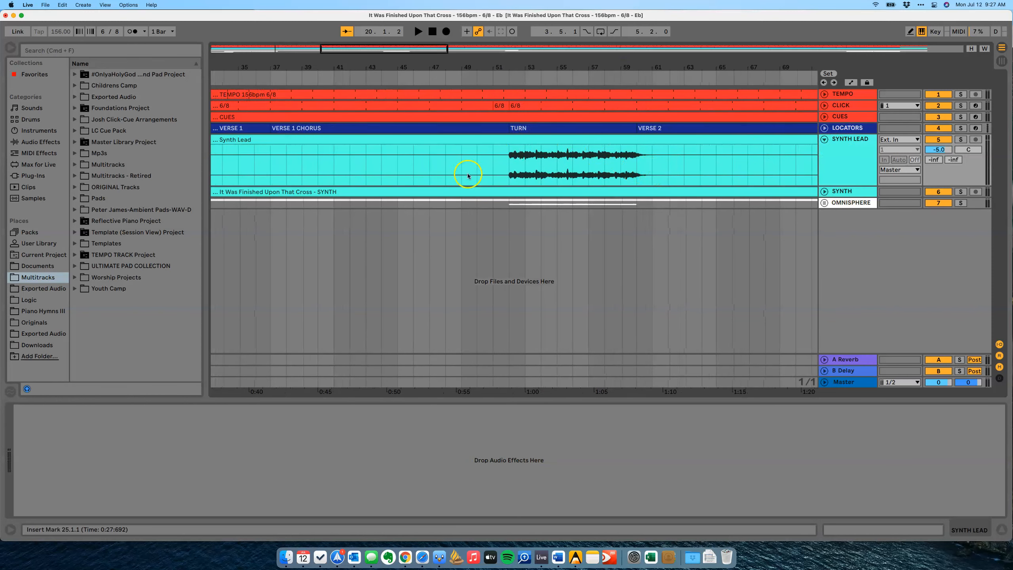
scroll(529, 187, "left", 15)
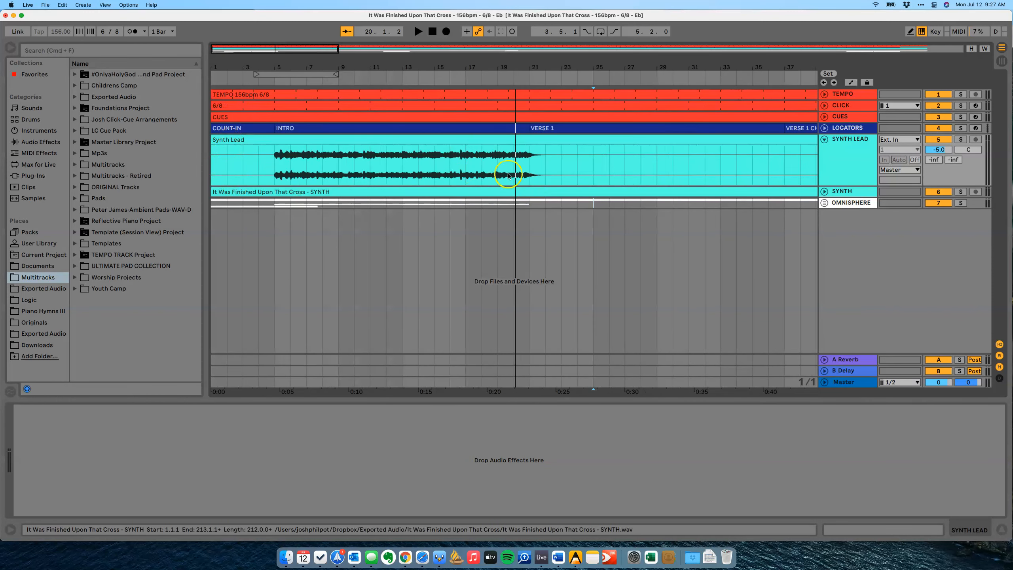
Unfold the SYNTH track and the OMNISPHERE group to inspect their contents, then fold these and SYNTH LEAD again.
left_click(824, 191)
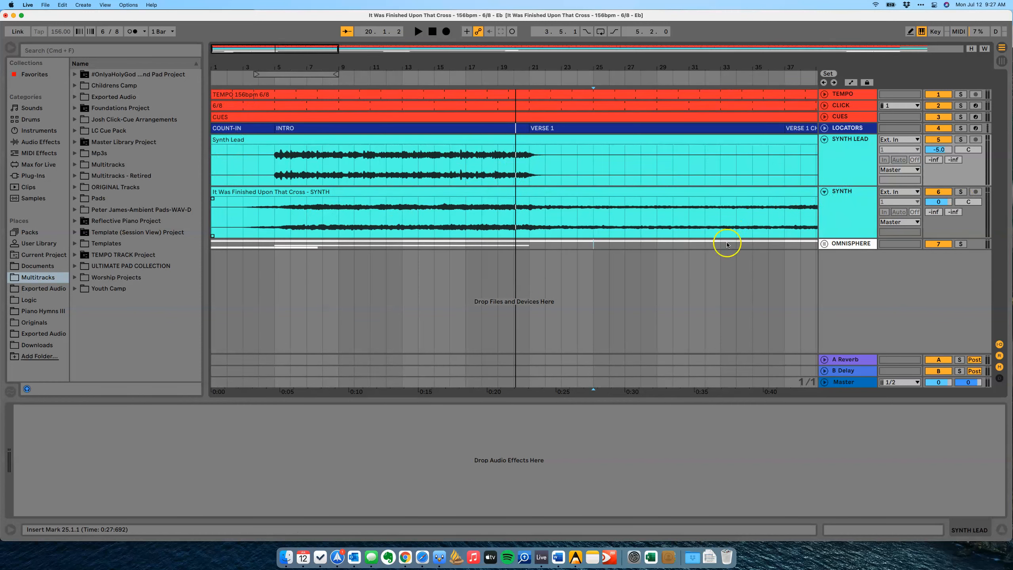
left_click(840, 245)
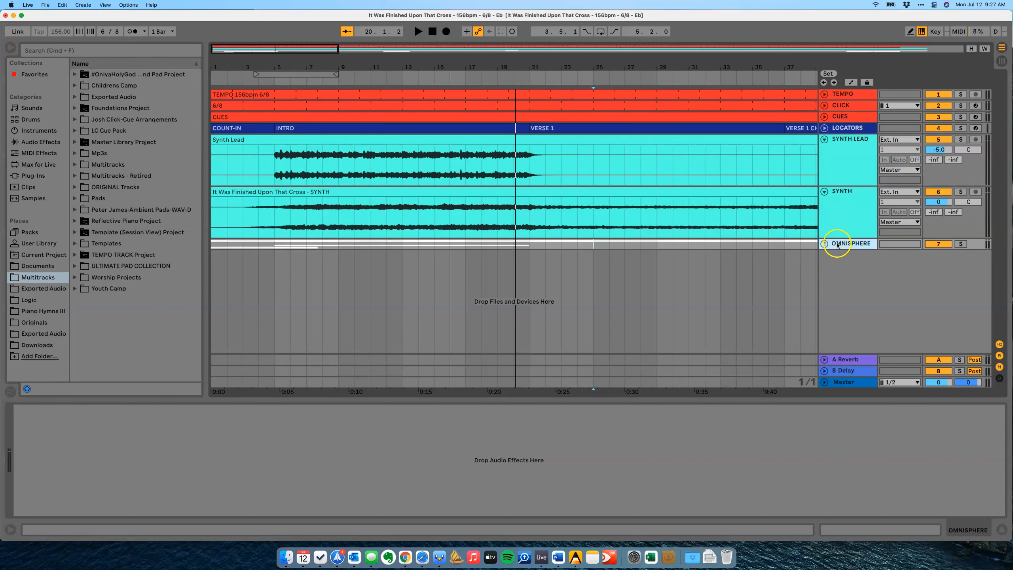
left_click(823, 243)
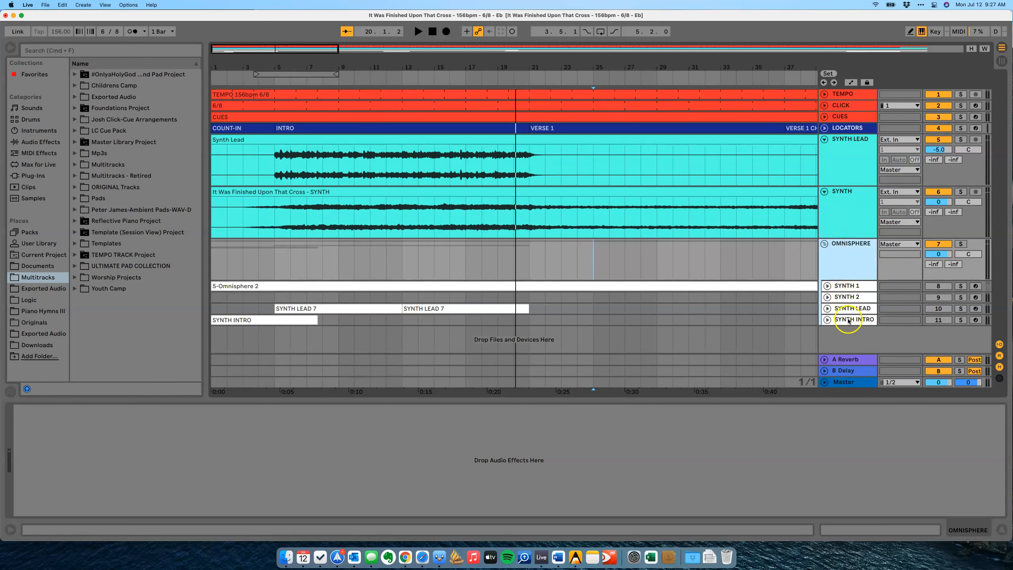
left_click(824, 244)
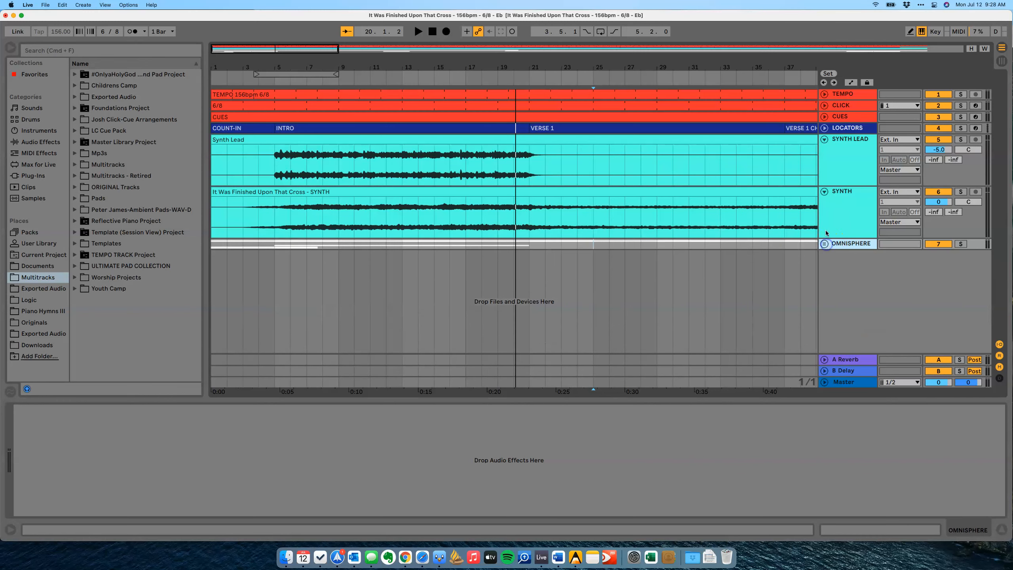
left_click(823, 191)
left_click(823, 140)
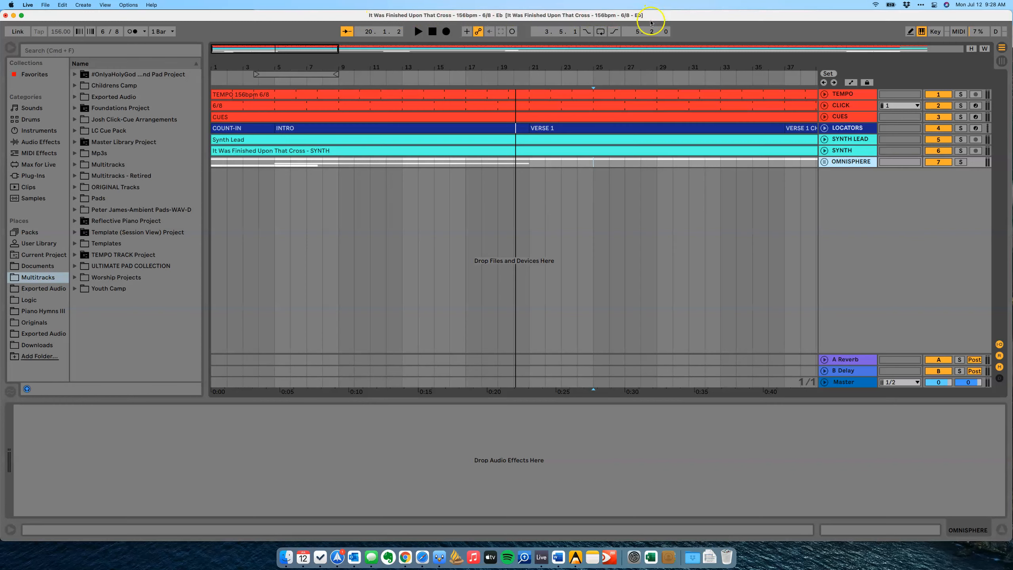
Save a copy of the Live Set as "Worship 7-18-21 AM" in the Worship Projects folder.
left_click(478, 244)
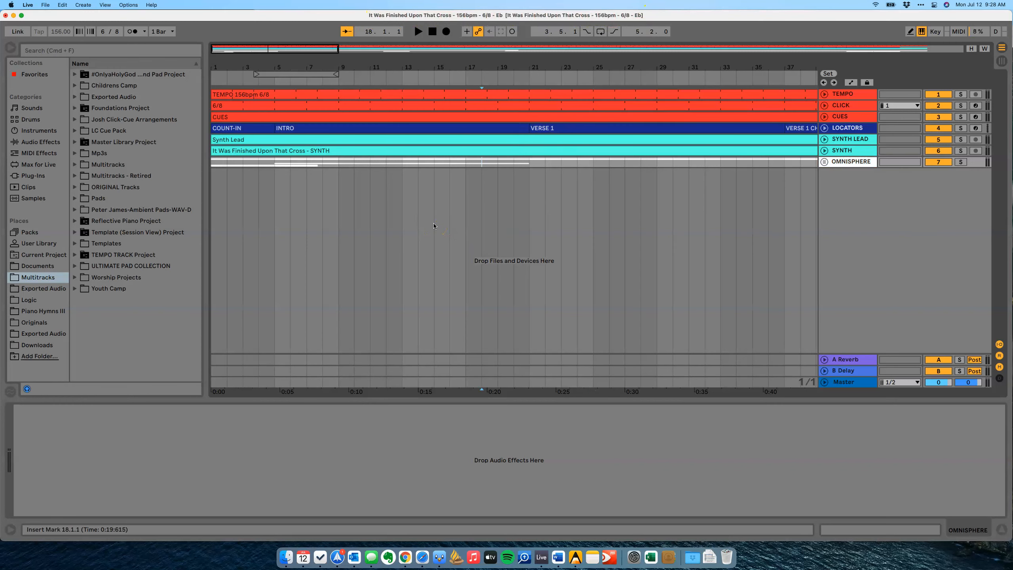
key("super+shift+s")
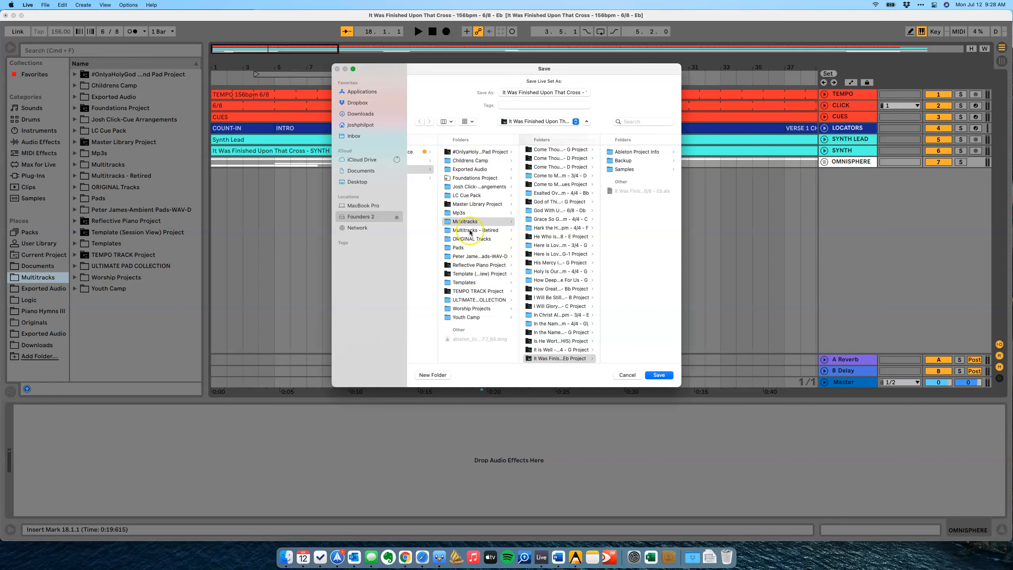
left_click(466, 308)
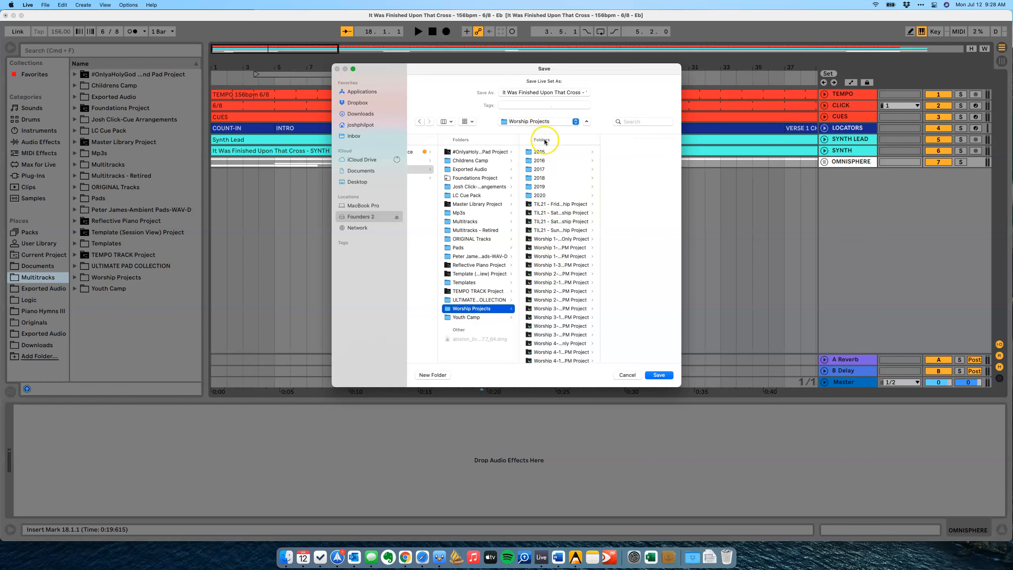
triple_click(534, 93)
type("Worship 7-18-21 AM")
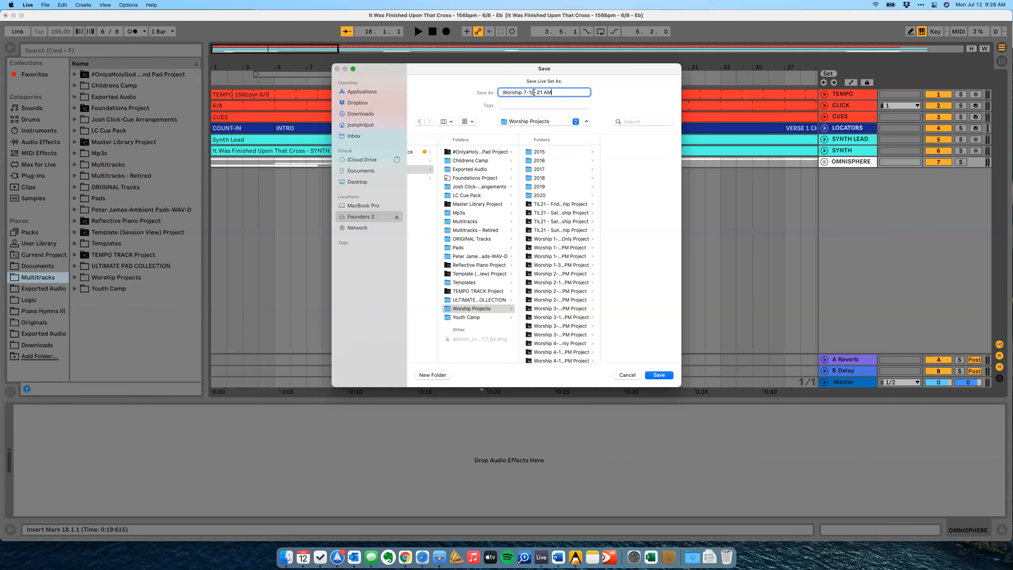
key("Return")
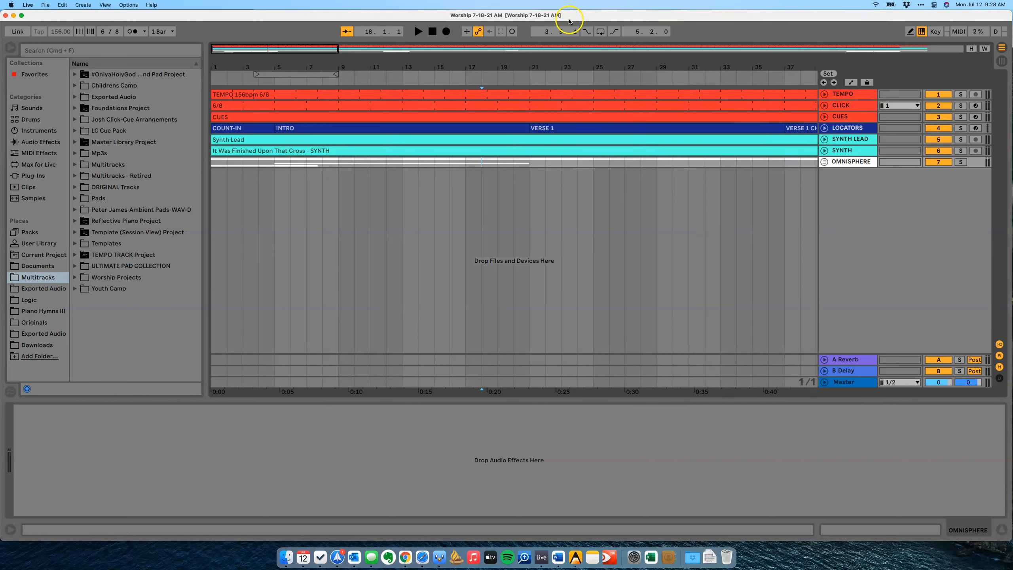
Delete the OMNISPHERE group track from the set.
left_click(844, 163)
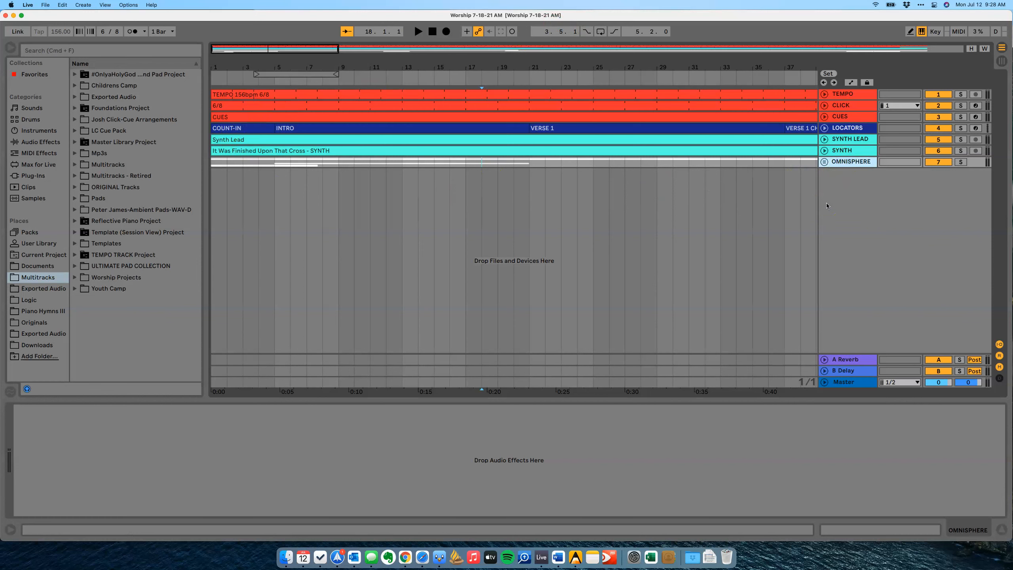
key("BackSpace")
left_click(576, 208)
left_click(576, 209)
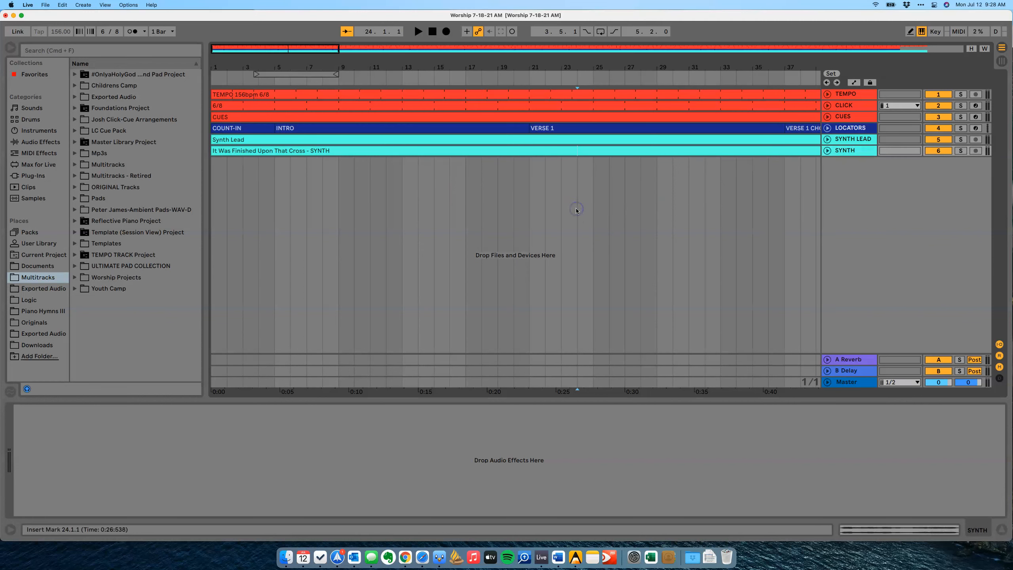
Add a locator at the very start of the song and name it "1. It Was Finished Upon that Cross".
left_click(246, 66)
left_click_drag(246, 67, 245, 43)
left_click(211, 81)
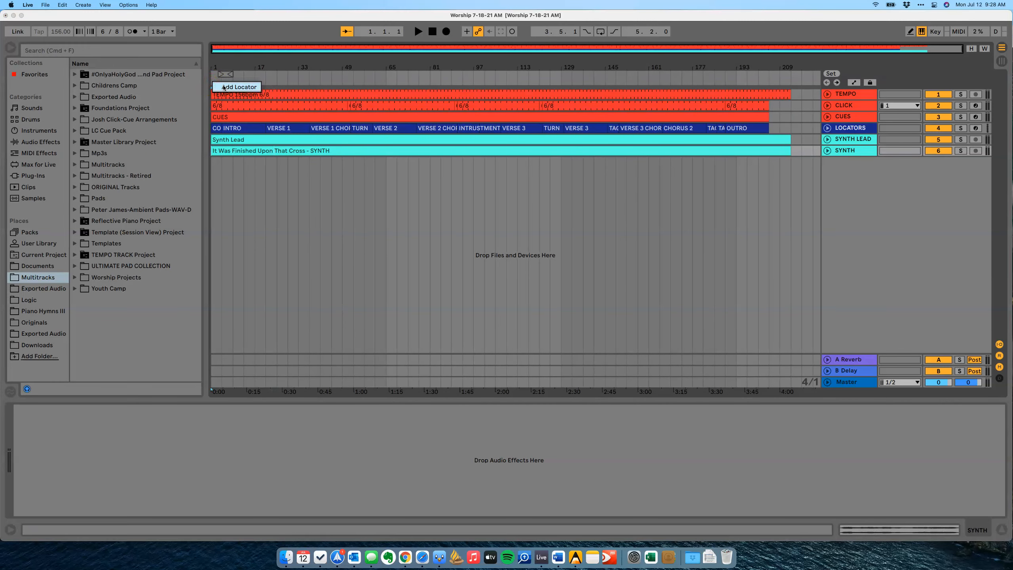
left_click(222, 87)
left_click(244, 140)
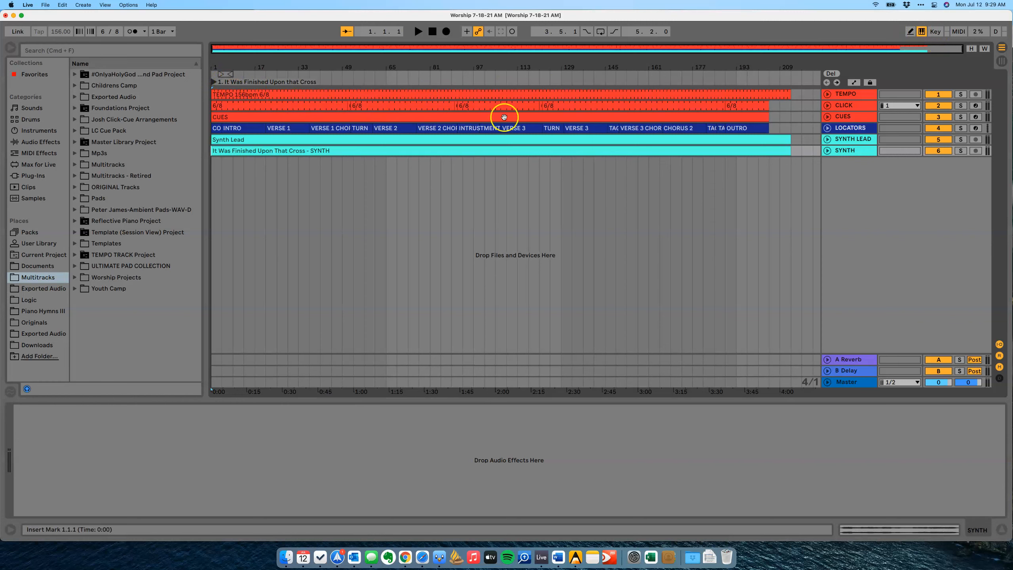
Map the computer key 1 to the "1. It Was Finished Upon that Cross" locator and leave key mapping mode.
left_click(934, 32)
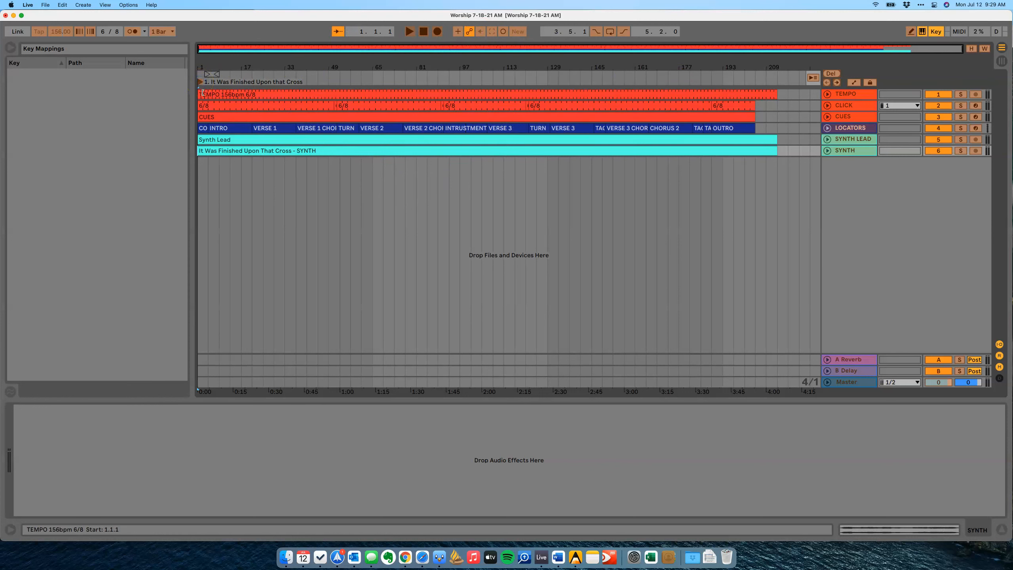
left_click(200, 83)
key("1")
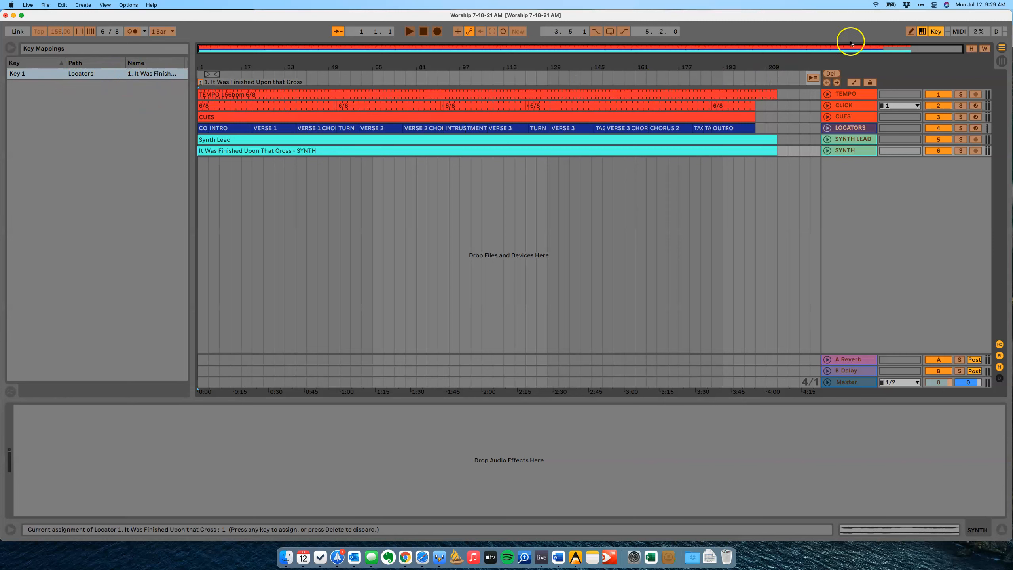
left_click(935, 31)
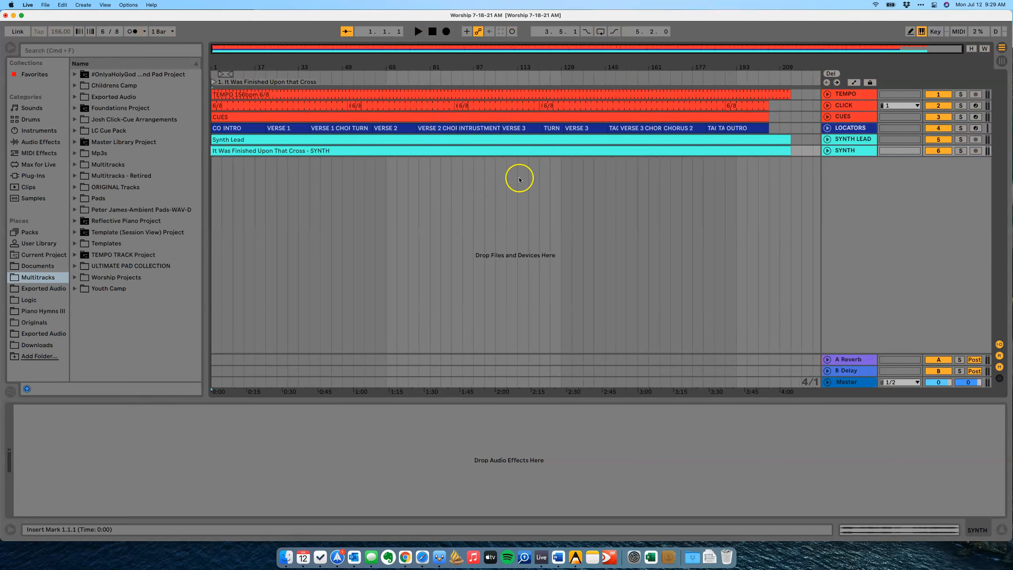
Test the locator by playing from around bar 121, jumping back to the song's start, and playing briefly from there.
left_click(540, 76)
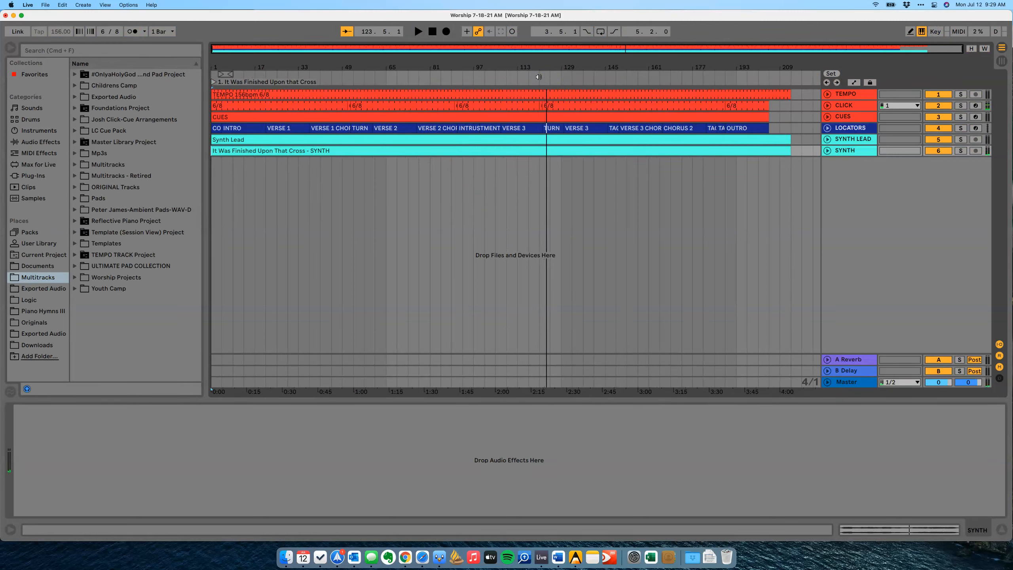
key("space")
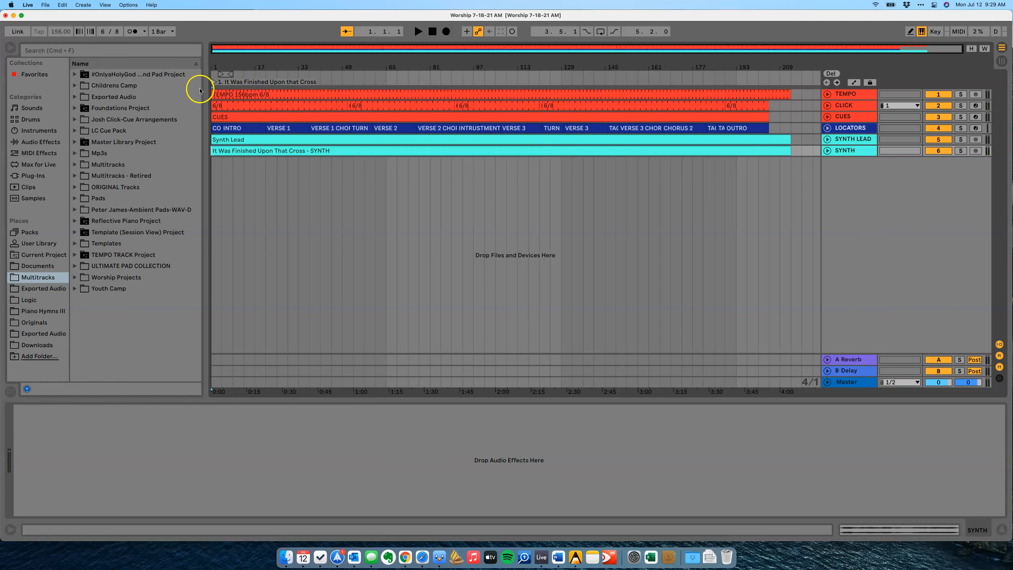
key("space")
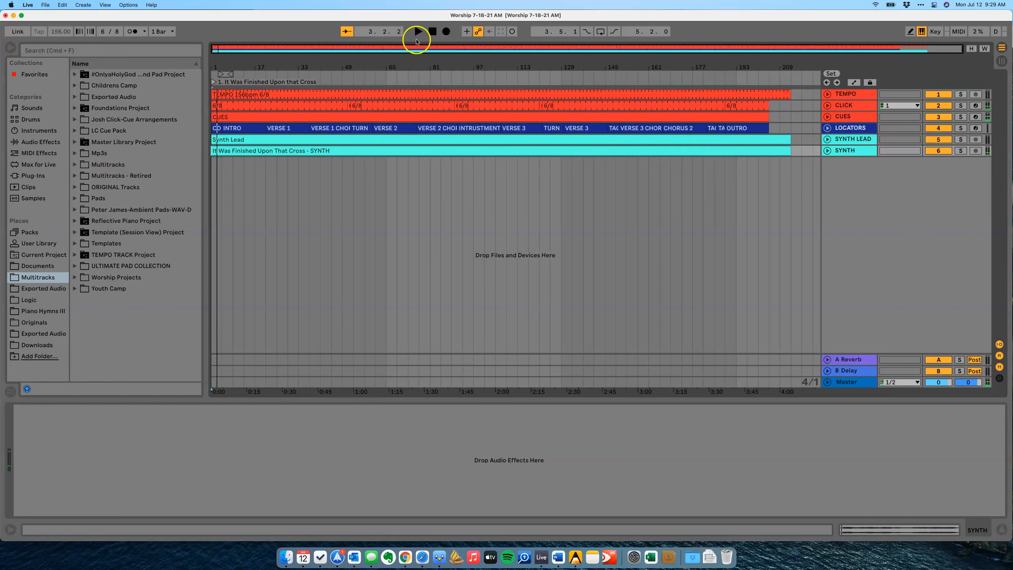
left_click(432, 31)
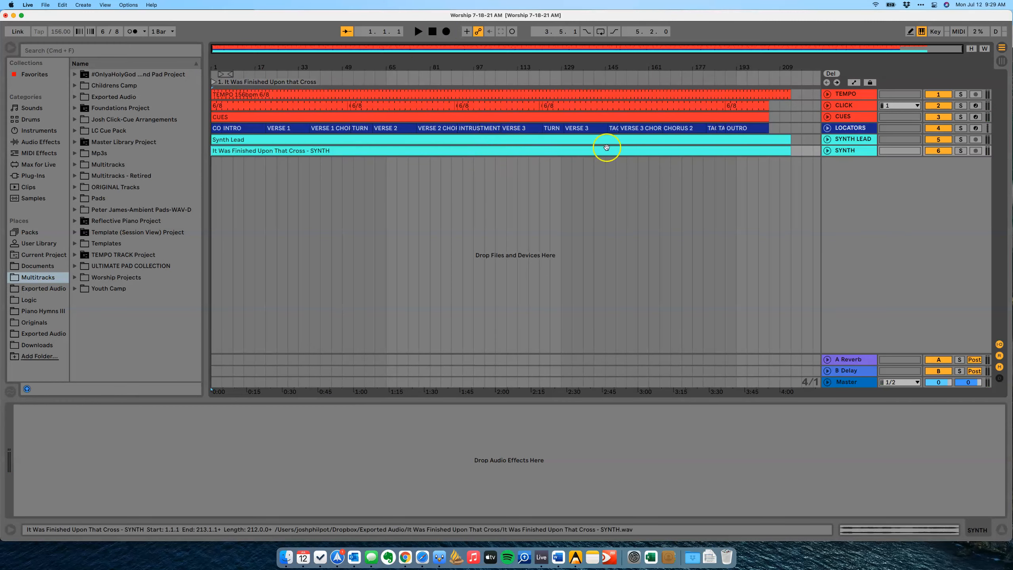
Switch to the Planning Center plan in Chrome to check the song after It Was Finished Upon That Cross, then return to Ableton Live.
key("ctrl+Up")
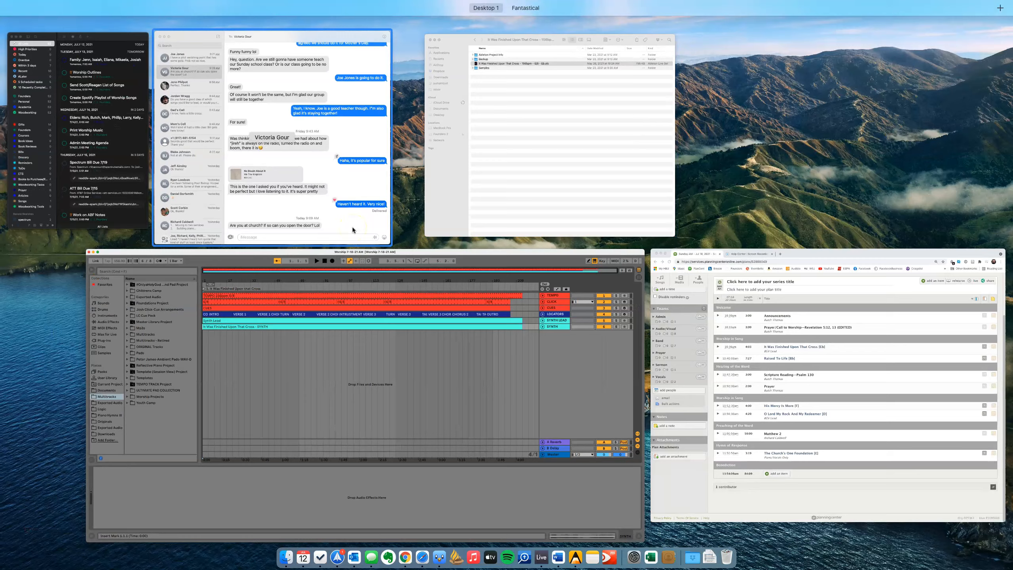
left_click(726, 336)
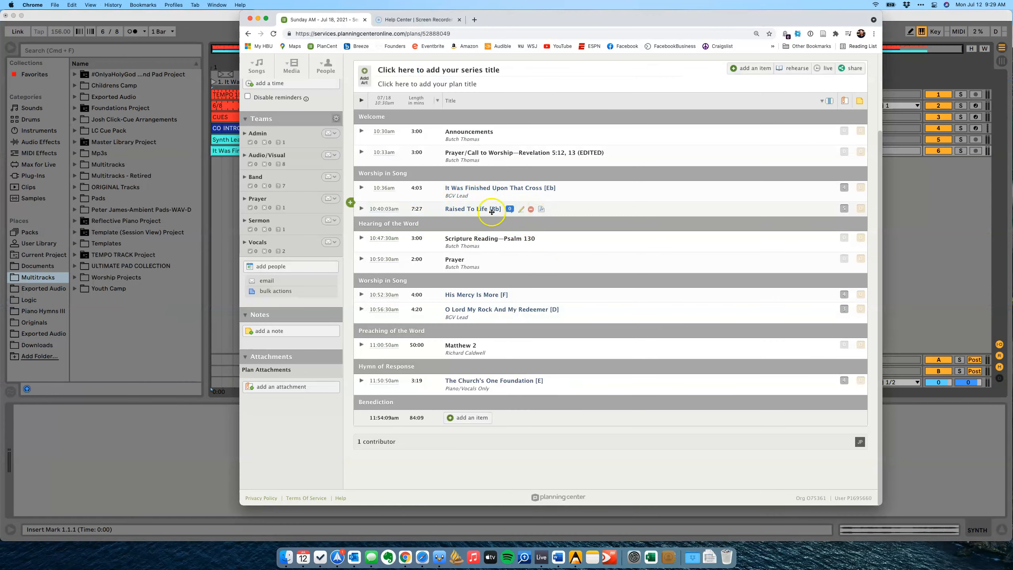
key("ctrl+Up")
left_click(419, 290)
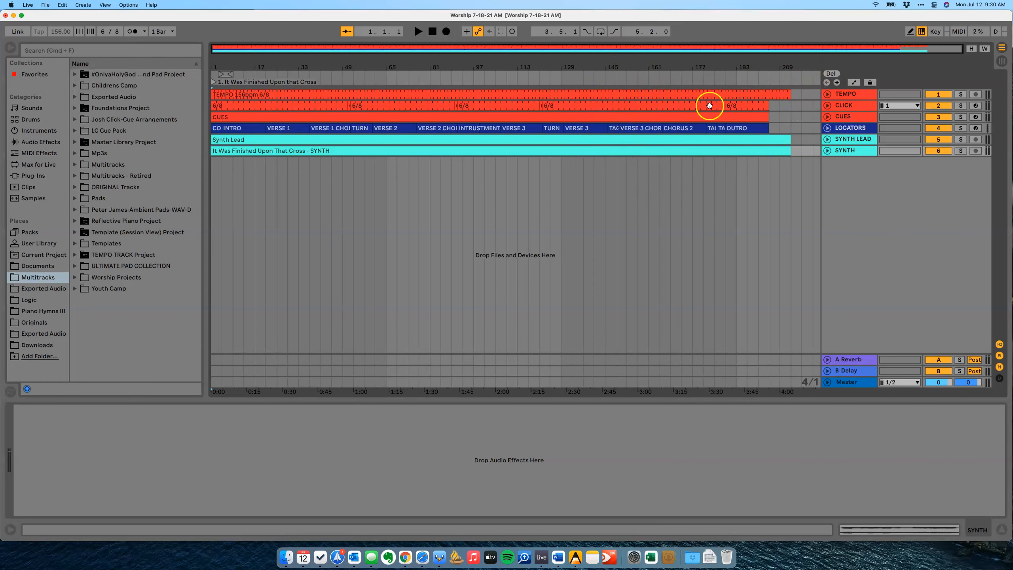
Look at the set's tracks in Session View and return to Arrangement View.
key("Tab")
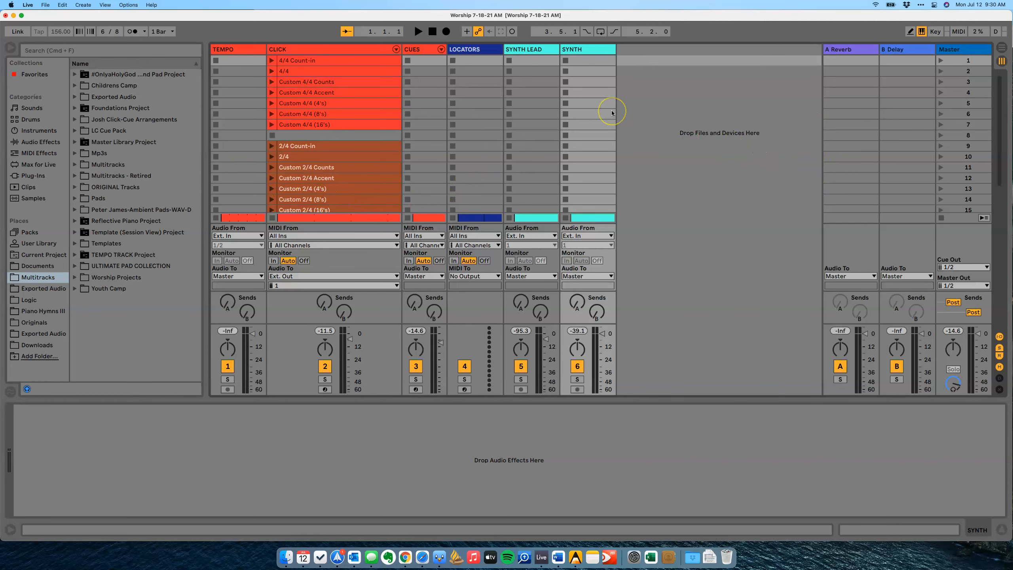
key("Tab")
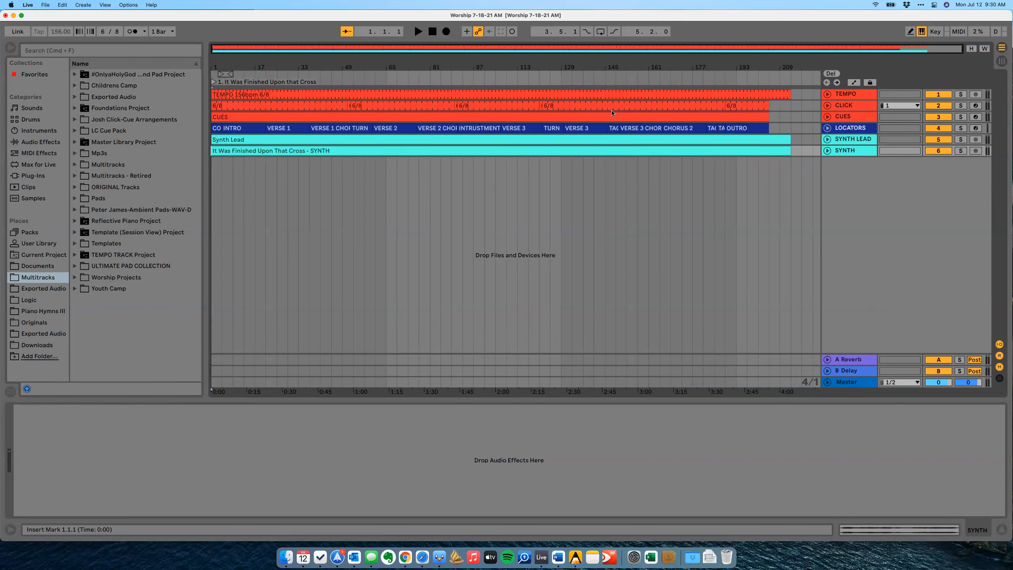
Play the song's ending from about bar 187 through the outro and stop near bar 209.
left_click(774, 61)
left_click_drag(773, 61, 774, 62)
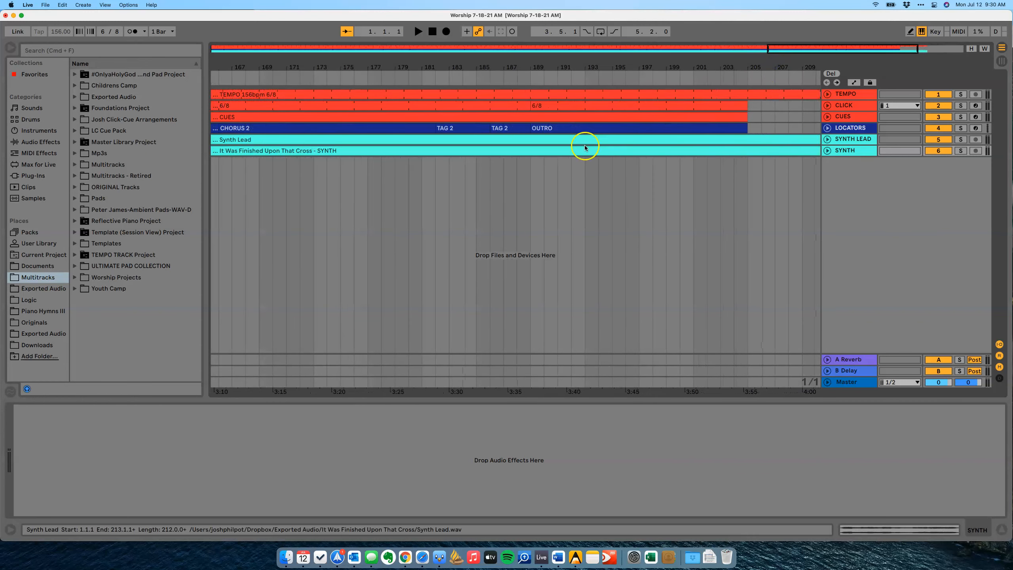
scroll(757, 138, "right", 5)
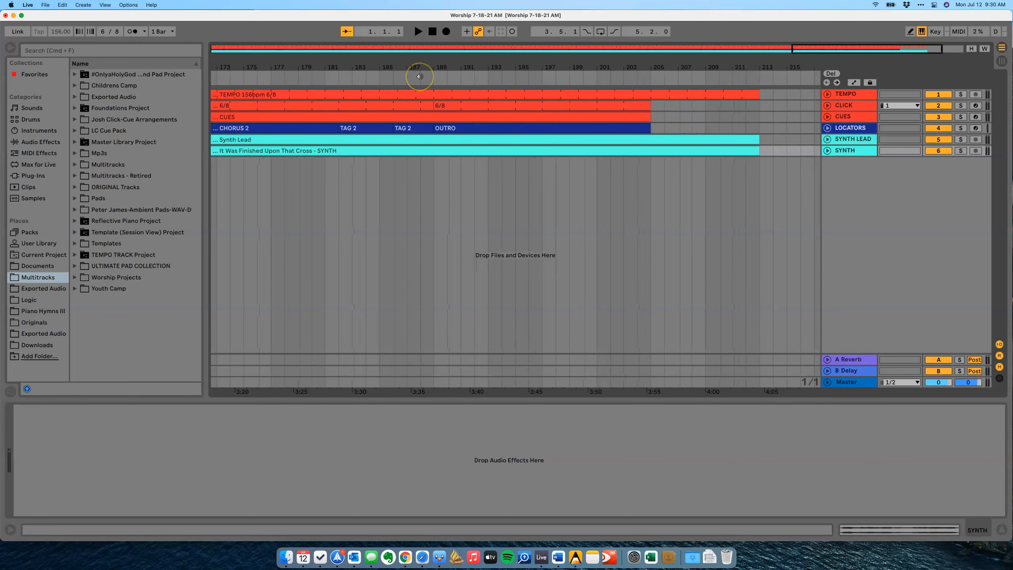
left_click(420, 76)
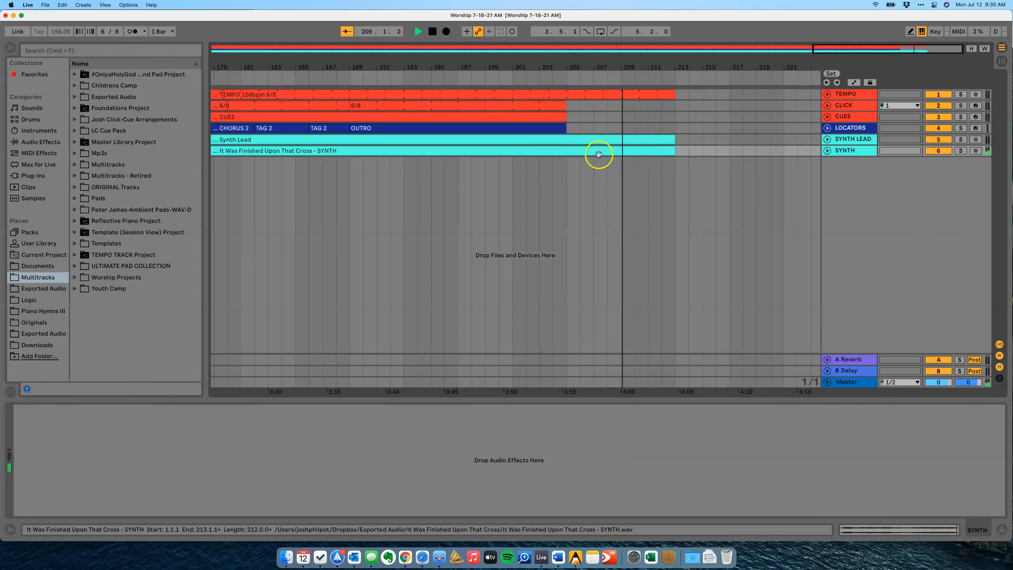
key("space")
Add a locator at bar 207 and name it "2. Raised to Life".
right_click(595, 74)
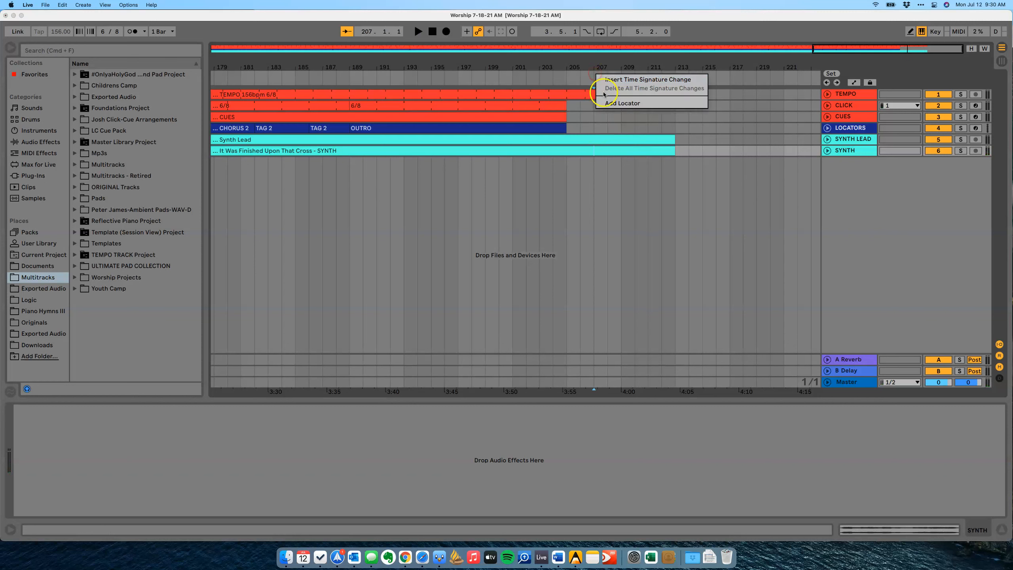
left_click(607, 102)
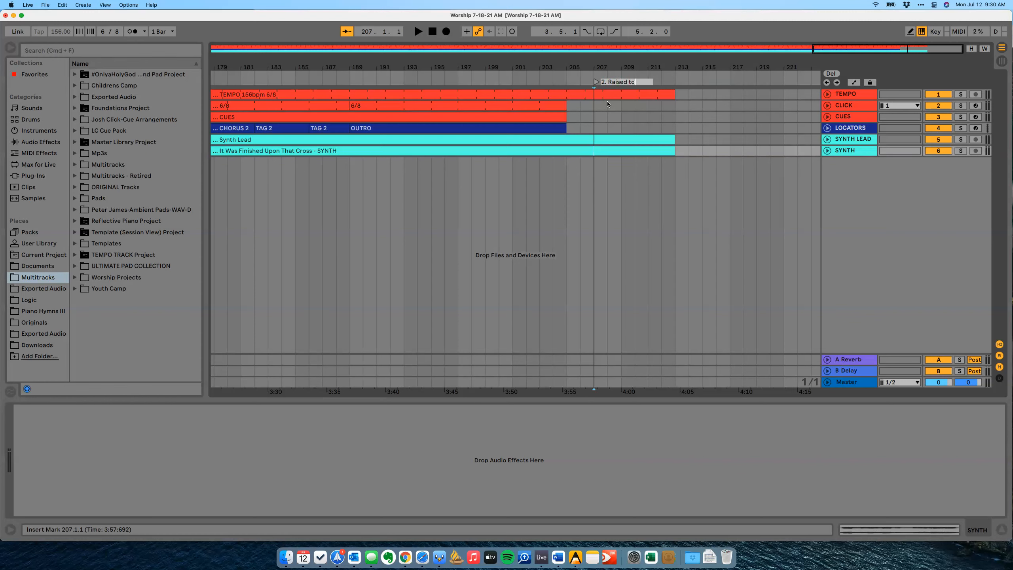
type("Life")
key("Return")
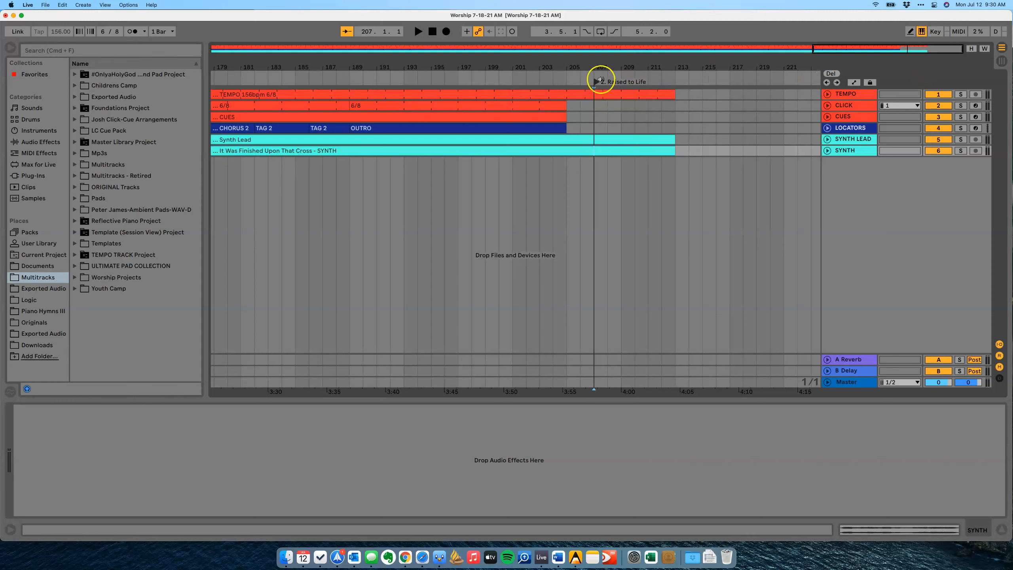
Map the 2 key to the "2. Raised to Life" locator and leave key mapping mode.
left_click(939, 33)
left_click(582, 82)
key("2")
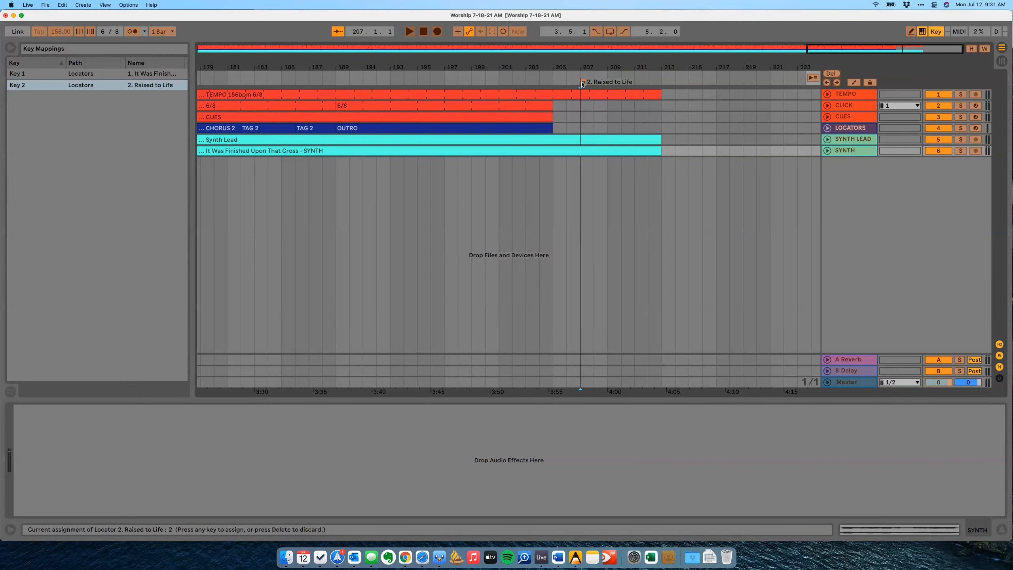
left_click(936, 32)
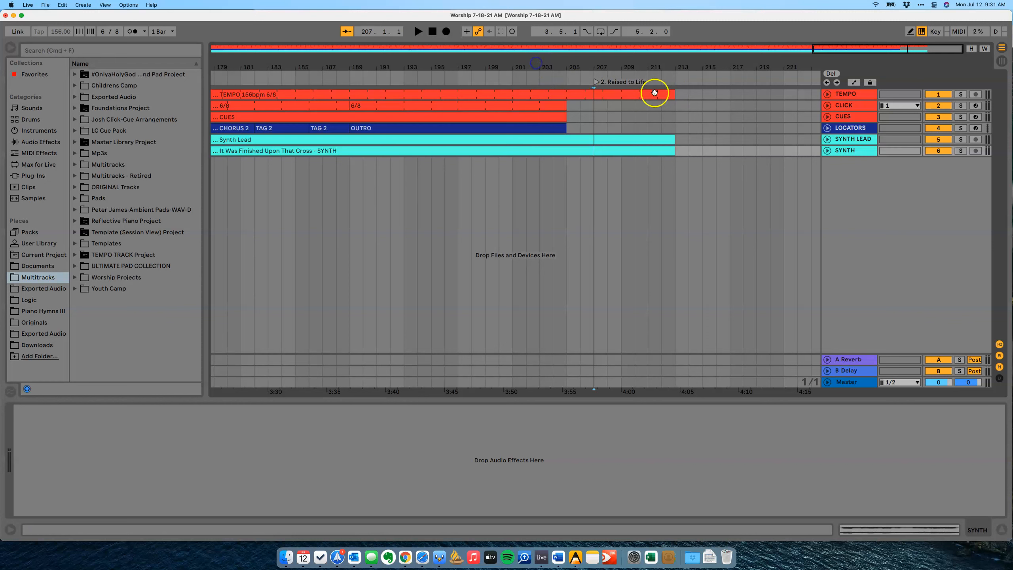
Trim the end of the first song's TEMPO clip back to the "2. Raised to Life" locator at bar 207.
left_click(672, 94)
left_click_drag(672, 94, 578, 117)
left_click_drag(560, 61, 561, 61)
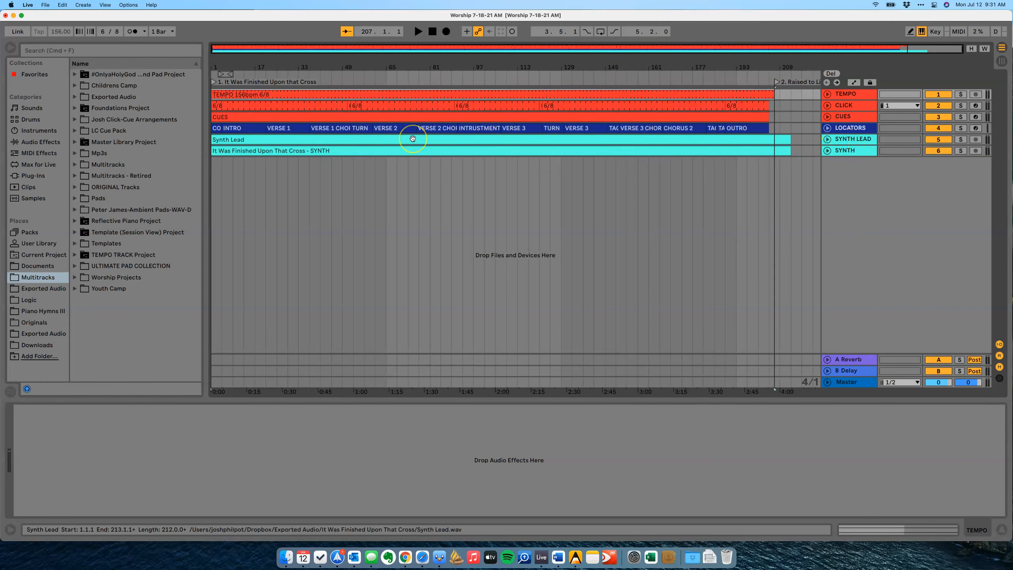
Find the Raised To Life folder in the Multitracks library and widen the browser so full project names are readable.
left_click(76, 164)
scroll(100, 233, "down", 10)
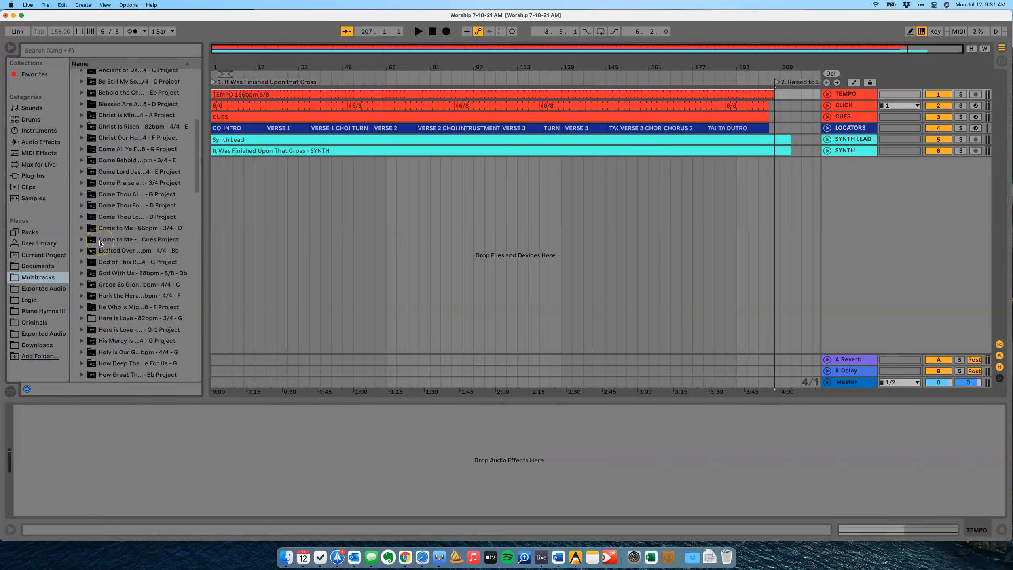
scroll(100, 238, "down", 15)
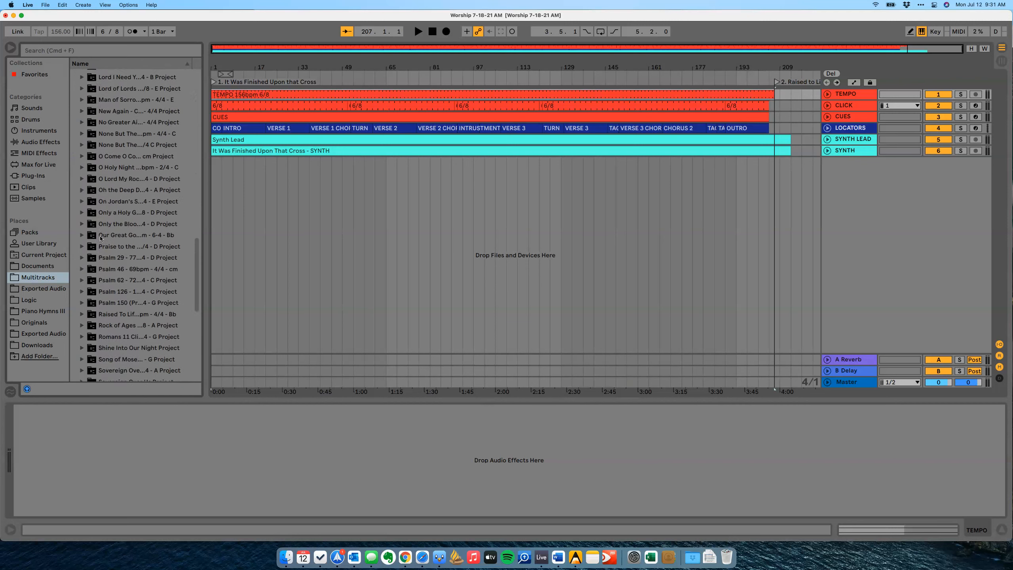
left_click(76, 223)
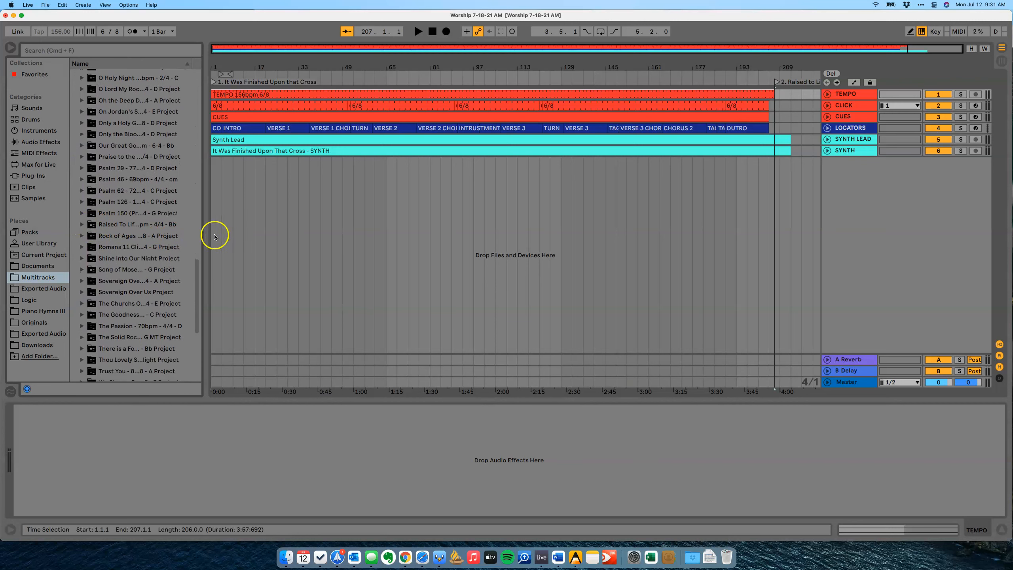
left_click_drag(204, 236, 274, 238)
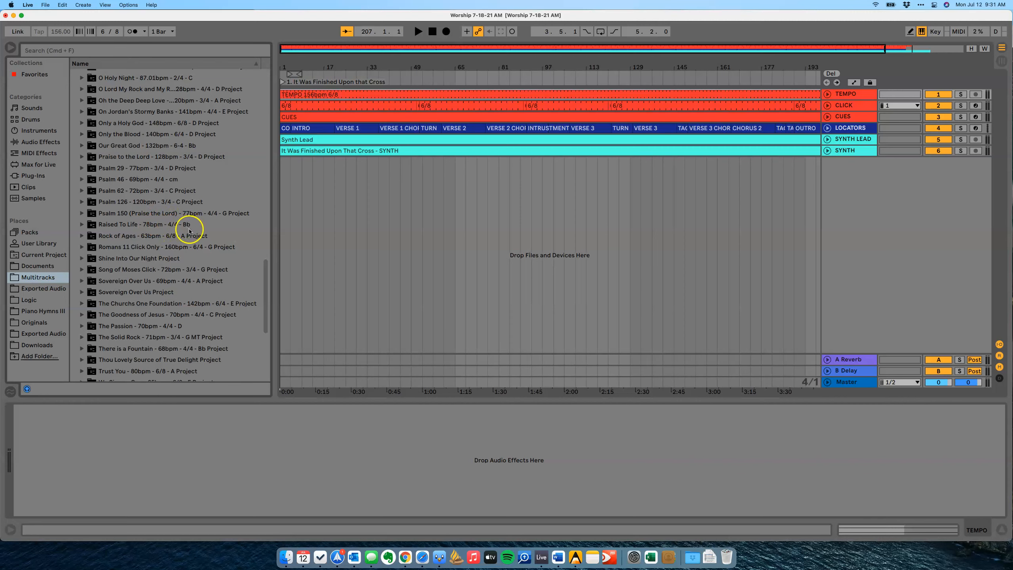
Import "Raised to Life USE THIS - 78bpm - 4/4 - Bb.als" from the ALT Bb project as new tracks below SYNTH.
left_click(81, 225)
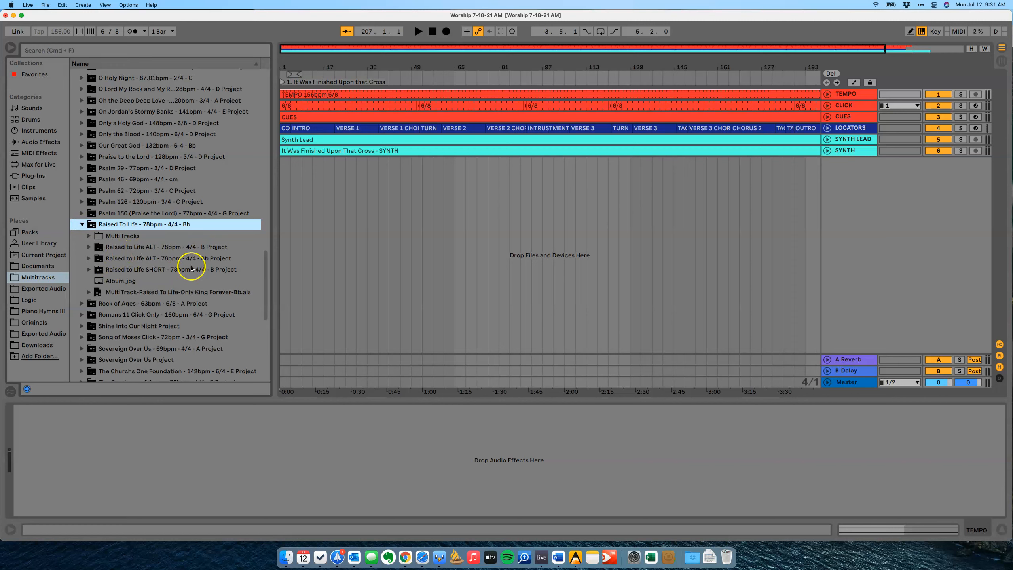
left_click(204, 263)
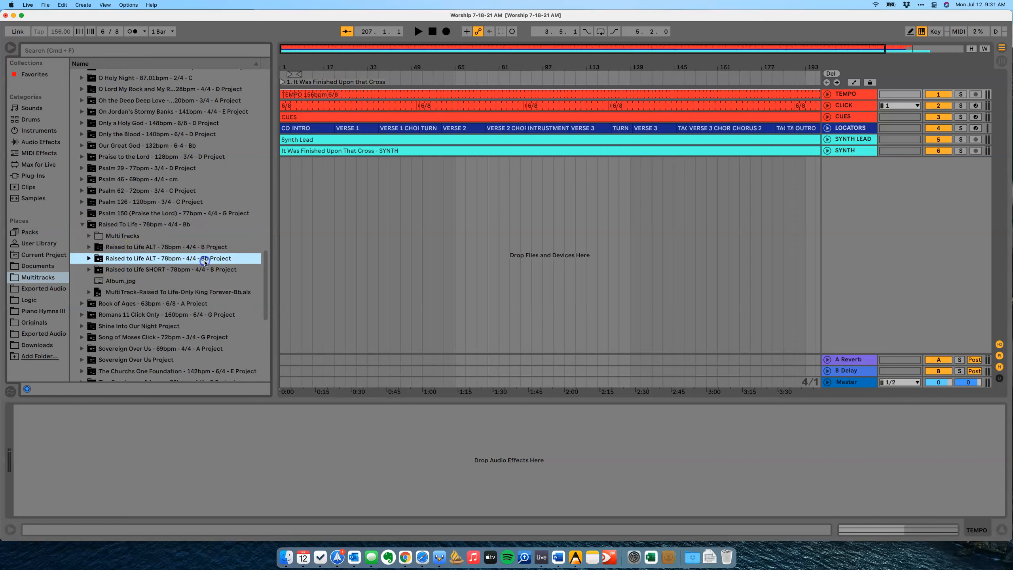
left_click(89, 259)
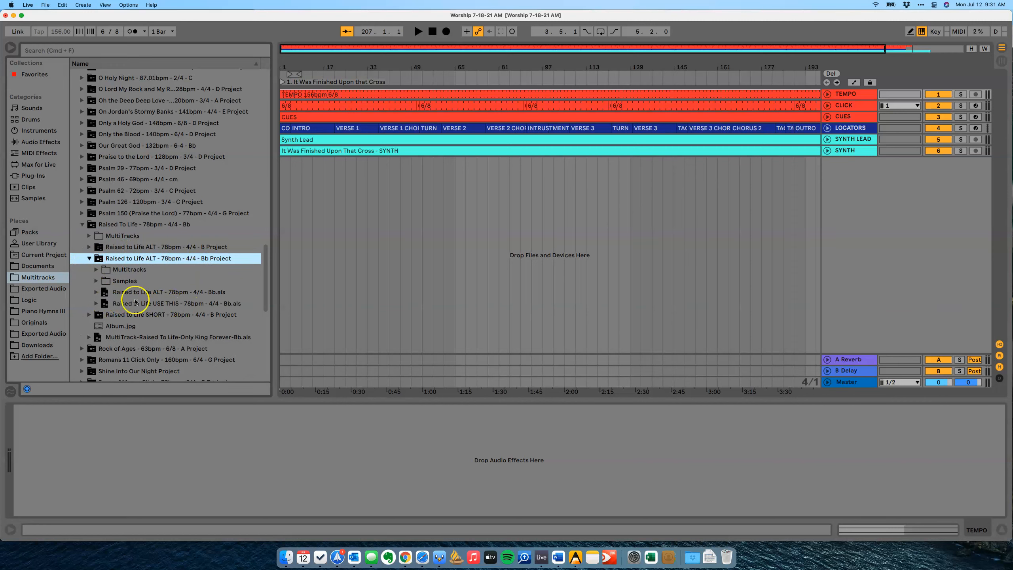
left_click(104, 305)
left_click_drag(181, 311, 367, 311)
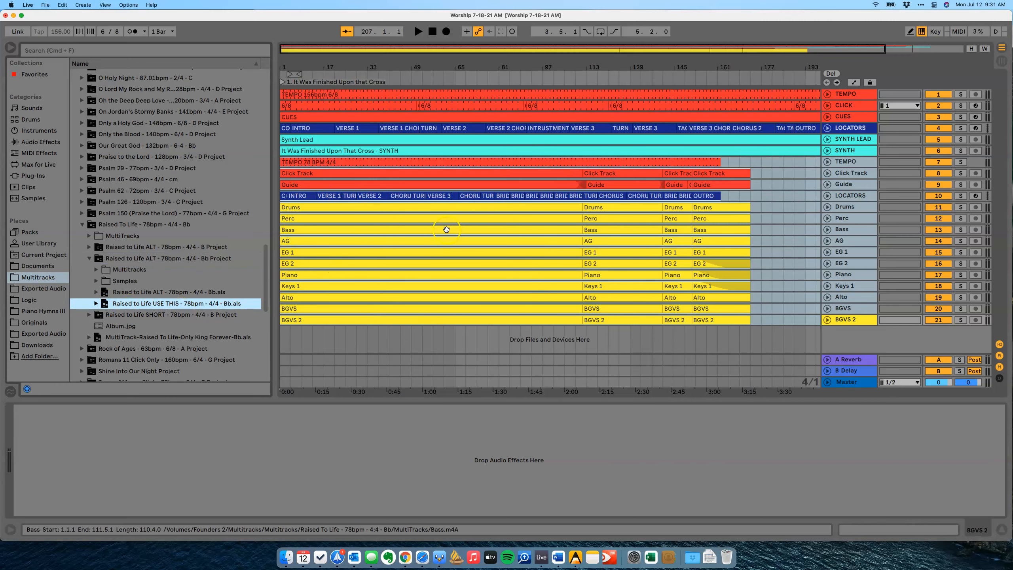
Cut all the imported Raised to Life clips and paste them at the locator at bar 207.
scroll(758, 243, "right", 4)
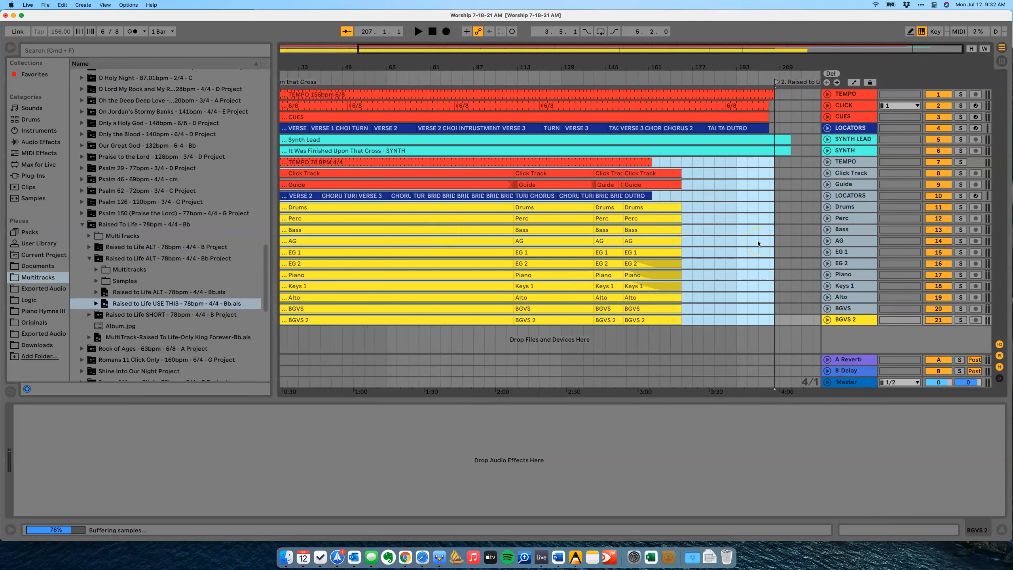
key("Delete")
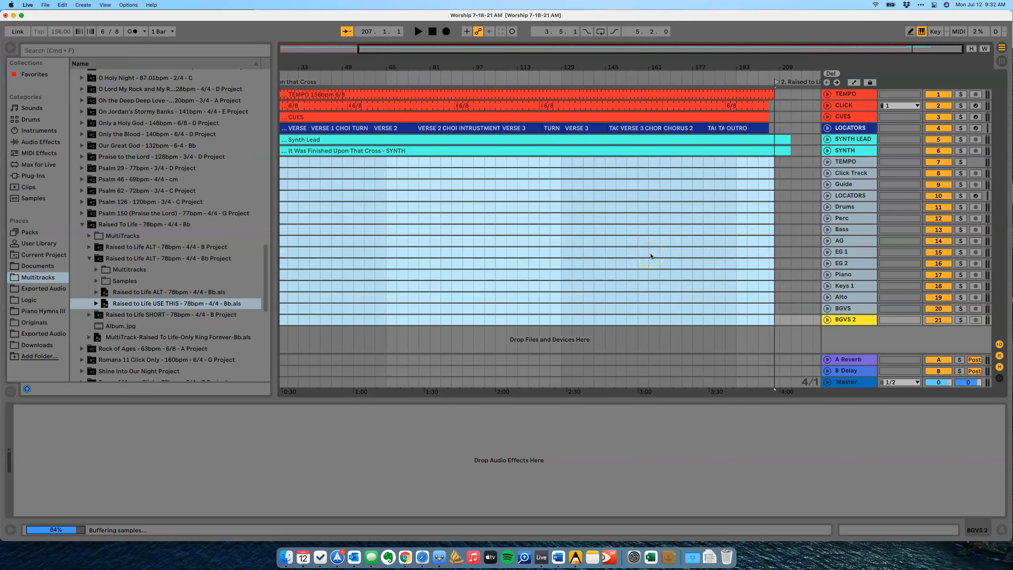
key("Right")
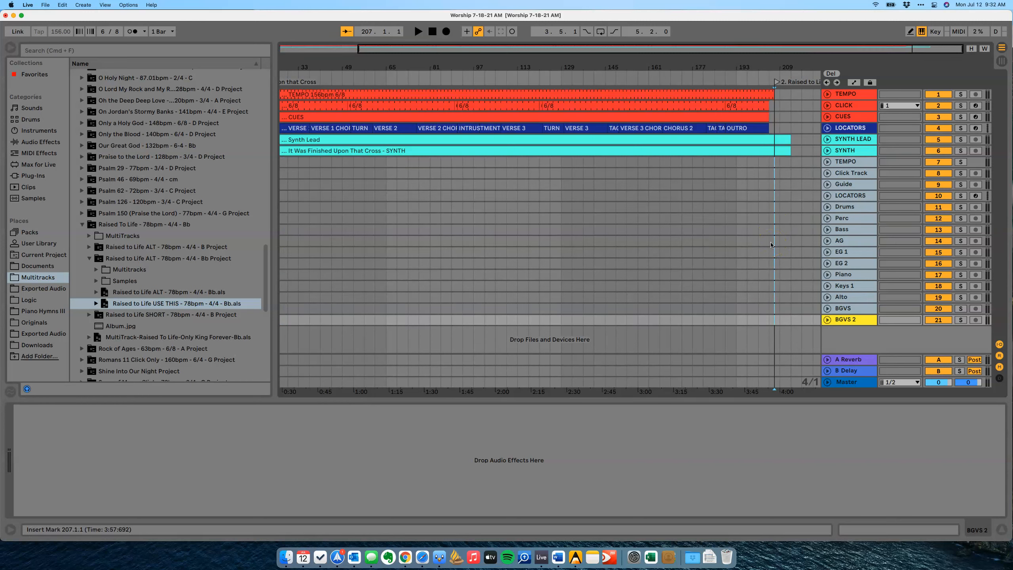
key("super+v")
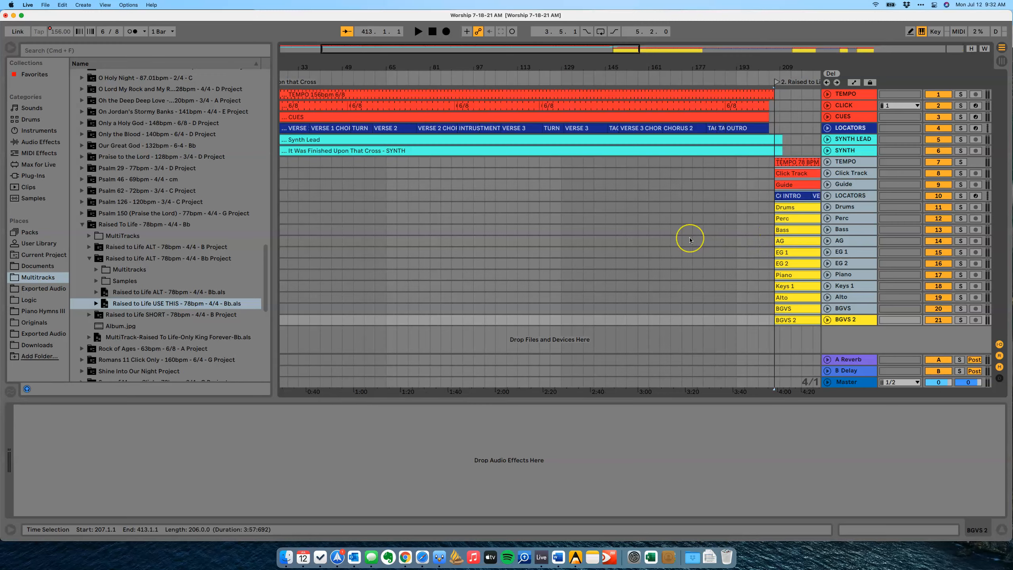
Extend Raised to Life's first Click Track clip across the gap to the next click clip at 317.5.1.
scroll(689, 239, "right", 10)
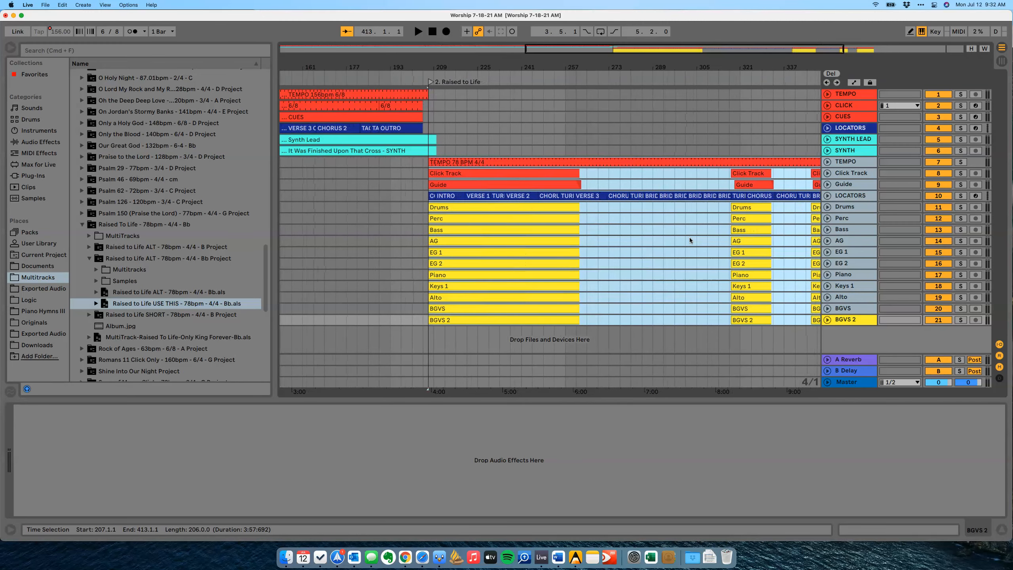
scroll(689, 238, "right", 3)
left_click(589, 106)
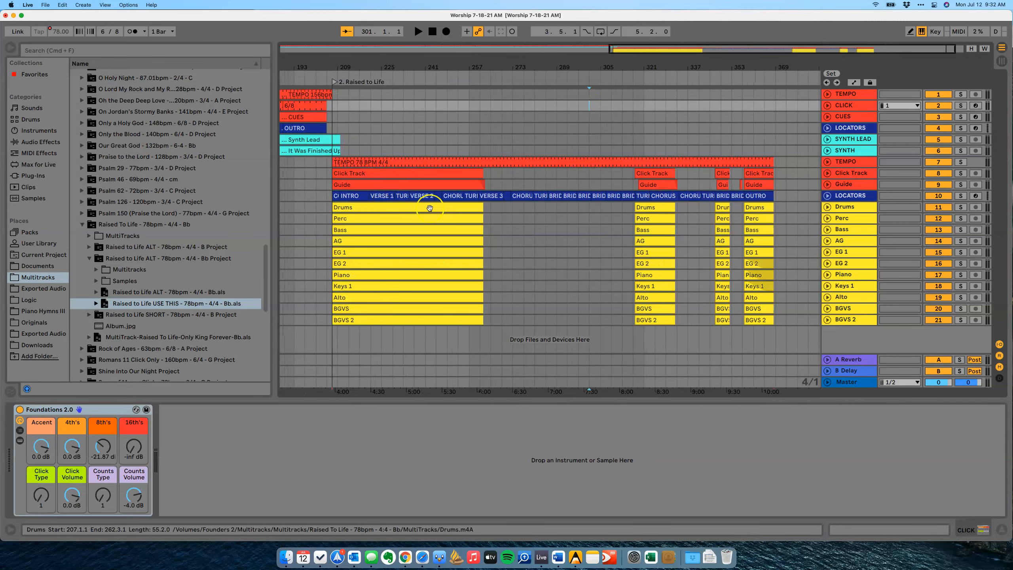
left_click_drag(556, 63, 557, 60)
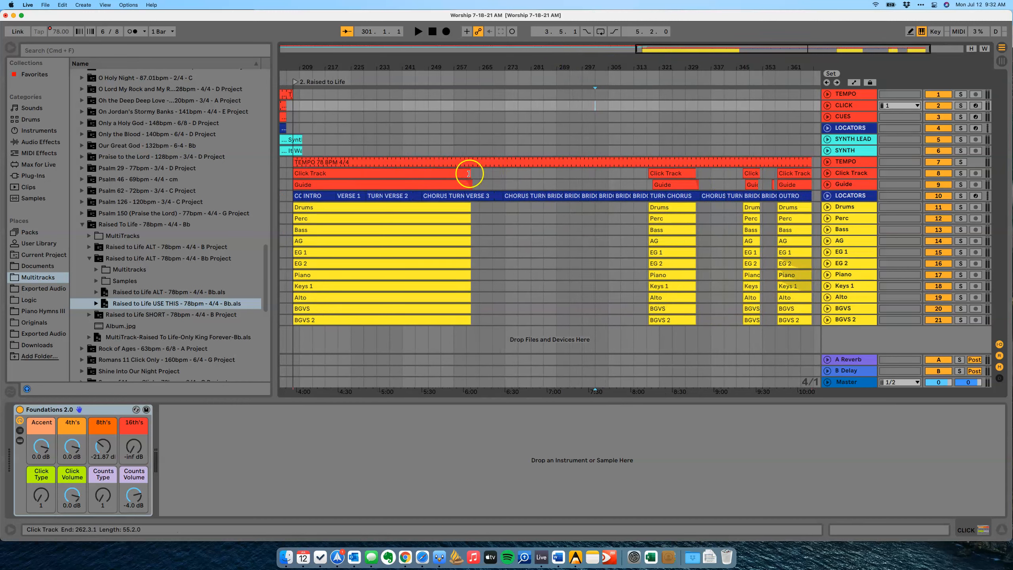
left_click_drag(469, 173, 645, 176)
left_click_drag(654, 61, 652, 62)
left_click_drag(630, 174, 636, 175)
Extend Raised to Life's first Guide clip across the gap to the next Guide clip at about 318.6.2.
scroll(543, 195, "left", 10)
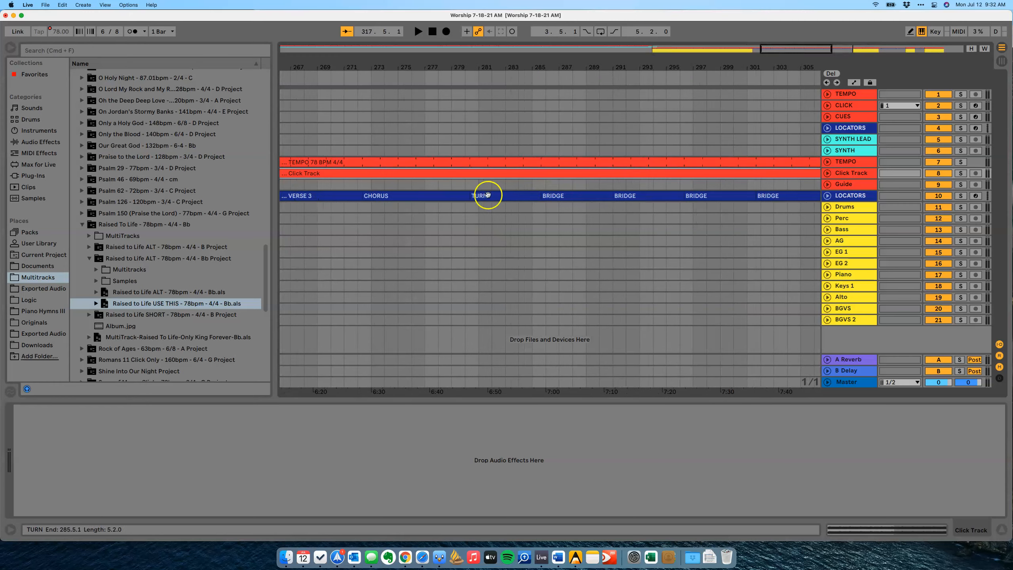
scroll(359, 191, "left", 3)
left_click_drag(426, 184, 755, 184)
scroll(723, 181, "down", 3)
scroll(723, 182, "down", 2)
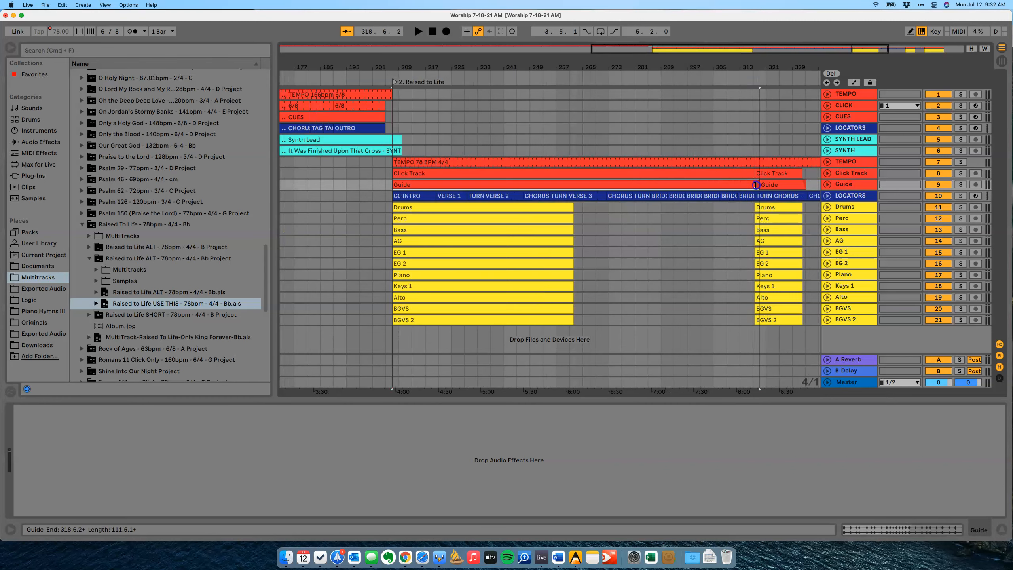
left_click_drag(754, 66, 659, 184)
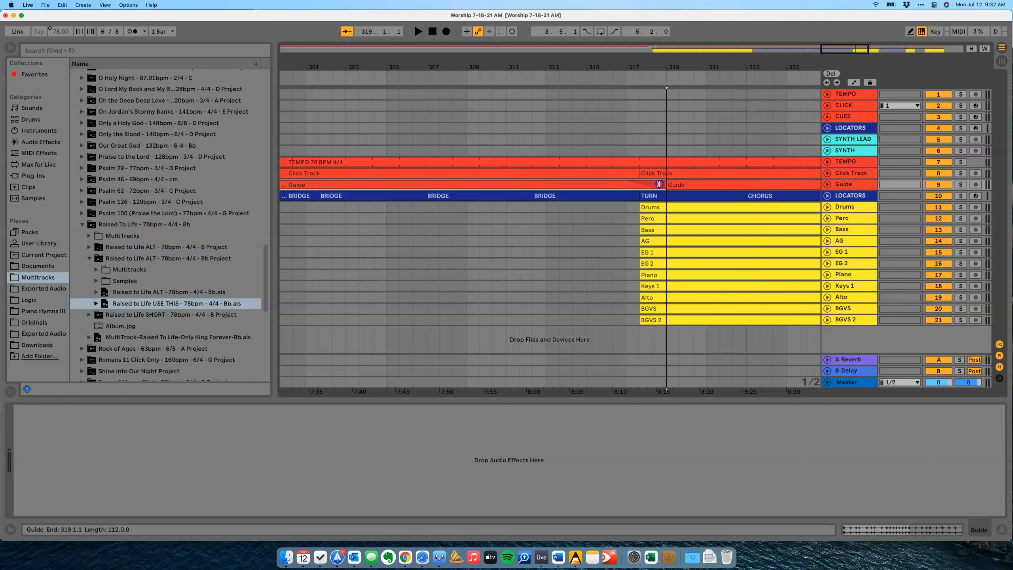
left_click(710, 168)
Extend the second Click Track clip to 347.1.1 and the Guide clip below it to 347.5.1, closing the gap before the Bridge.
scroll(711, 169, "right", 19)
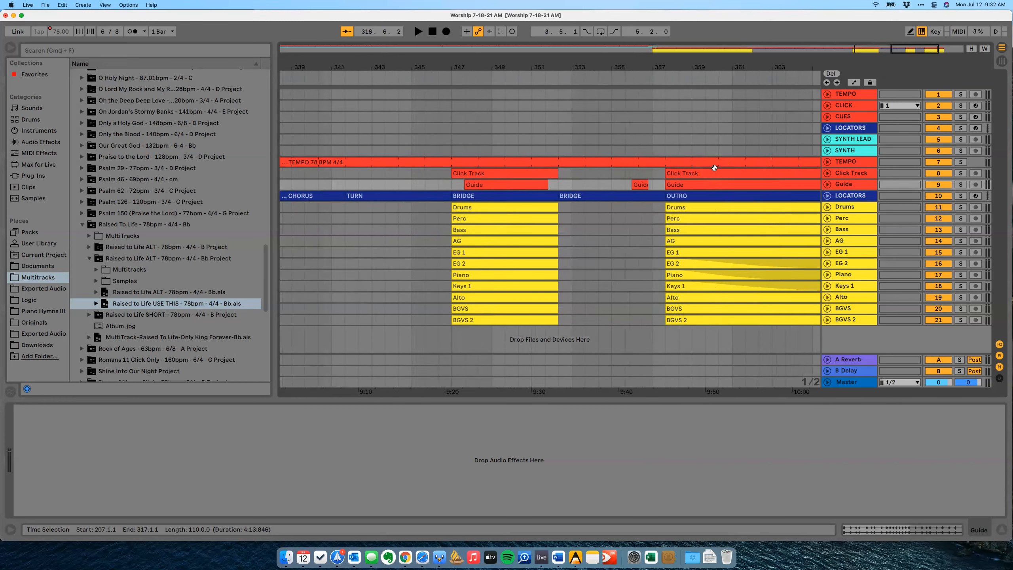
scroll(712, 169, "left", 7)
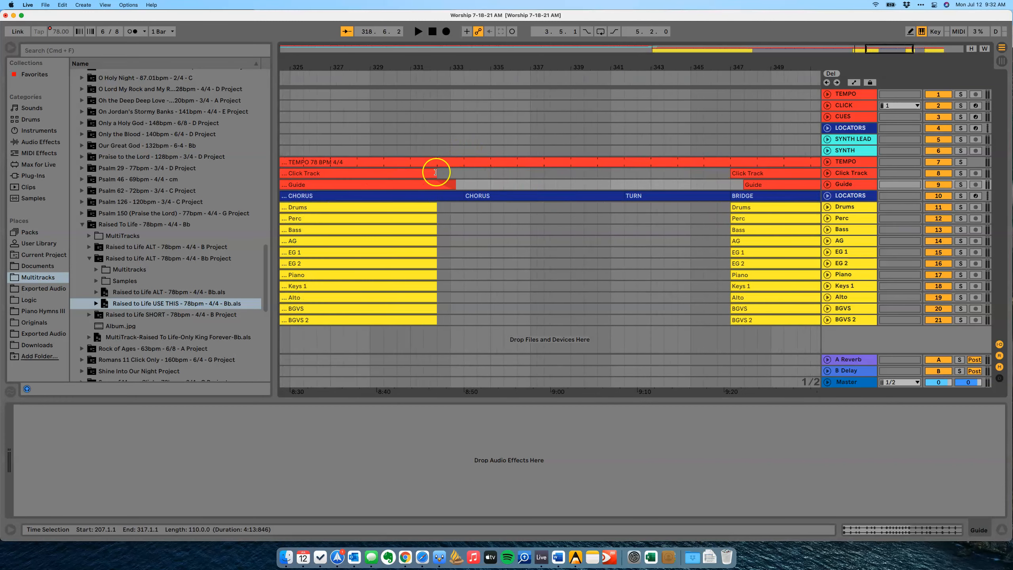
left_click(829, 174)
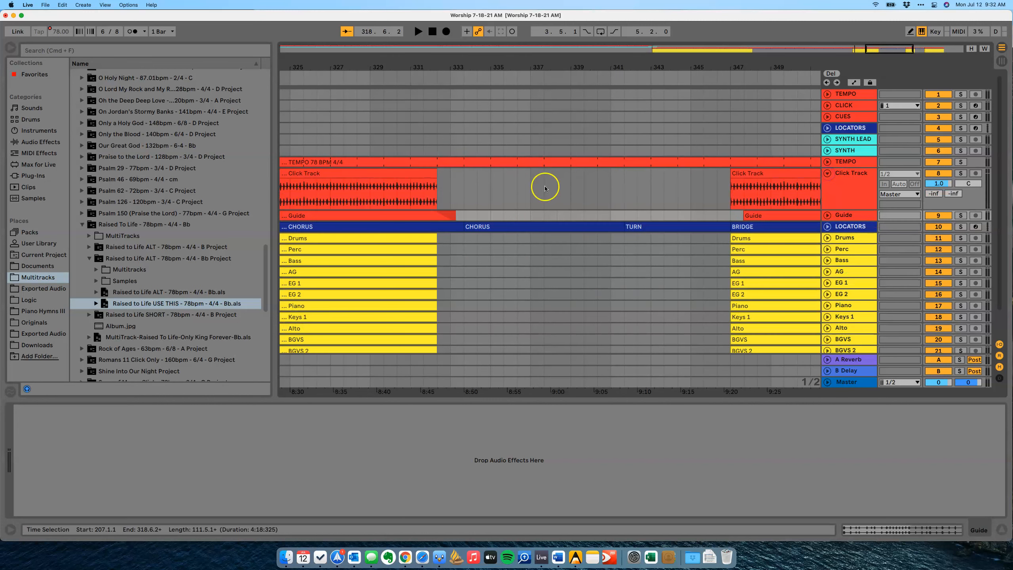
left_click_drag(435, 173, 723, 177)
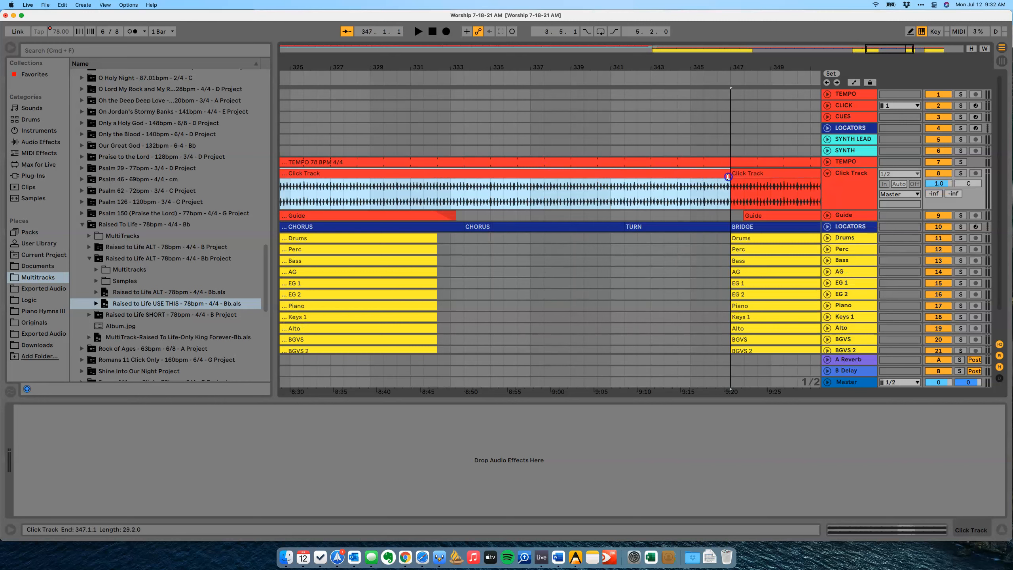
left_click_drag(454, 215, 746, 215)
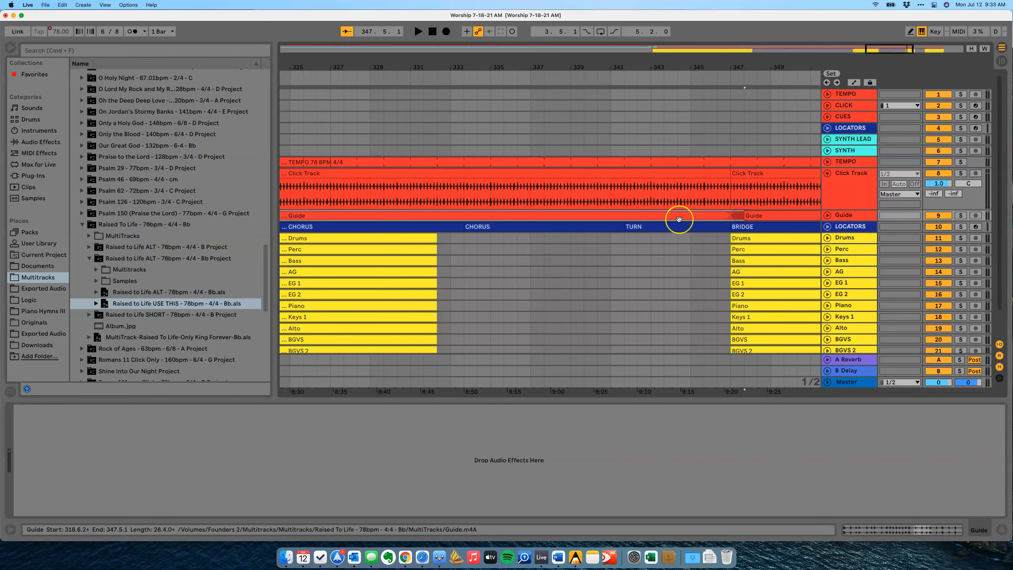
Close the gaps before the Outro by extending the Click Track and Guide clips to 357.5.1.
scroll(679, 219, "right", 10)
scroll(679, 220, "left", 2)
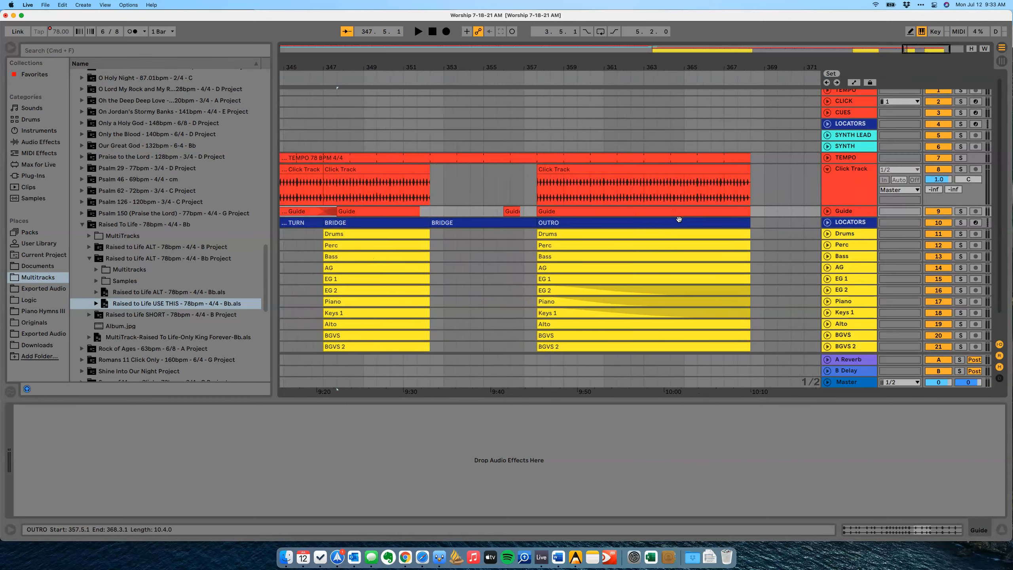
left_click(432, 168)
left_click_drag(432, 168, 540, 168)
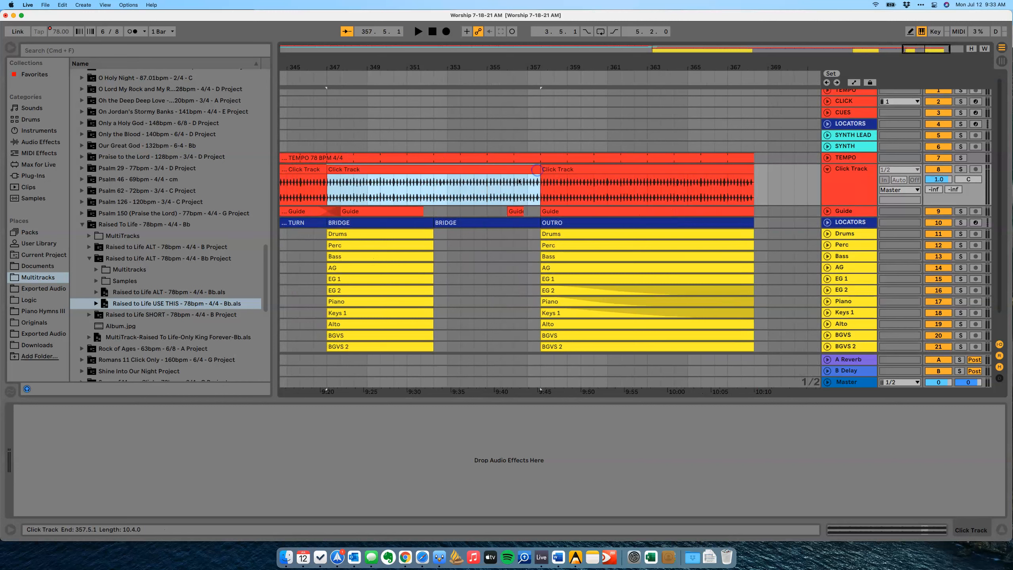
left_click_drag(421, 211, 539, 212)
left_click(519, 210)
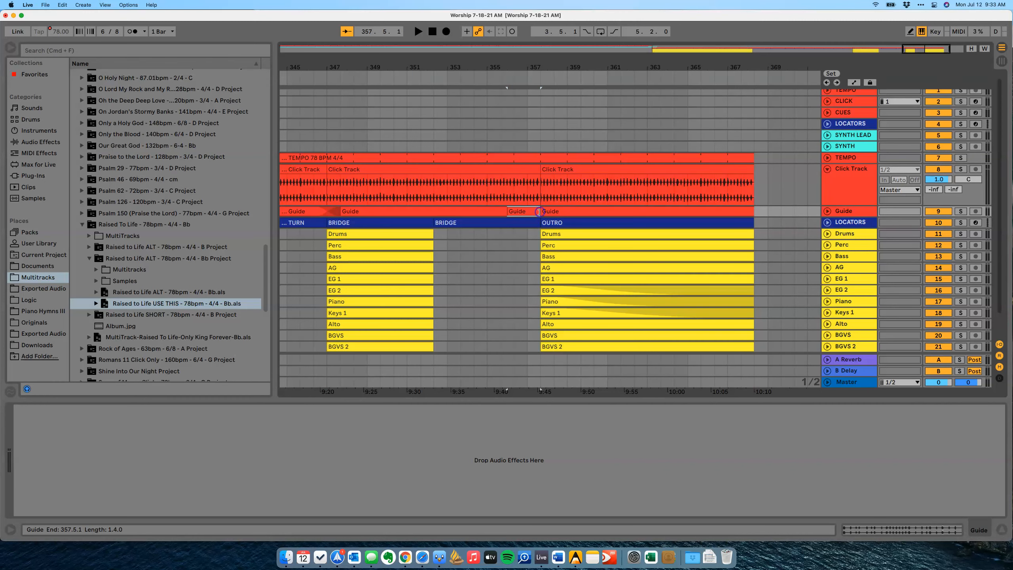
scroll(468, 226, "left", 10)
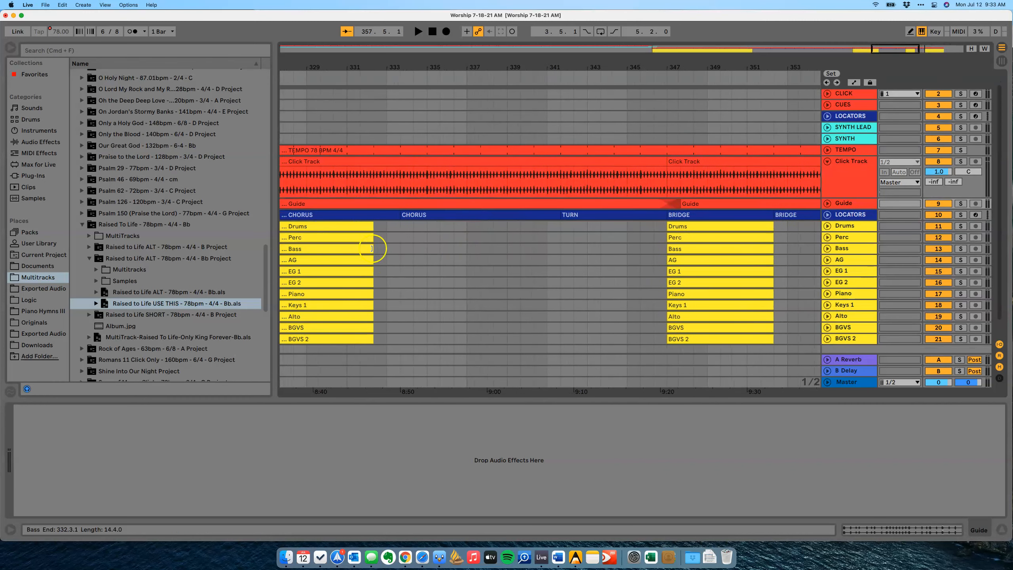
scroll(383, 249, "down", 2)
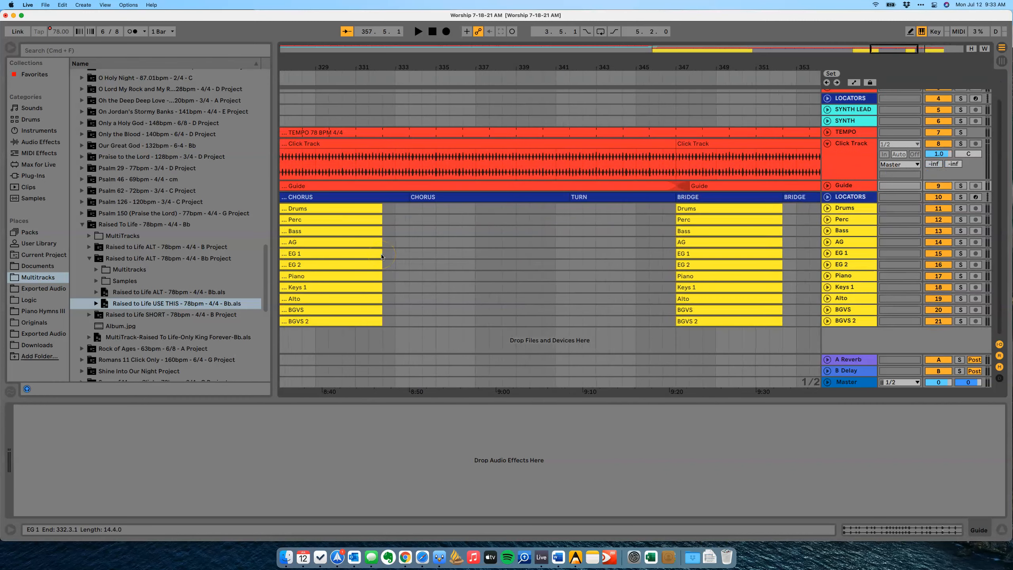
left_click(360, 207)
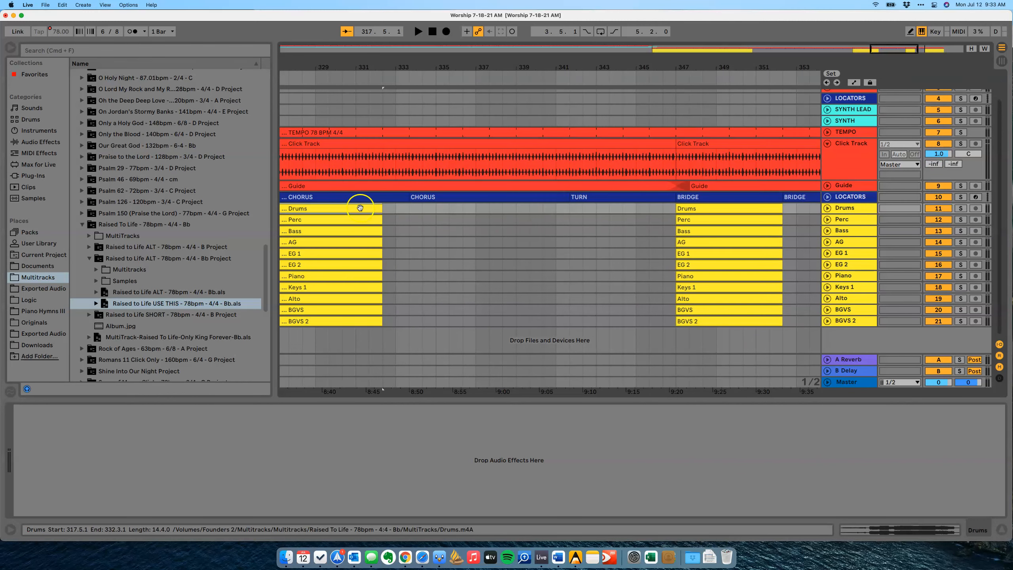
left_click(370, 321)
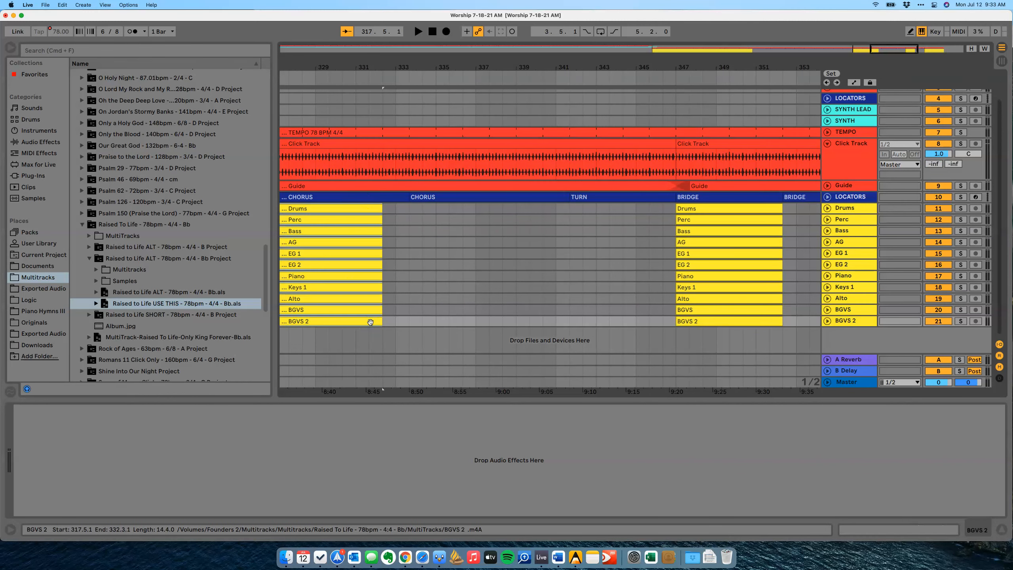
left_click(582, 253)
Delete the Drums, Perc, Bass, EG 1, EG 2, Piano, Alto, BGVS and BGVS 2 tracks, keeping only AG and Keys 1.
left_click(847, 209)
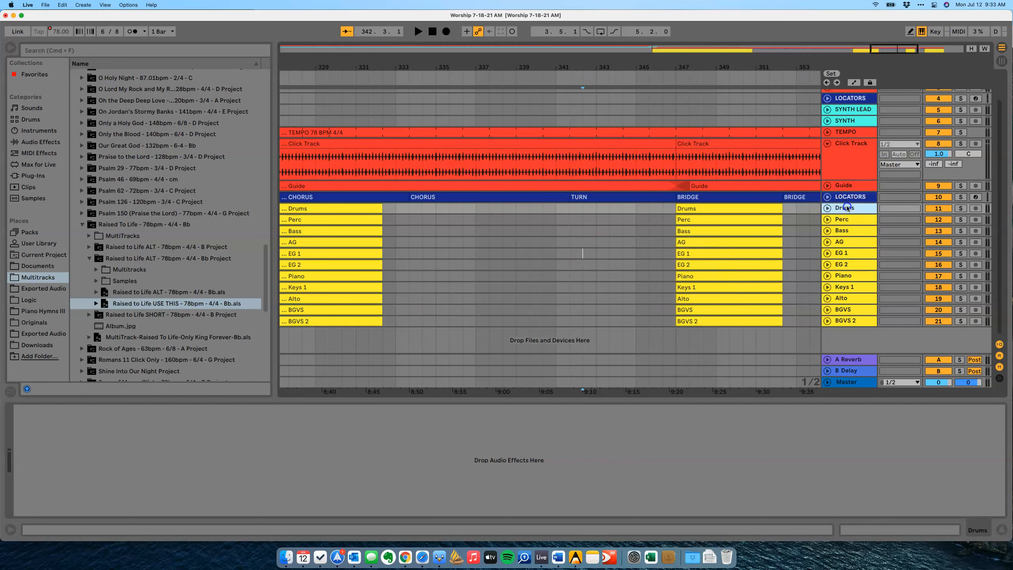
left_click(844, 231, "shift")
left_click(845, 256, "super")
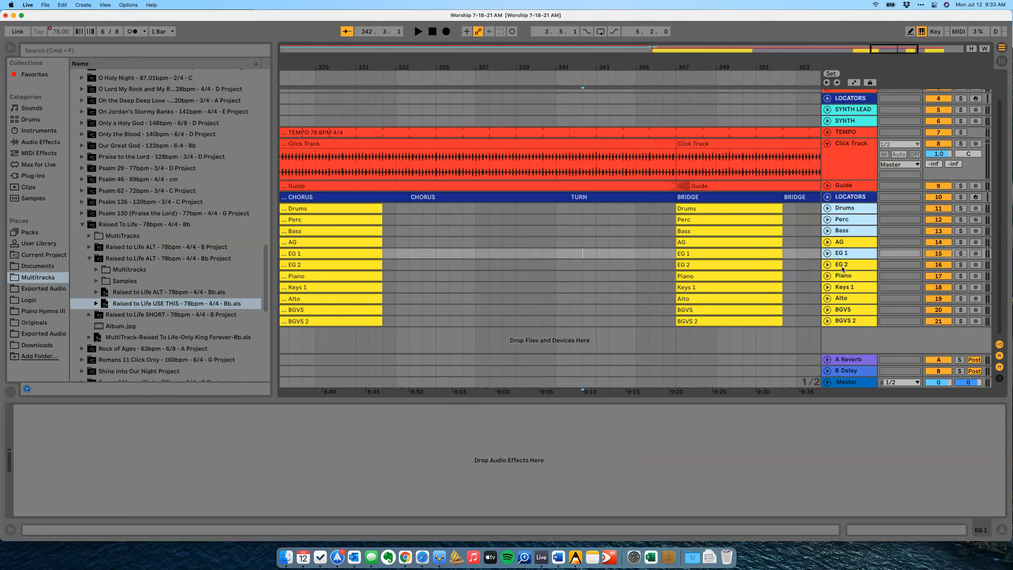
left_click(842, 266, "super")
left_click(843, 276, "super")
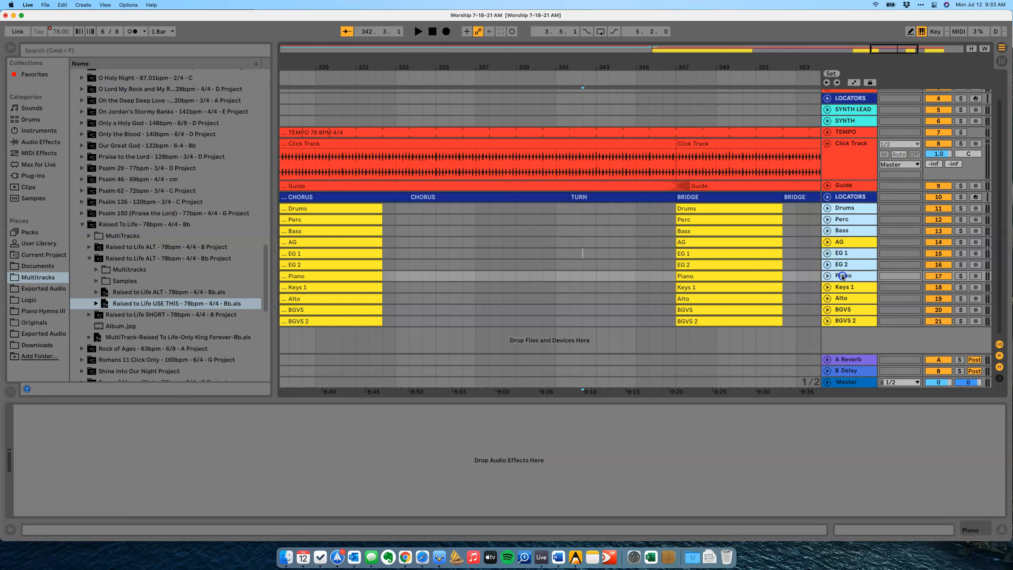
left_click(841, 298, "super")
left_click(842, 310, "super")
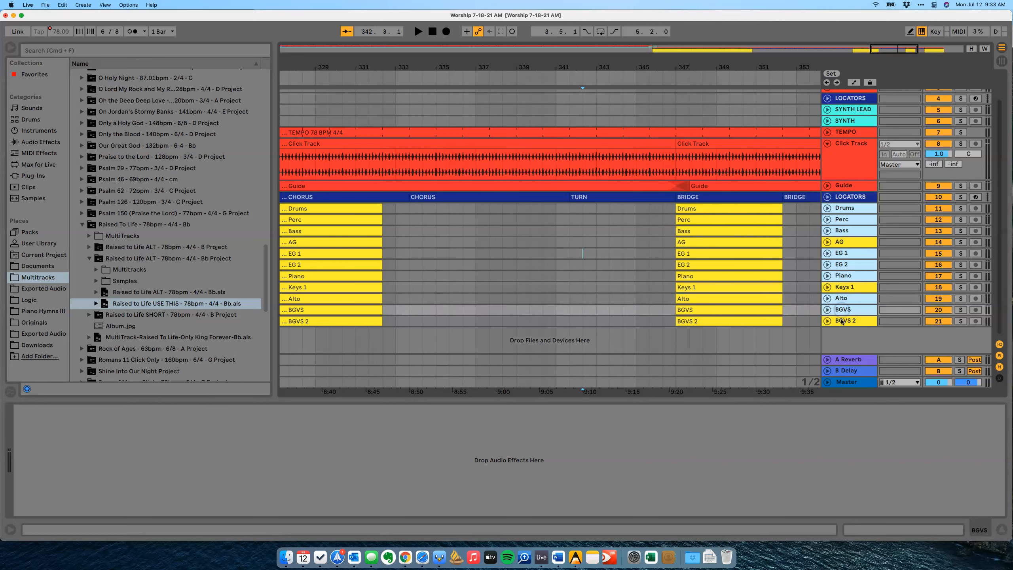
left_click(841, 321, "super")
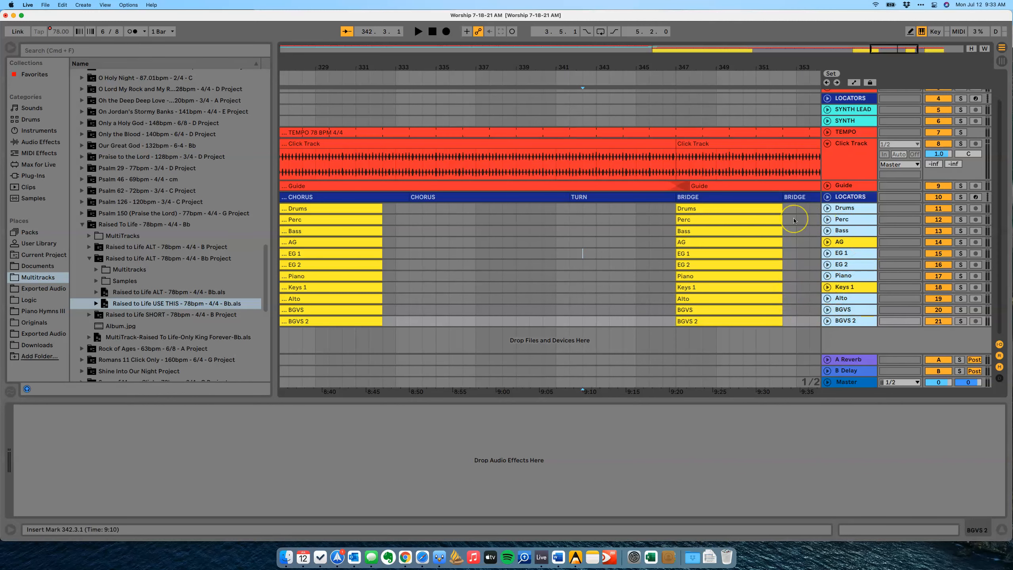
key("Delete")
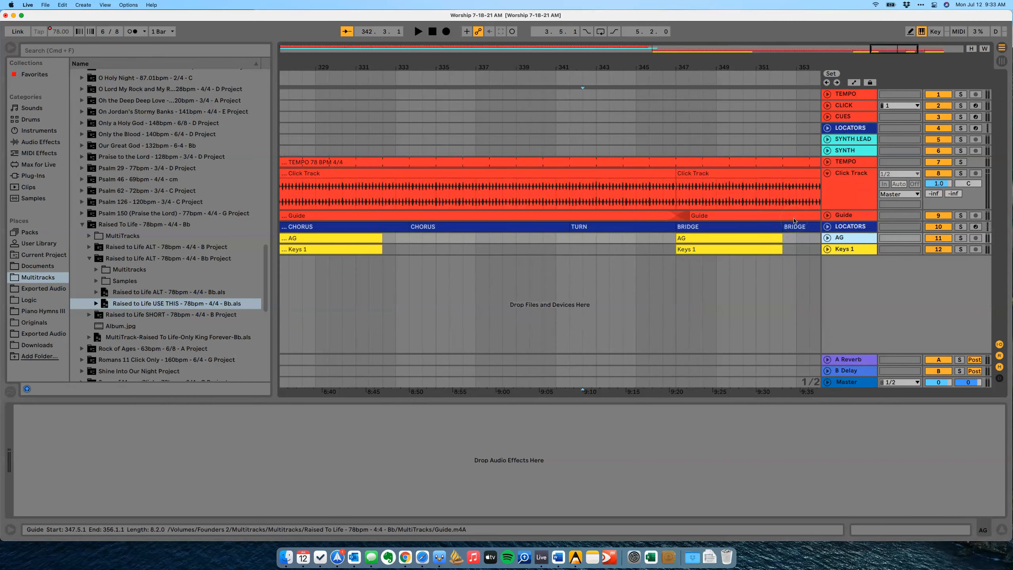
Extend the AG and Keys 1 clips before the gap together to the start of the Bridge at 347.1.1.
left_click(764, 238)
left_click(366, 238)
left_click(367, 248)
left_click_drag(381, 237, 676, 232)
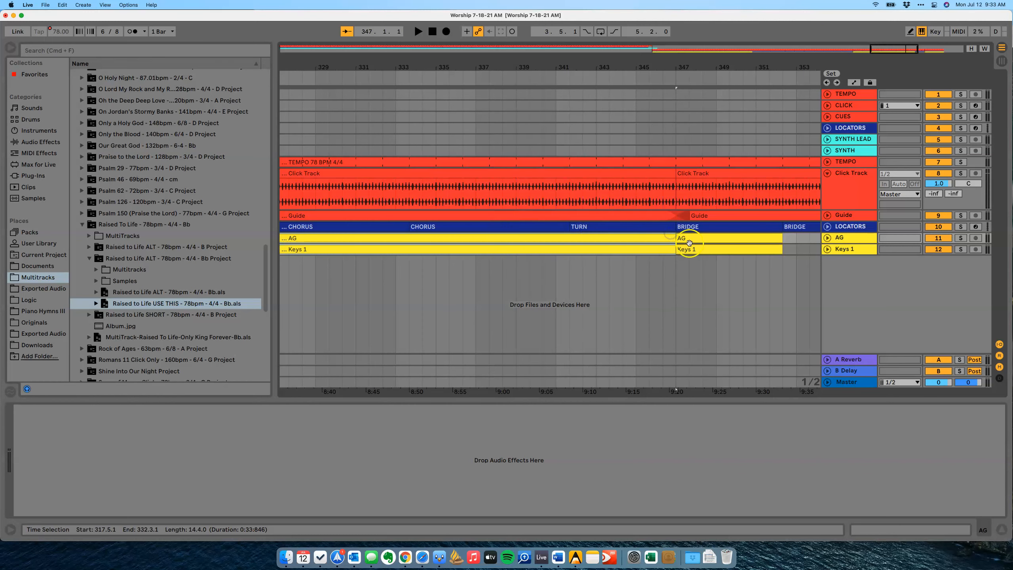
Extend the Bridge's AG and Keys 1 clips together to the start of the Outro at 357.5.1.
scroll(679, 235, "right", 5)
left_click(539, 246)
left_click(563, 239)
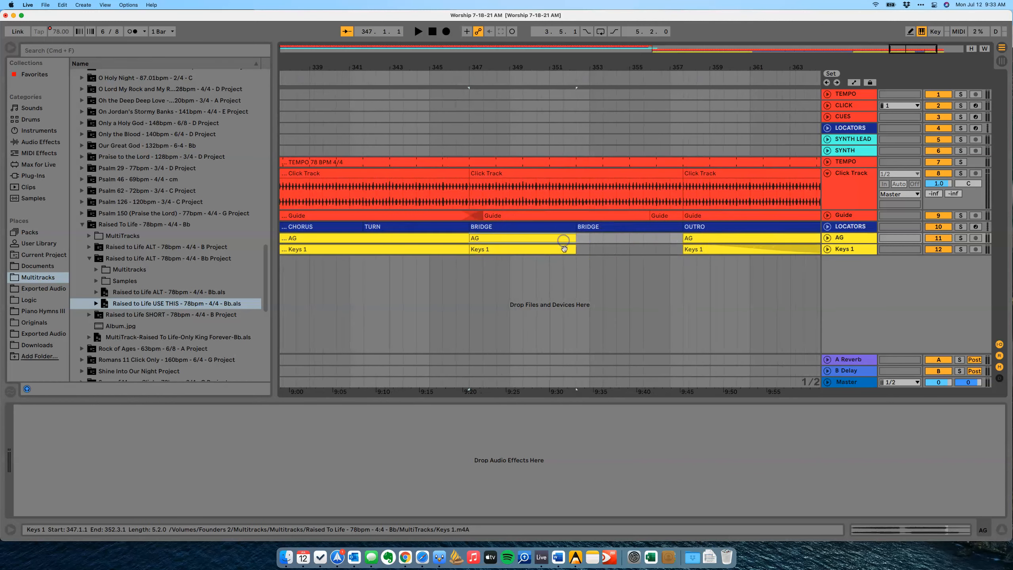
left_click(564, 249, "shift")
left_click_drag(572, 240, 678, 238)
Unfold the AG and Keys 1 tracks to show their waveforms around the Outro.
scroll(678, 239, "right", 7)
scroll(677, 238, "left", 8)
scroll(678, 239, "right", 6)
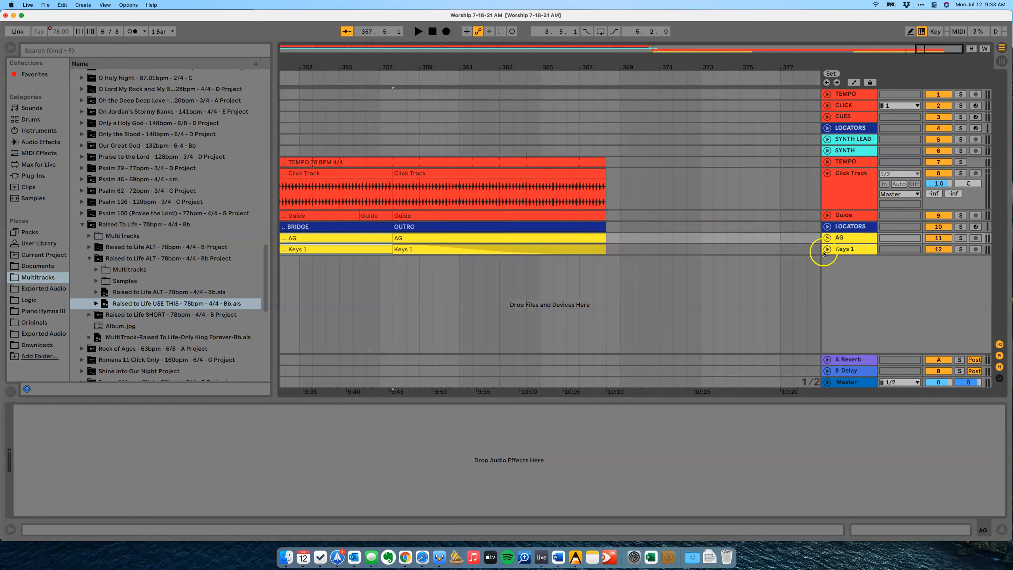
left_click(826, 238)
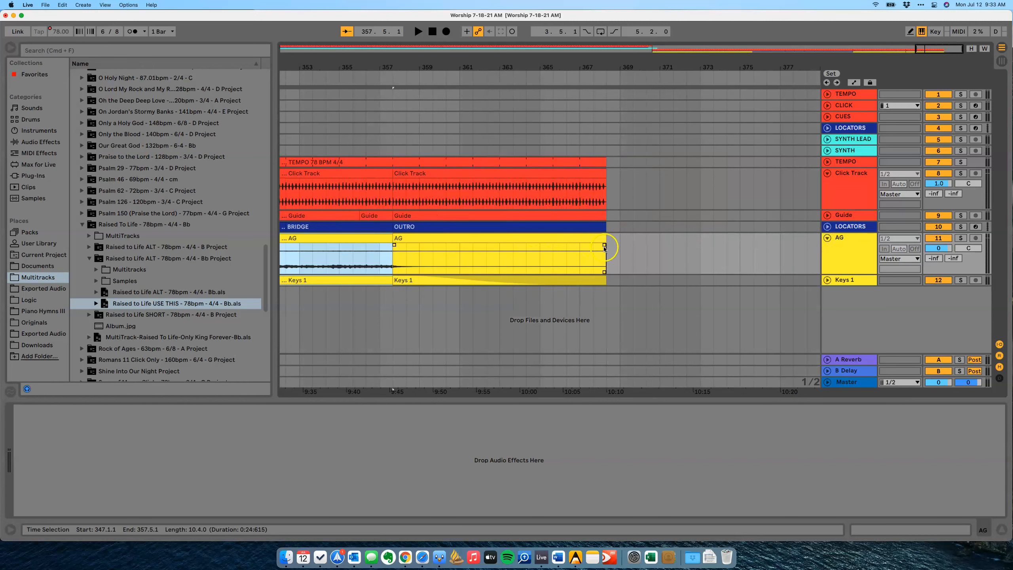
scroll(485, 263, "left", 2)
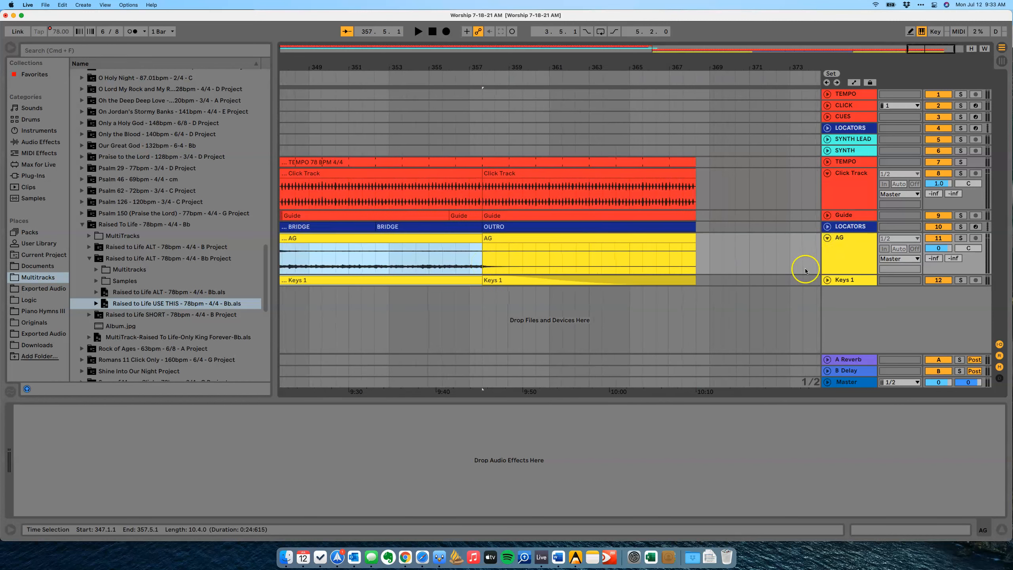
left_click(826, 280)
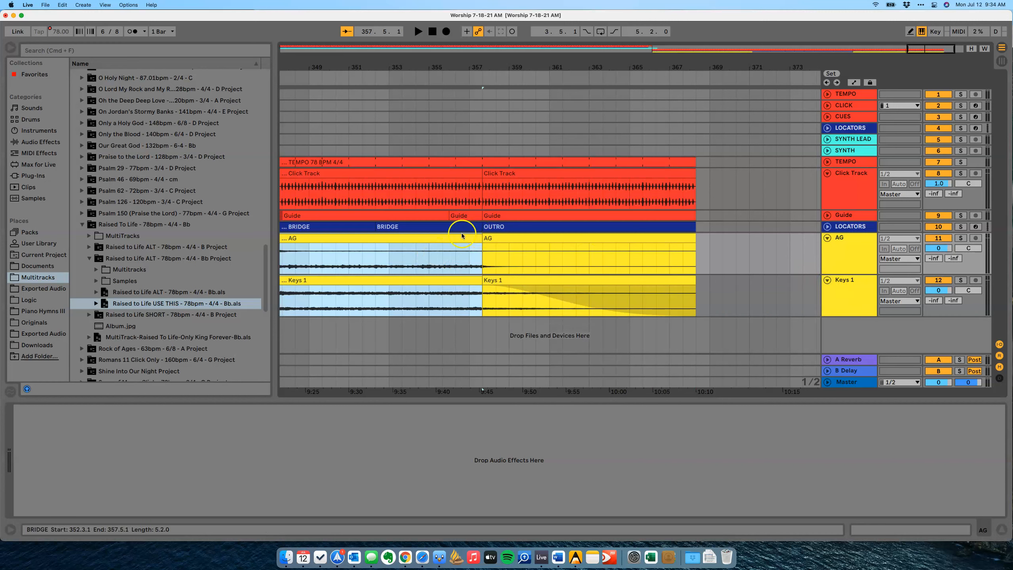
Crossfade the AG and Keys 1 clips at the Outro boundary over the range 357.1.1 to 358.4.1.
left_click(495, 251)
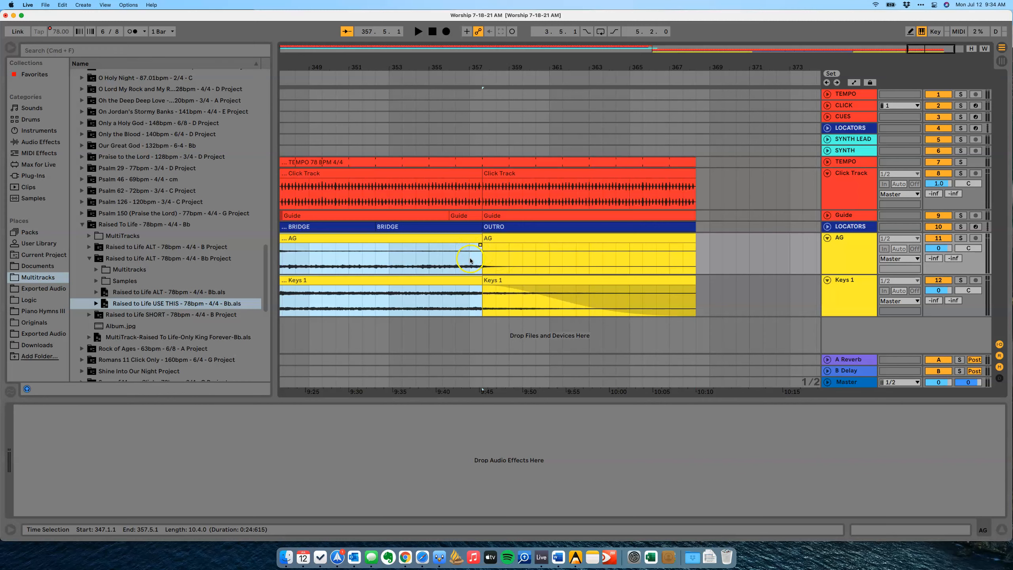
left_click_drag(470, 56, 452, 251)
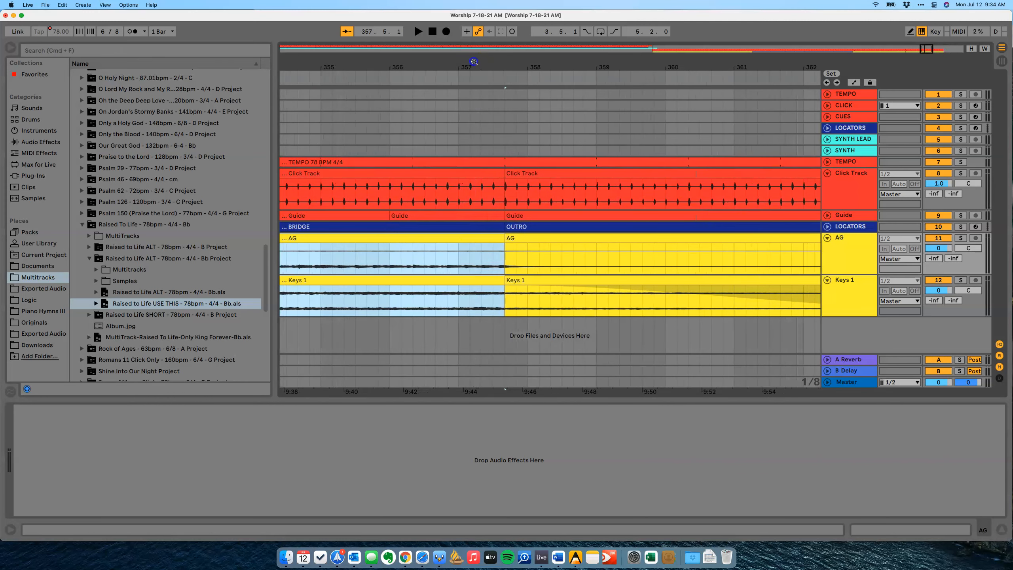
left_click(459, 261)
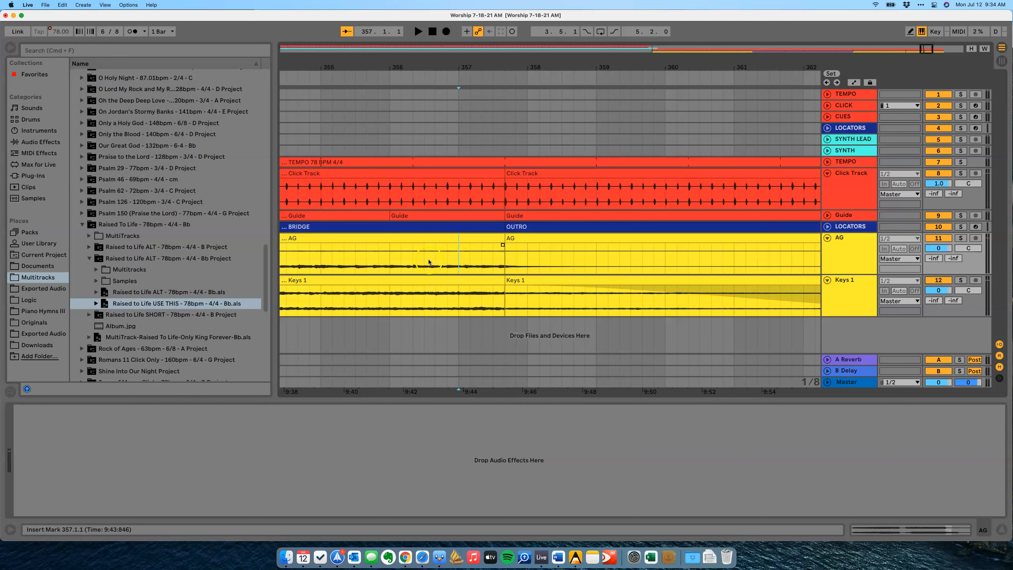
left_click(561, 263, "shift")
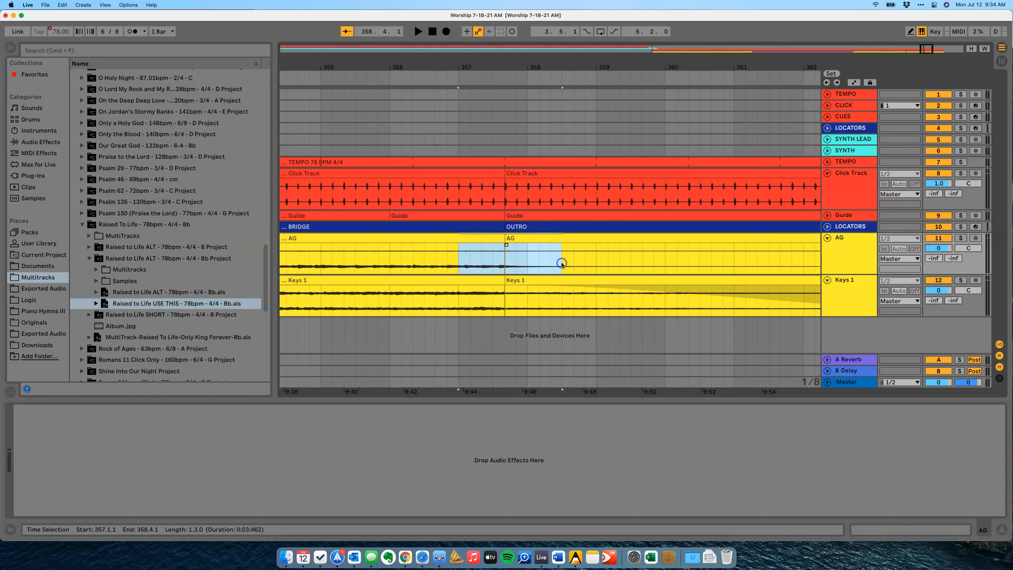
left_click(562, 299, "shift")
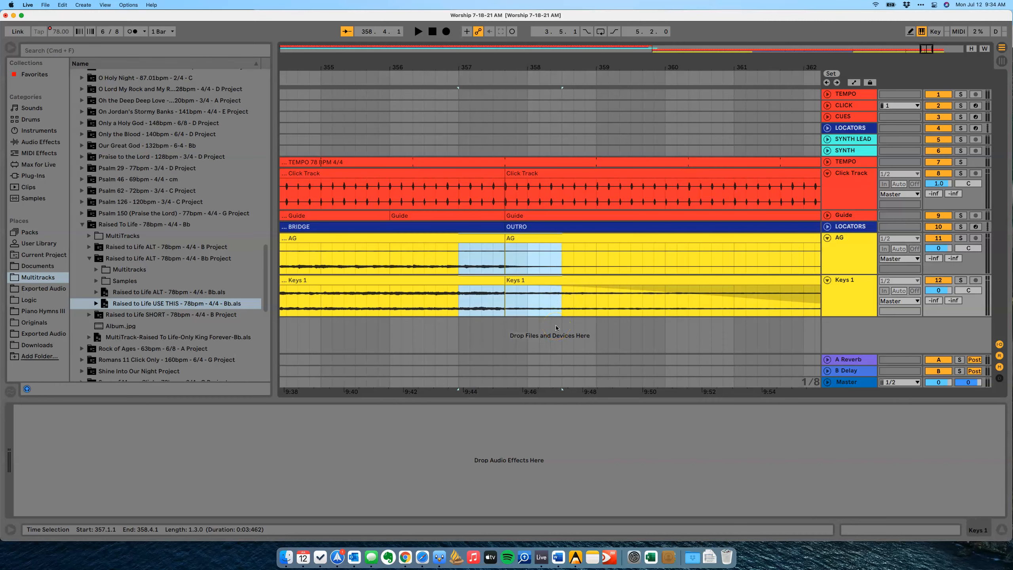
key("super+alt+f")
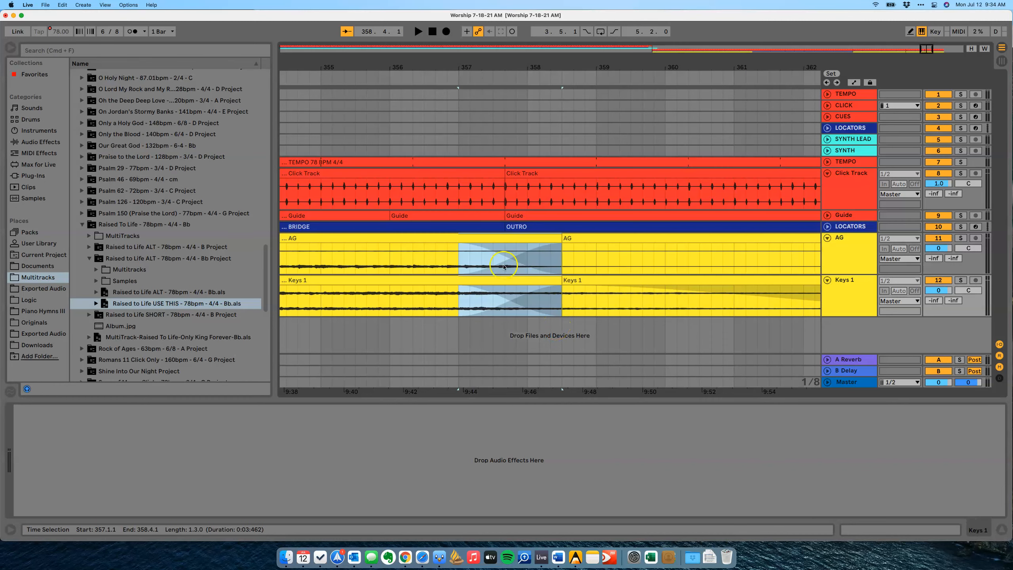
Crossfade the AG and Keys 1 clips where the Turn meets the Bridge, from 346.1.1 to 348.1.1.
scroll(479, 286, "left", 10)
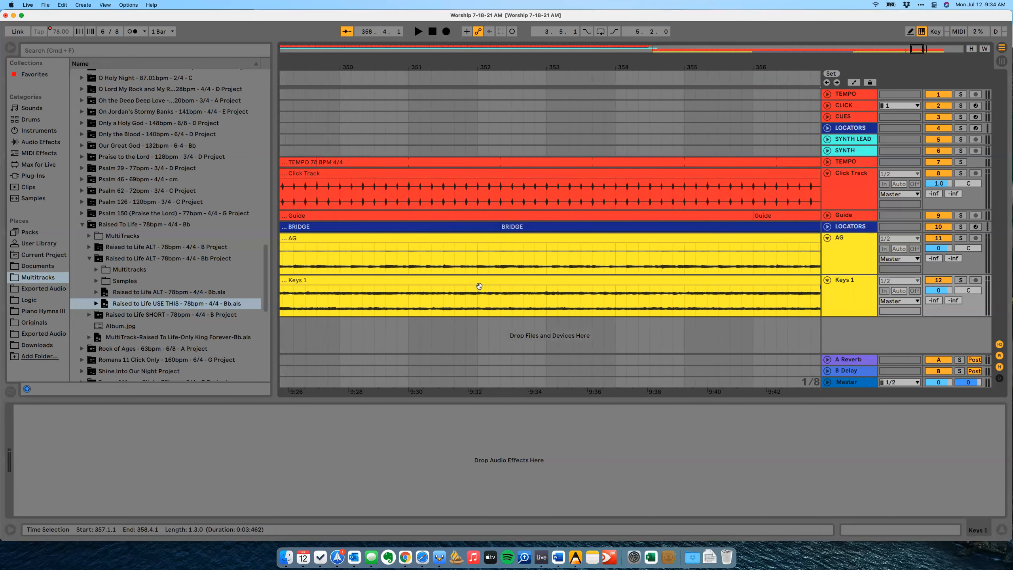
scroll(479, 286, "left", 10)
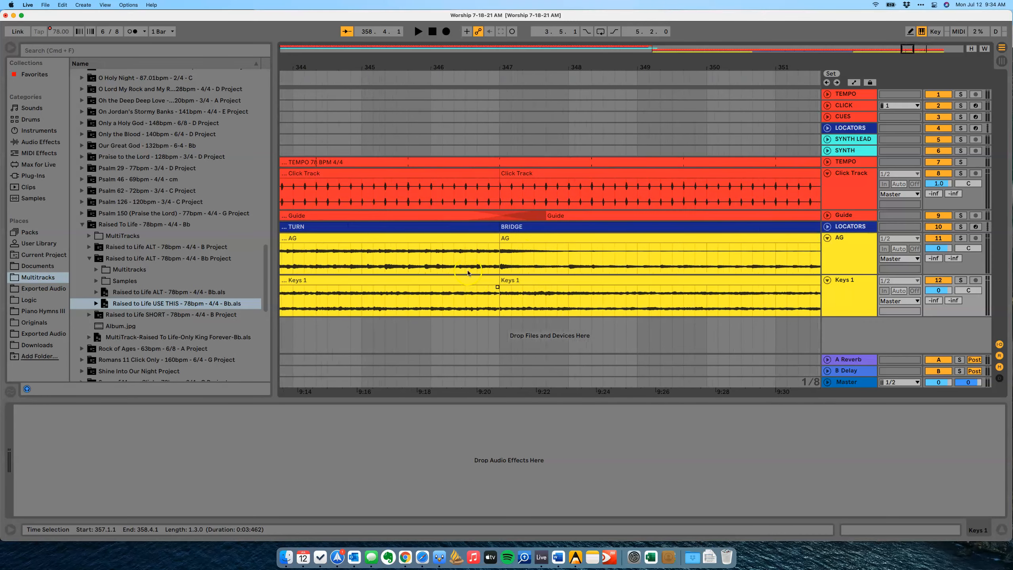
left_click(465, 259)
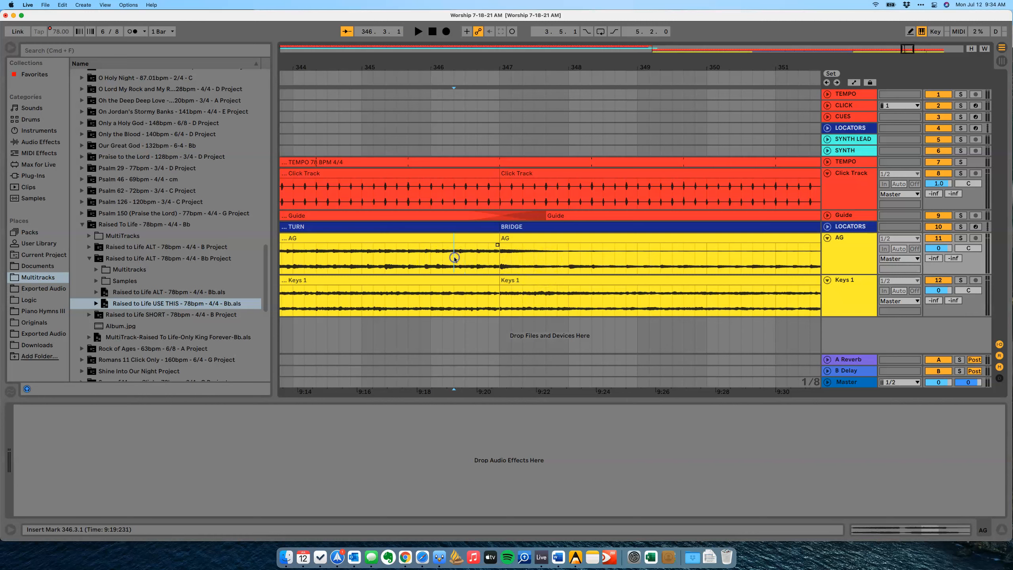
left_click(568, 305, "shift")
key("super+alt+f")
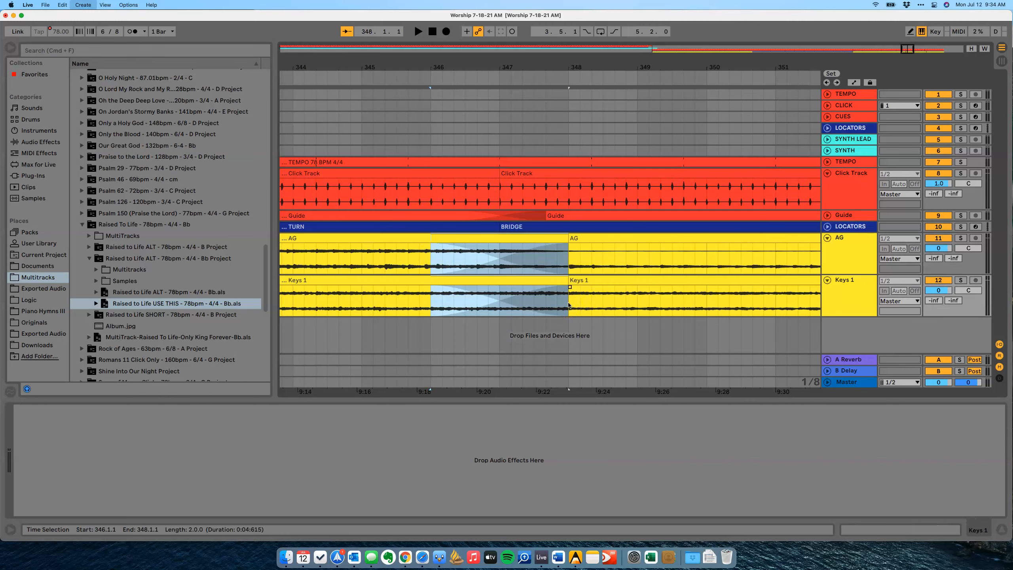
Extend the song's first AG and Keys 1 clips from their end in Verse 3 to the Turn at 317.5.1.
scroll(565, 331, "left", 15)
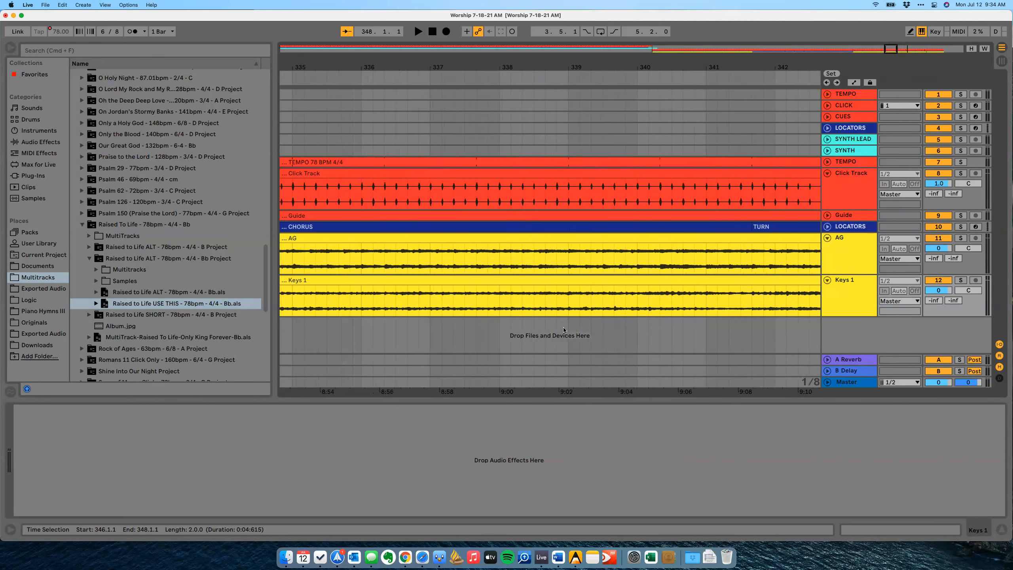
left_click_drag(477, 61, 477, 63)
scroll(658, 247, "right", 5)
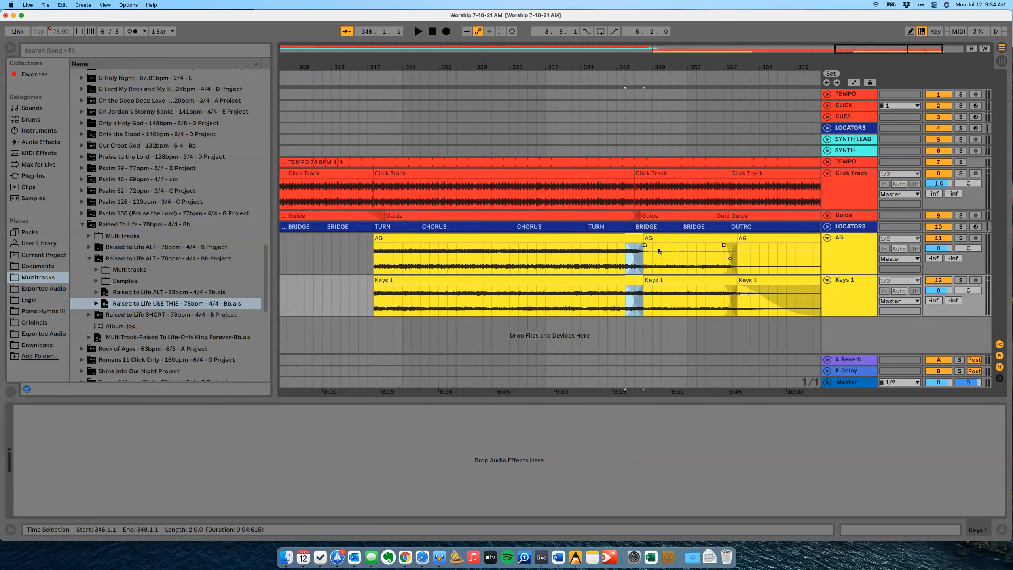
scroll(659, 251, "left", 12)
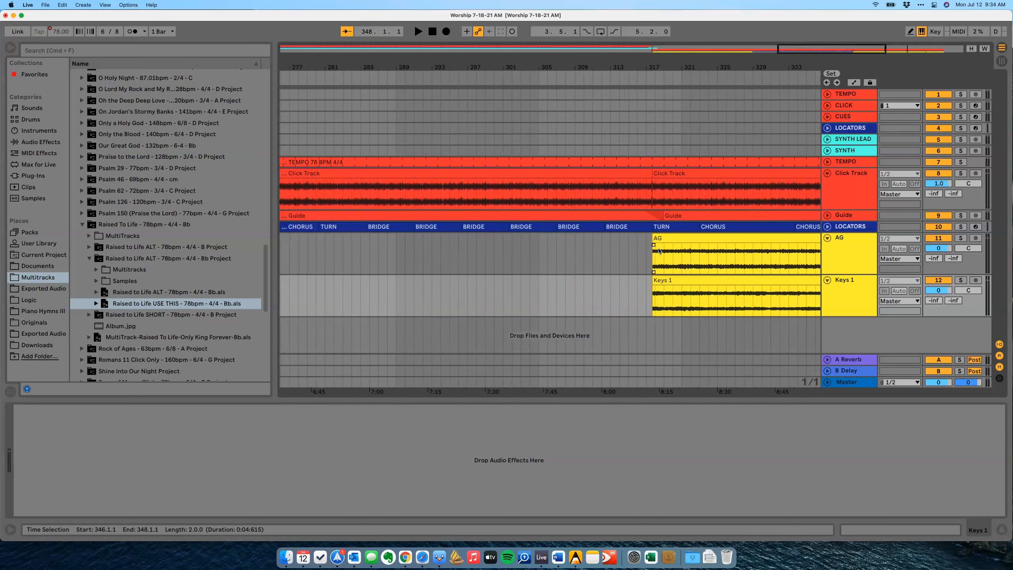
scroll(659, 250, "left", 2)
left_click(413, 242)
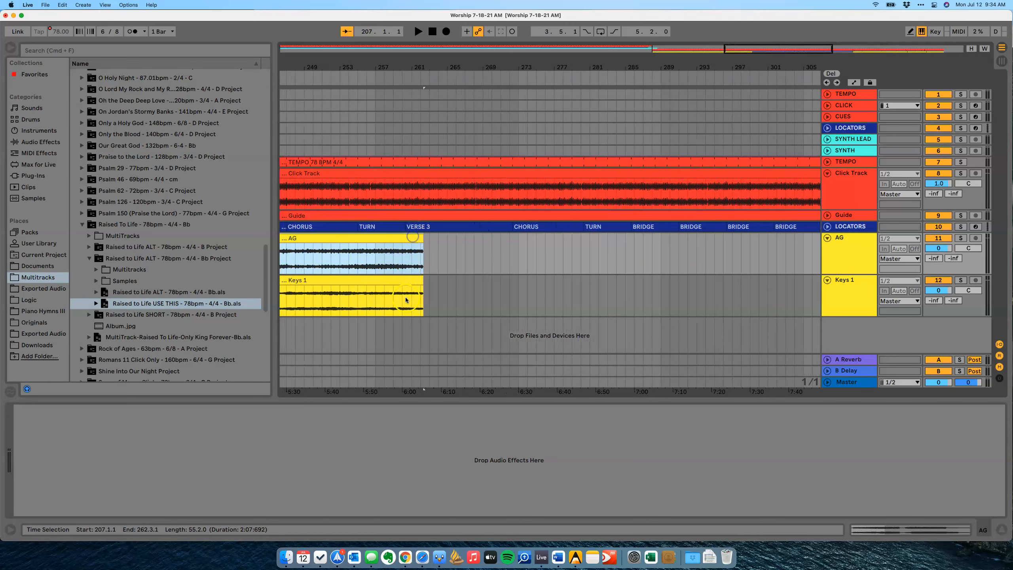
left_click(406, 282, "shift")
left_click_drag(421, 280, 690, 280)
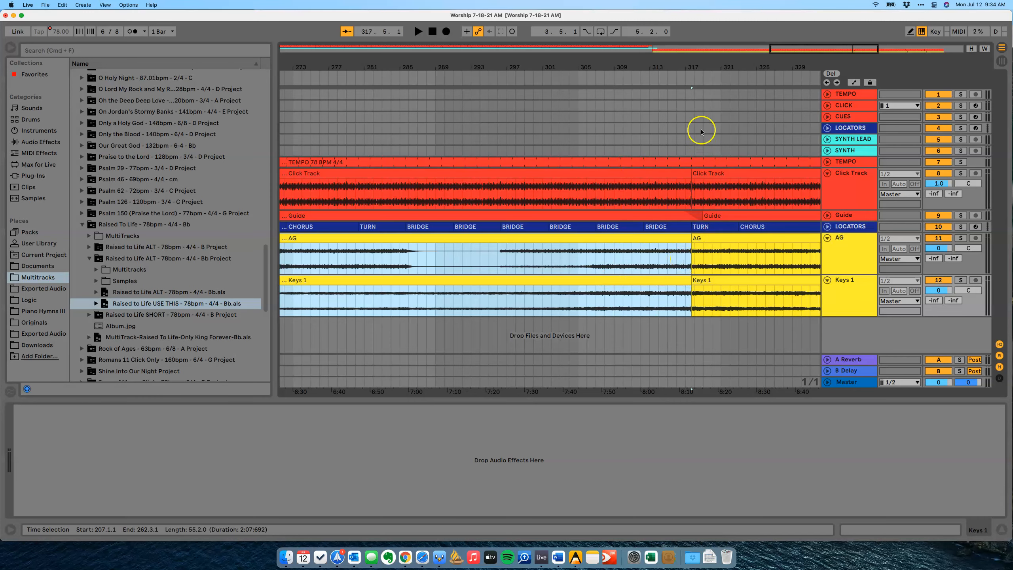
Crossfade the AG and Keys 1 clips where the Bridge meets the Turn, from 317.1.1 to 318.3.1.
left_click_drag(692, 60, 585, 268)
left_click(588, 258)
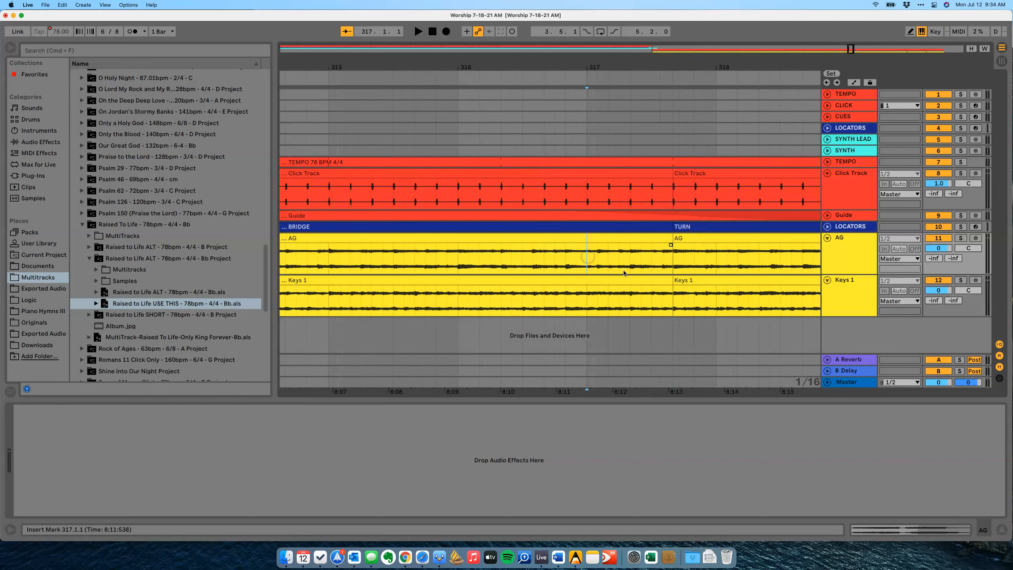
left_click(757, 307, "shift")
scroll(734, 310, "right", 3)
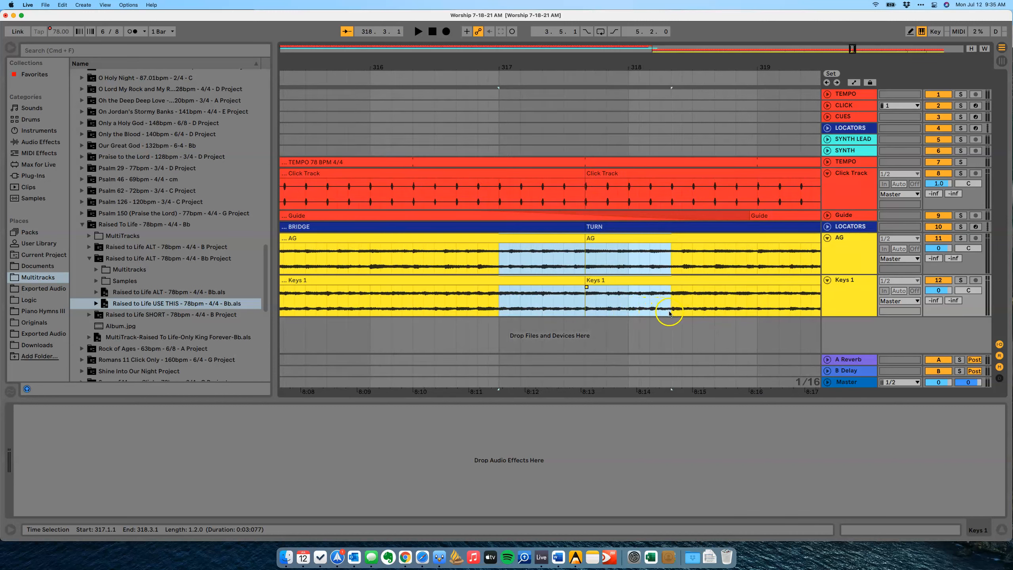
key("alt+super+f")
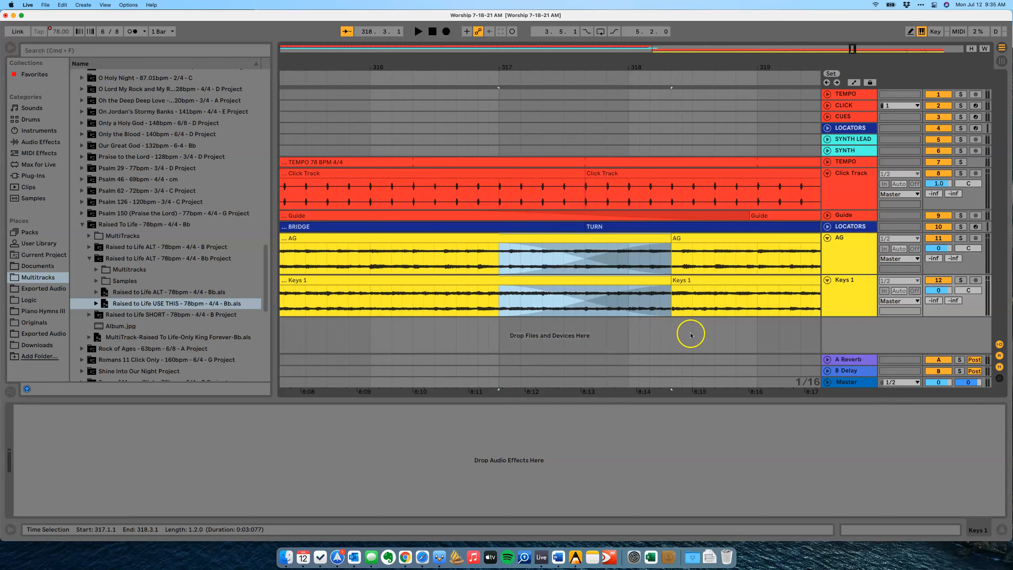
left_click_drag(525, 67, 526, 61)
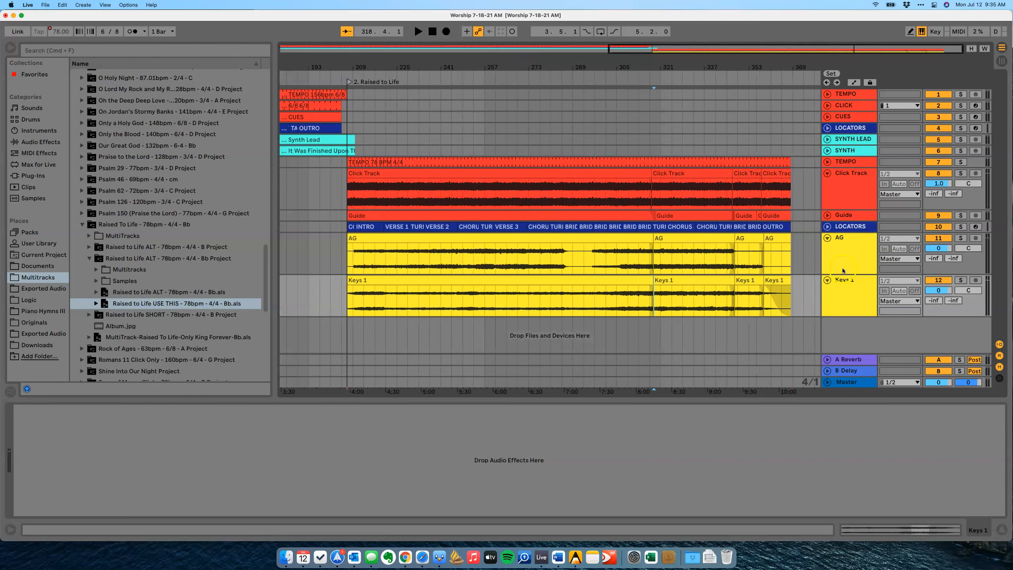
Move the song's TEMPO 78 BPM 4/4 clip up to the set's main TEMPO track, starting at 207.1.1.
left_click(361, 161)
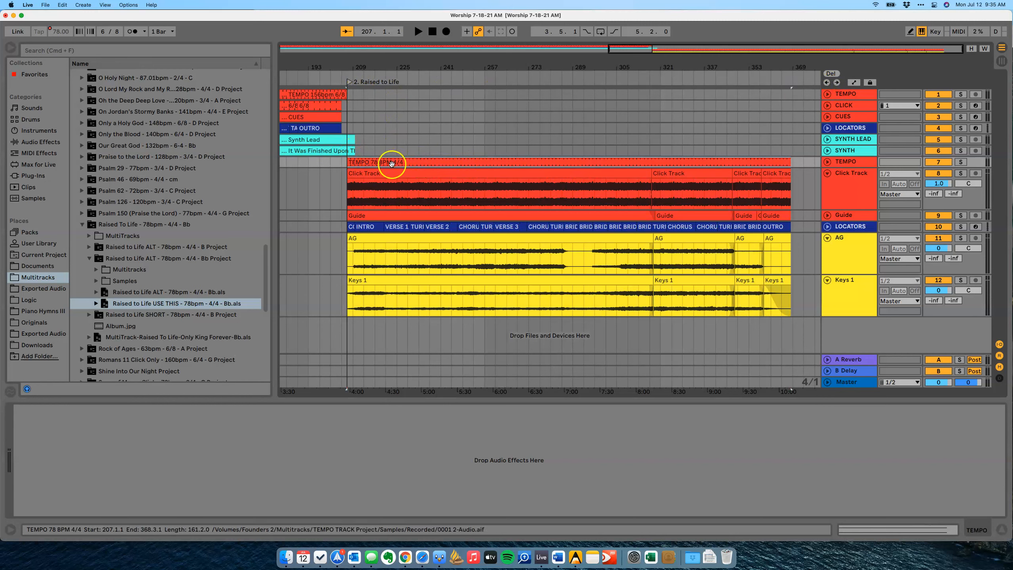
left_click_drag(392, 164, 360, 97)
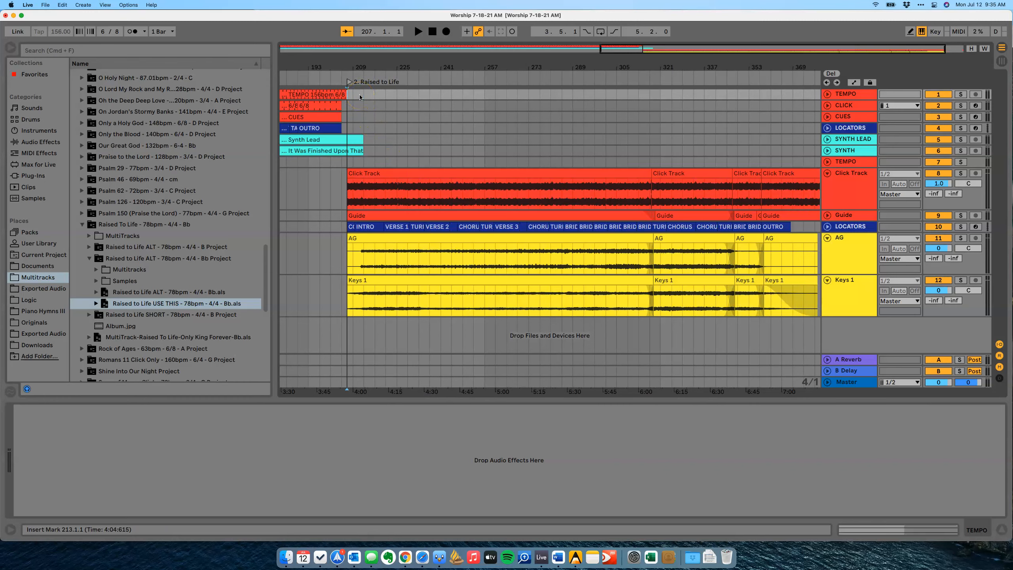
left_click(571, 144)
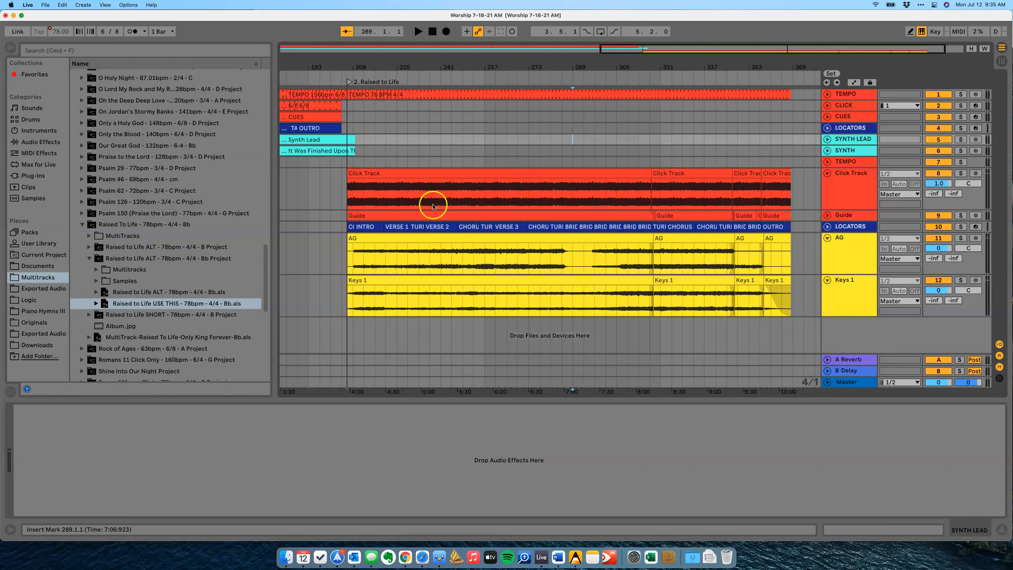
Move all of Raised to Life's locator clips, from count-in to Outro, onto the main LOCATORS track starting at 207.1.1.
left_click(793, 229)
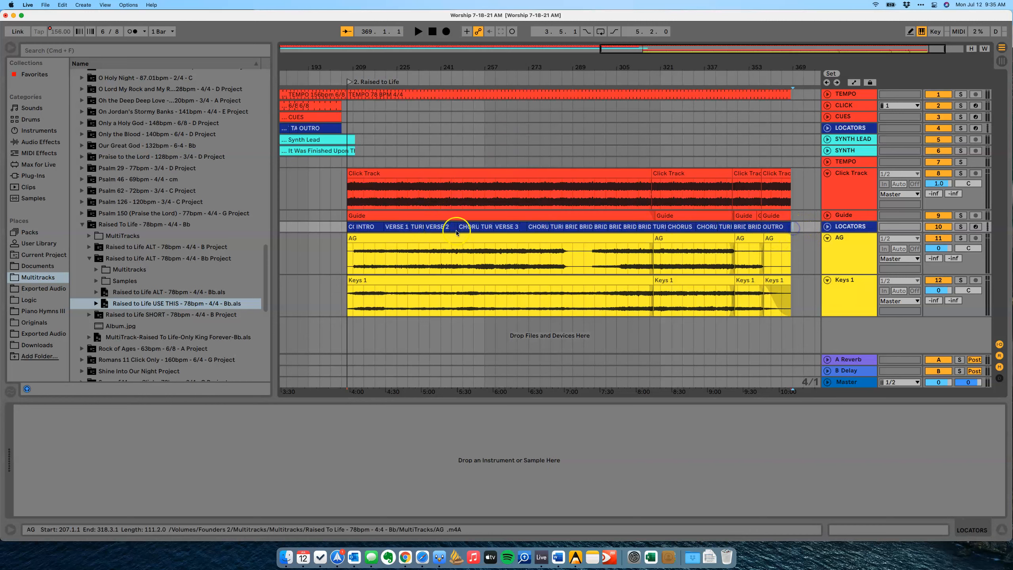
left_click(347, 227, "shift")
key("Delete")
left_click(367, 129)
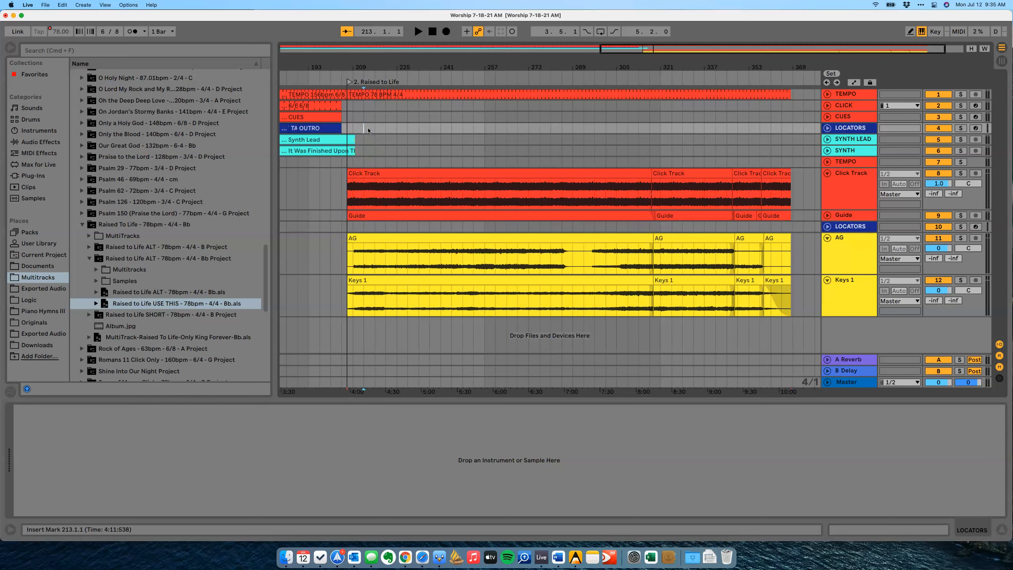
key("super+v")
left_click(415, 147)
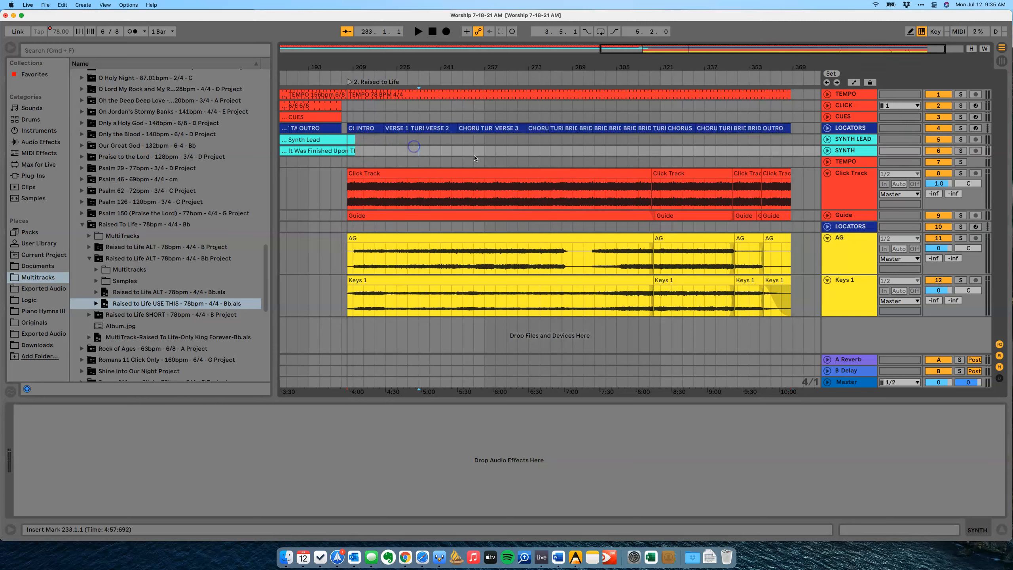
Delete the song's emptied TEMPO and LOCATORS tracks around the Click Track and Guide.
left_click(849, 162)
key("Delete")
left_click(843, 165)
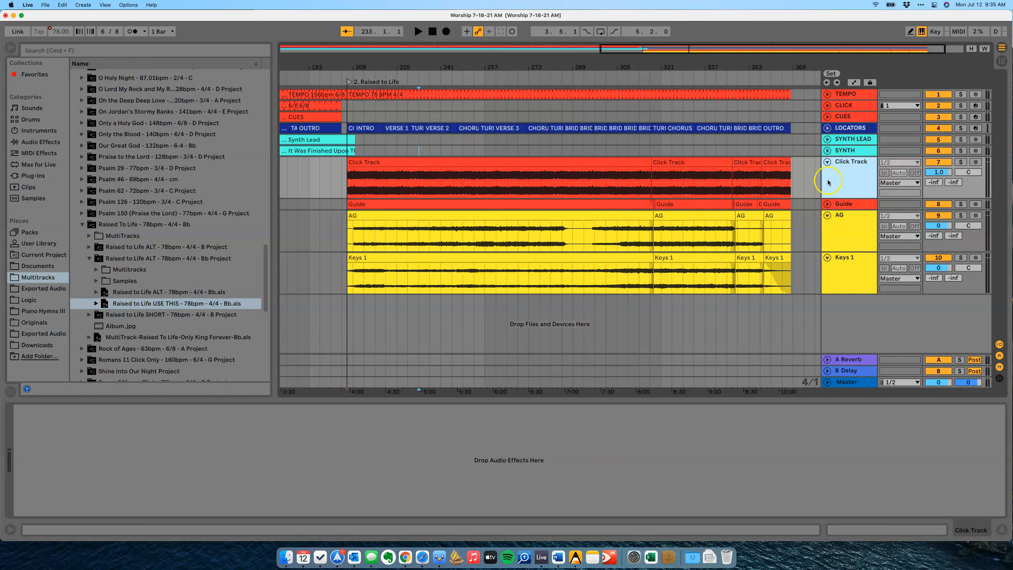
Fold the Click Track, AG and Keys 1 tracks to their minimum height.
left_click(827, 162)
left_click(827, 184)
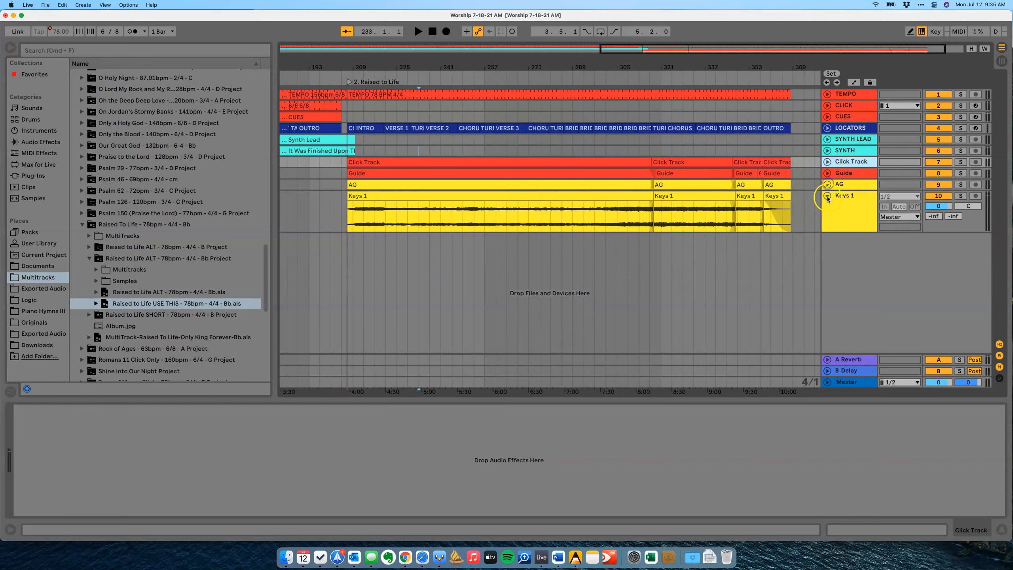
left_click(827, 195)
left_click(837, 163)
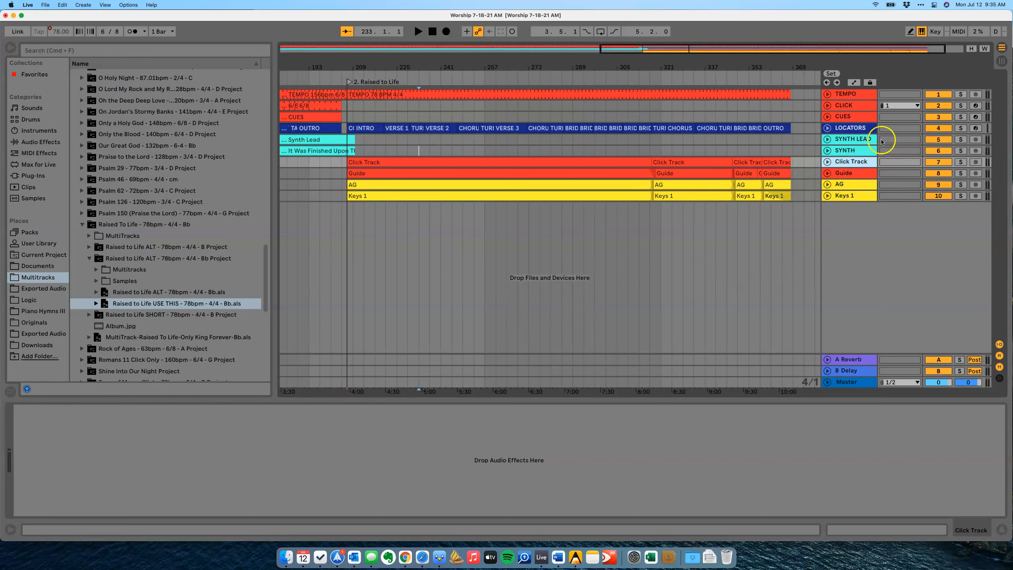
Group the SYNTH LEAD and SYNTH tracks, name the group IT WAS FINISHED and collapse it.
left_click(849, 144)
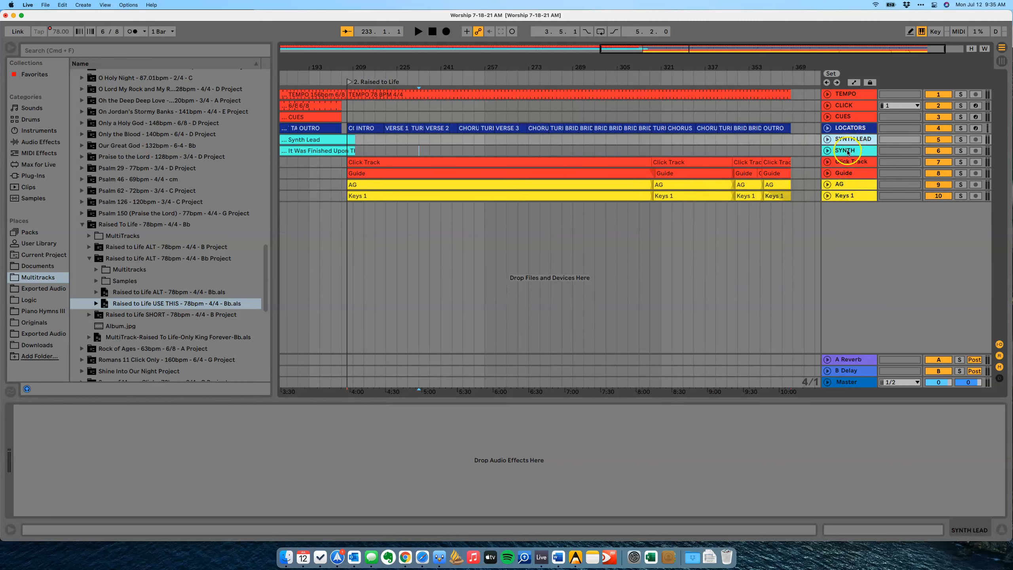
left_click(847, 152)
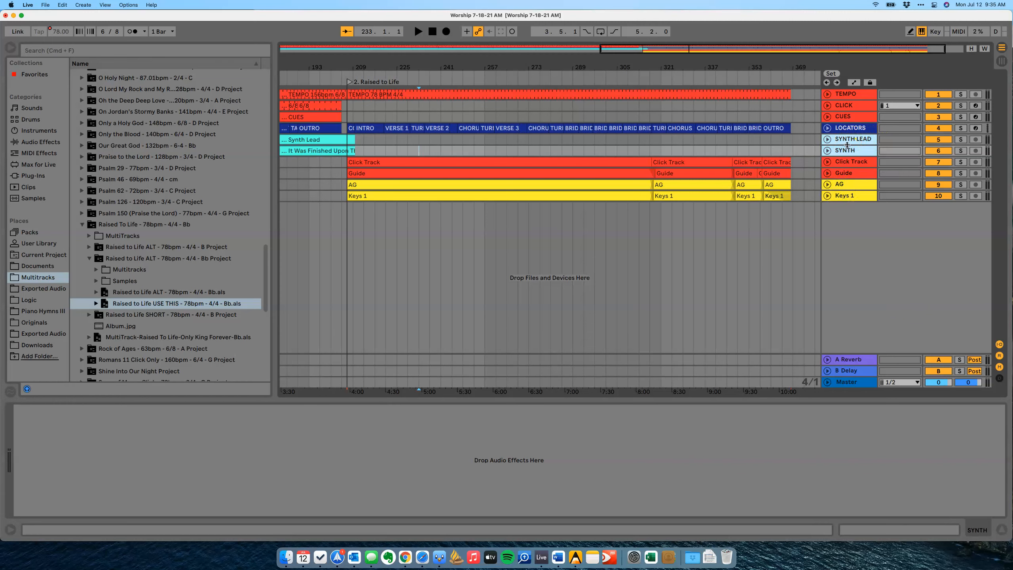
key("super+g")
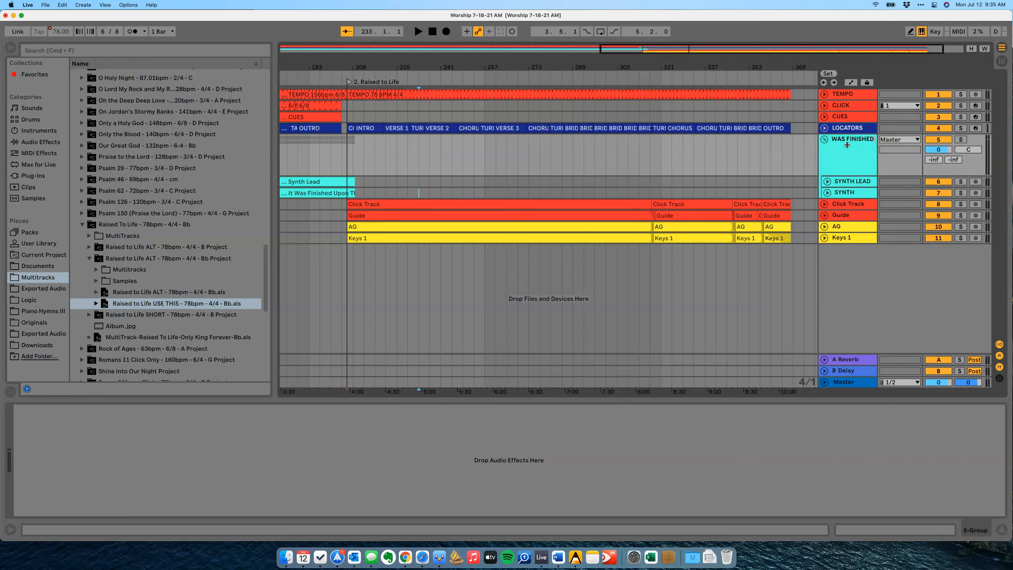
key("Return")
left_click(824, 138)
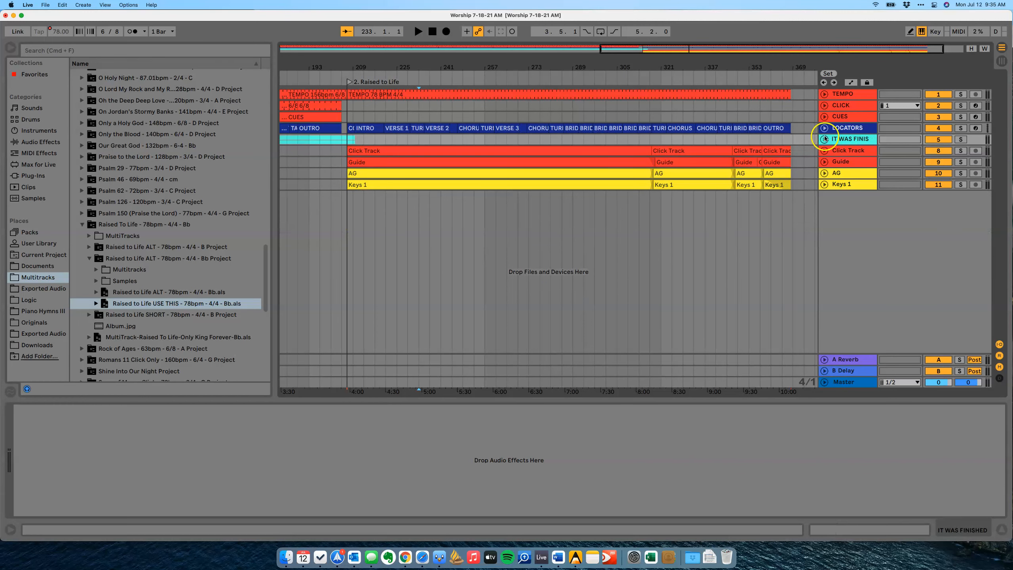
Color the Click Track, Guide, AG and Keys 1 tracks yellow and apply the color to the Click Track and Guide clips.
left_click(840, 151)
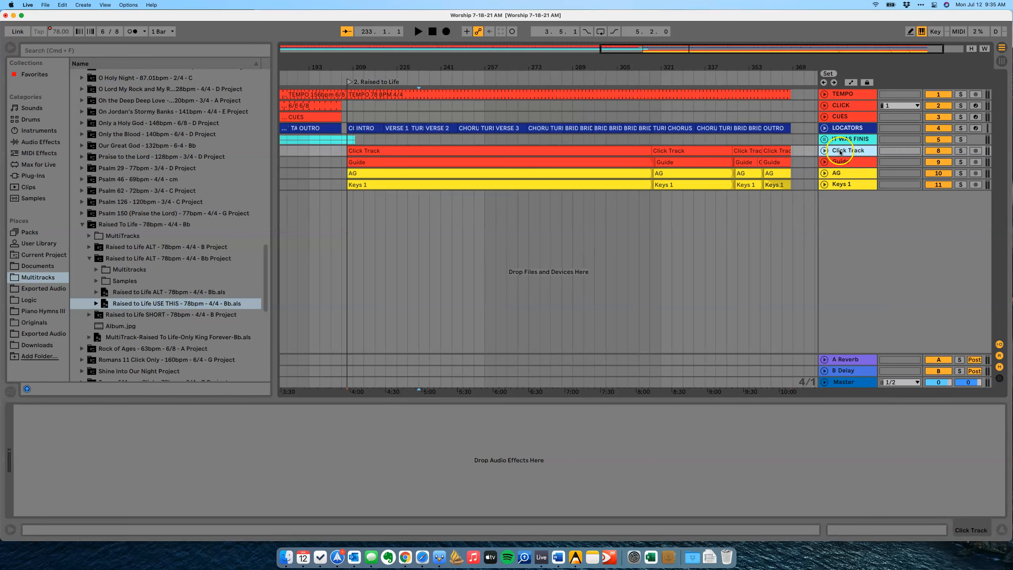
left_click(837, 186, "shift")
right_click(837, 186)
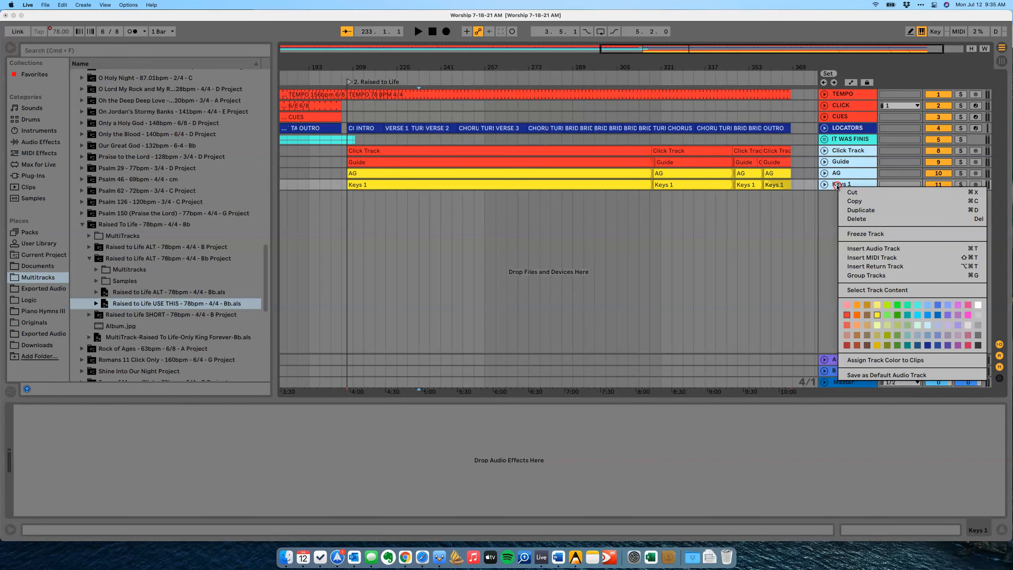
left_click(877, 315)
left_click(843, 150)
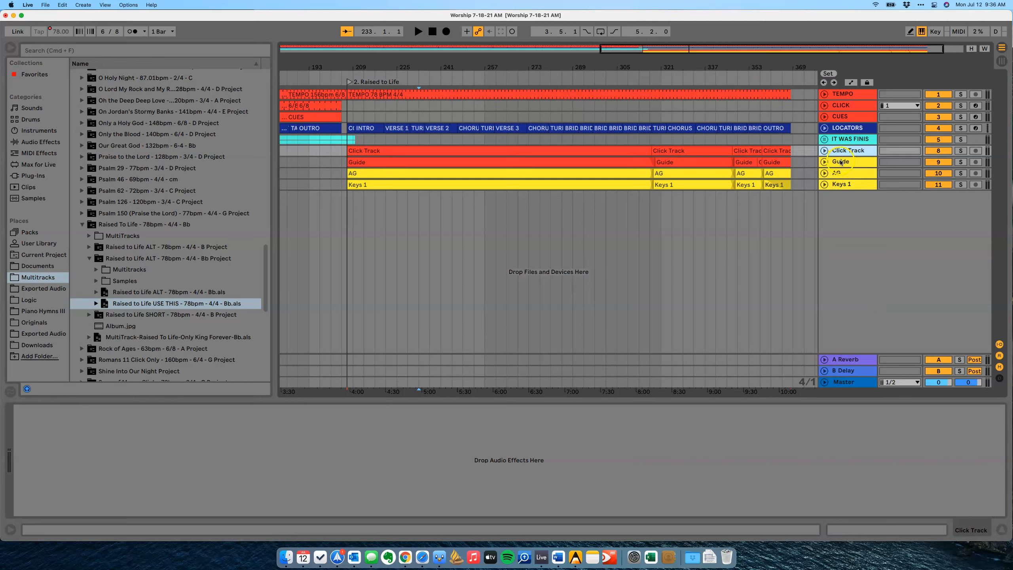
left_click(841, 162)
right_click(840, 161)
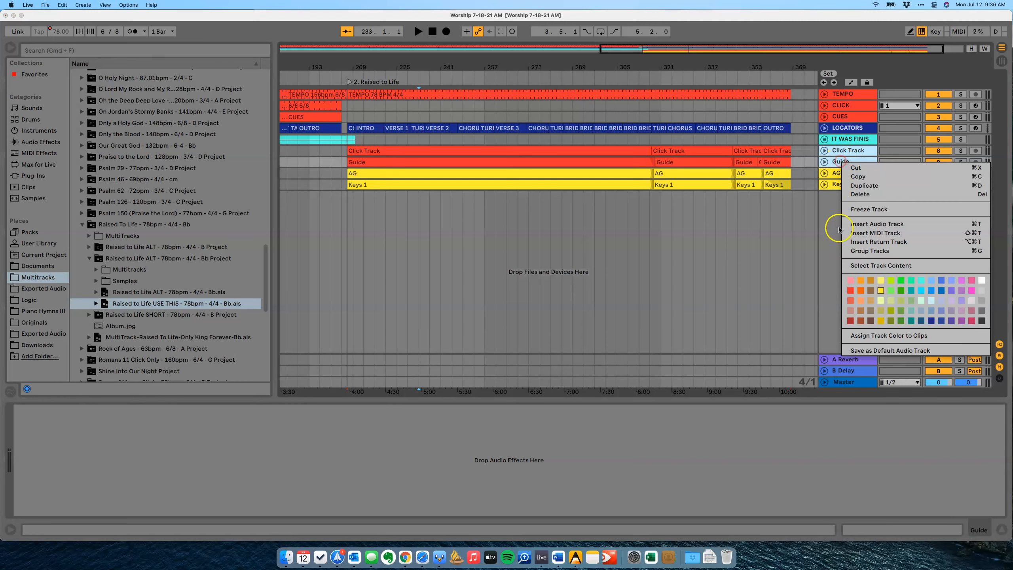
left_click(855, 337)
Group the tracks from Click Track through Keys 1, name the group RAISED TO LIFE and collapse it.
left_click(843, 152)
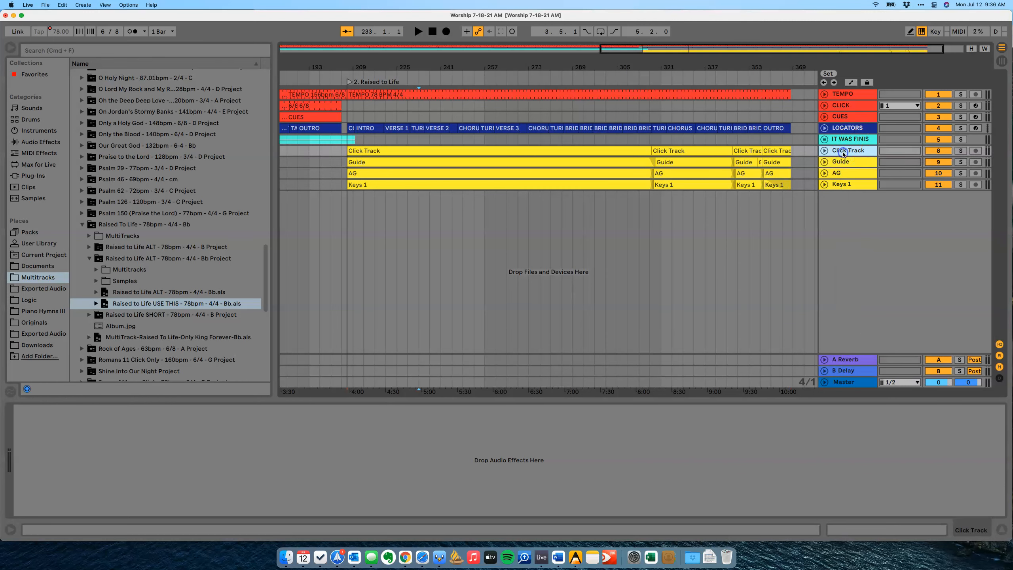
left_click(839, 184, "shift")
key("super+g")
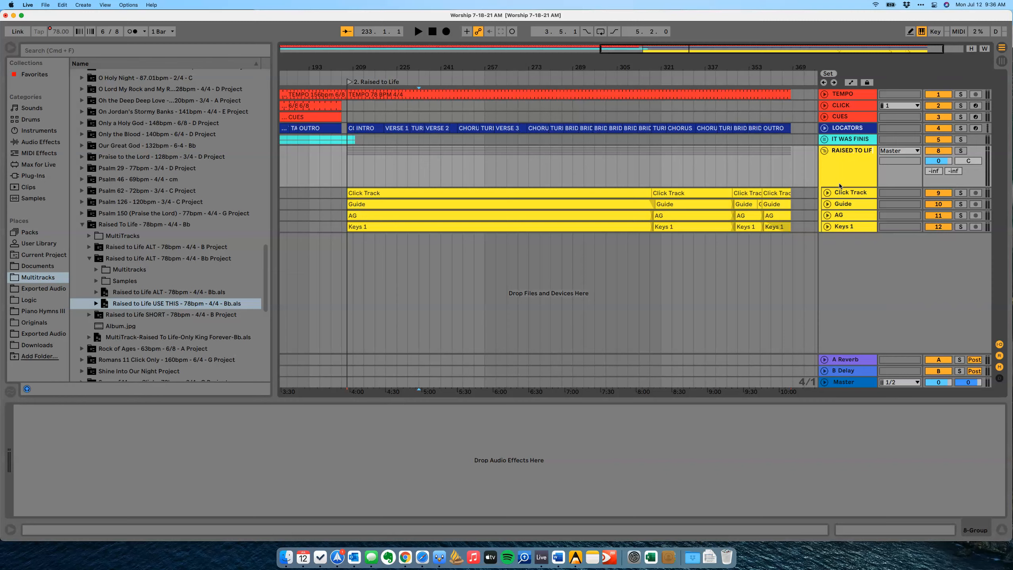
key("Return")
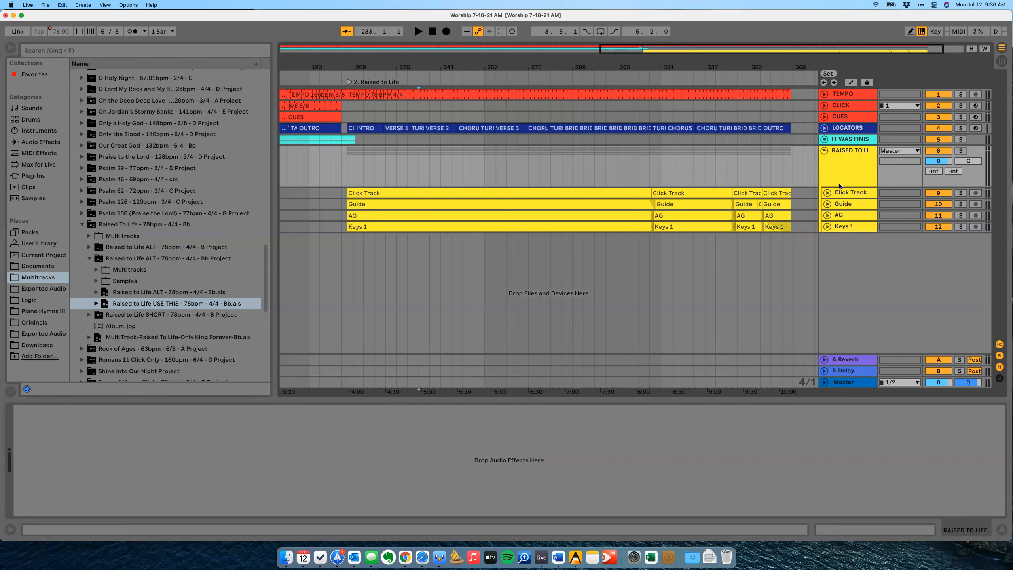
left_click(824, 151)
Play back the transition from the first song's outro into the Raised to Life intro.
left_click_drag(340, 63, 340, 64)
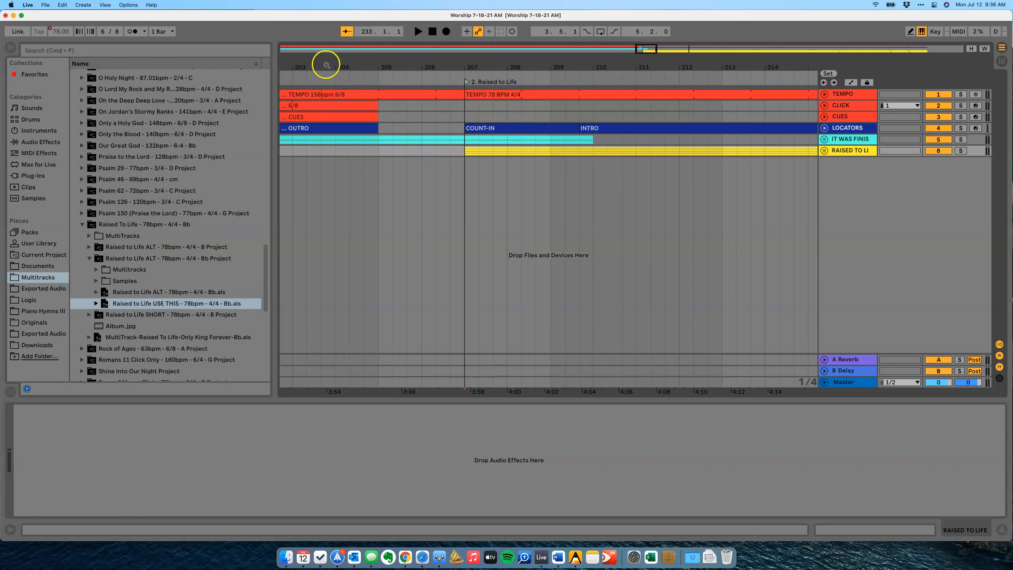
left_click(293, 76)
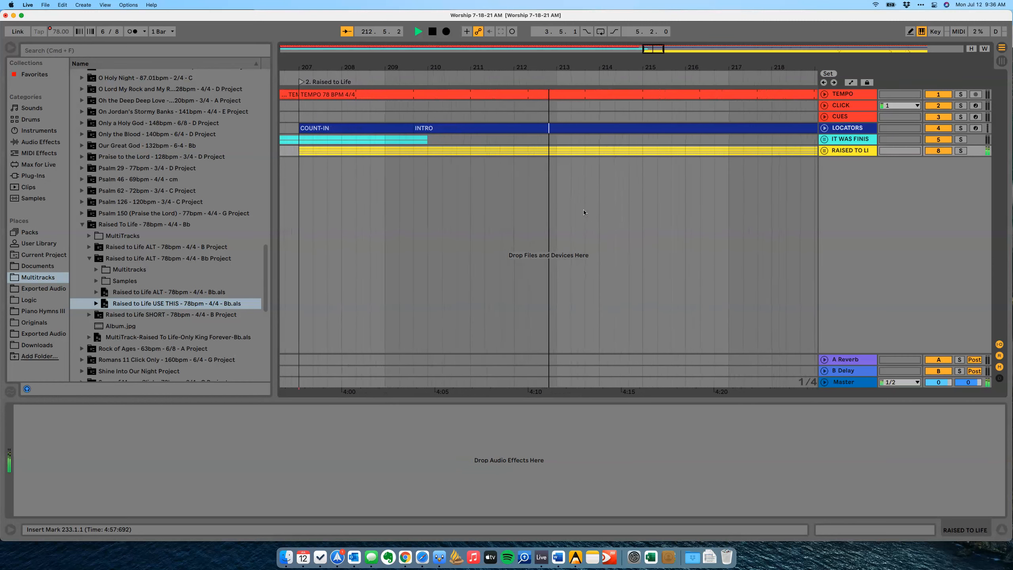
key("space")
Insert a MIDI track below the RAISED TO LIFE group and name it STOP.
left_click_drag(495, 65, 475, 160)
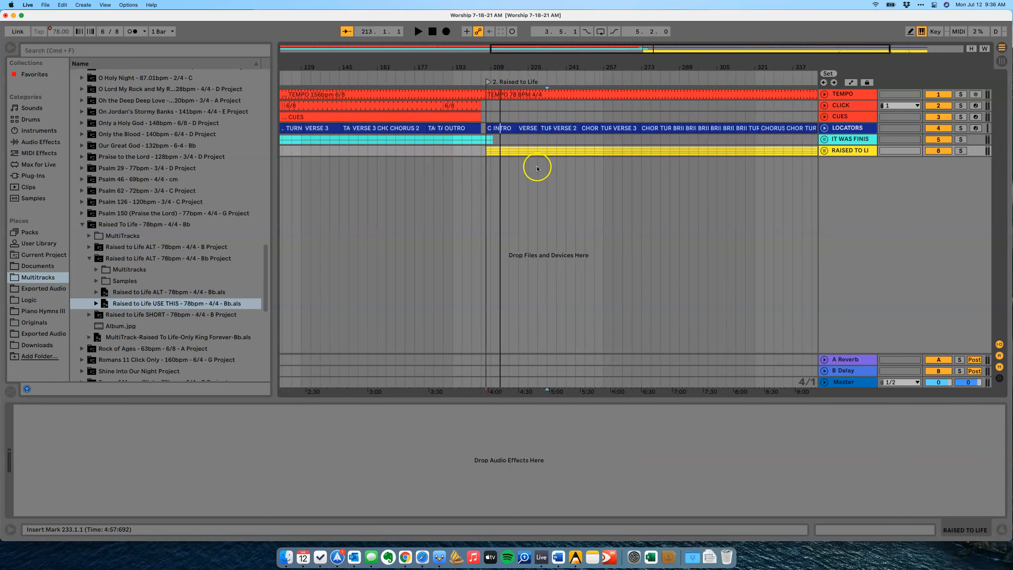
scroll(537, 166, "right", 5)
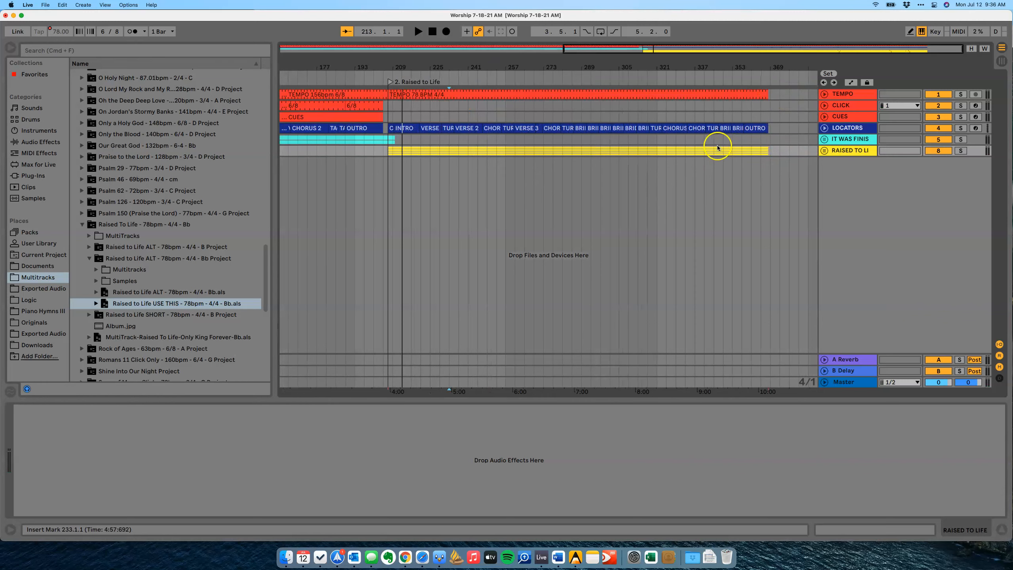
left_click_drag(781, 58, 785, 61)
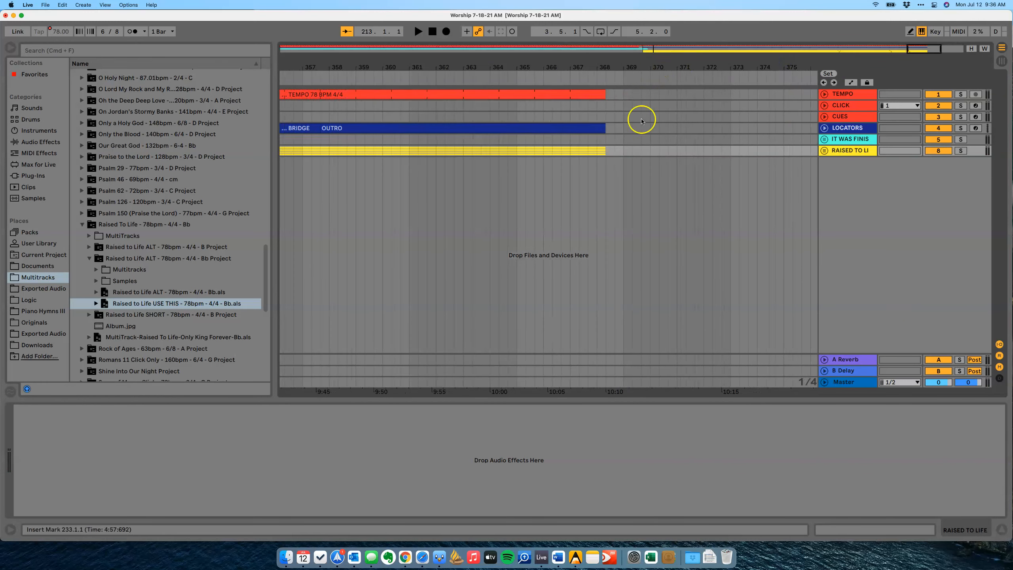
left_click_drag(623, 64, 623, 70)
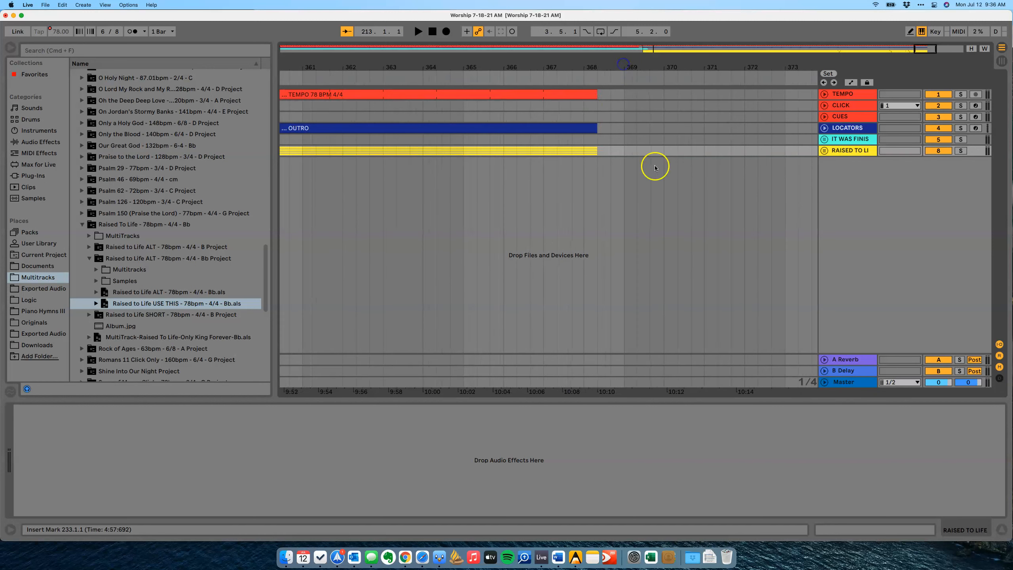
right_click(837, 177)
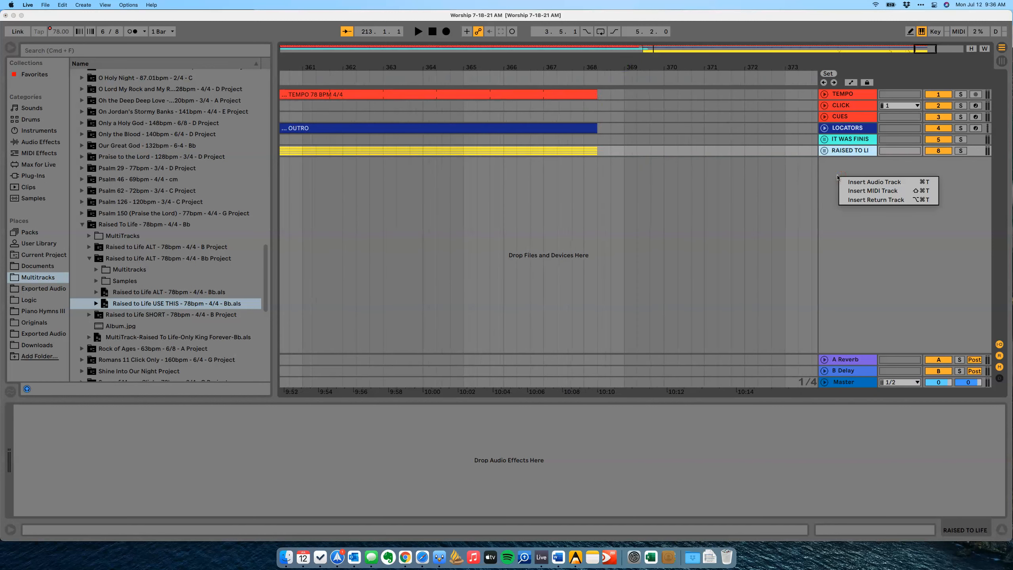
left_click(860, 190)
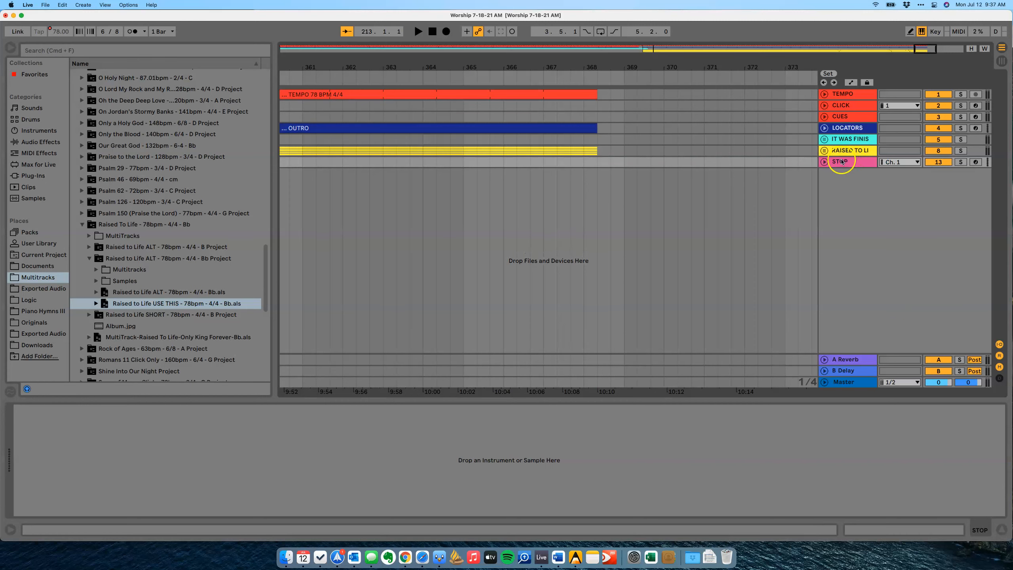
Expand the STOP track, color it green and keep its MIDI output on IAC Driver (Bus 1).
left_click(824, 162)
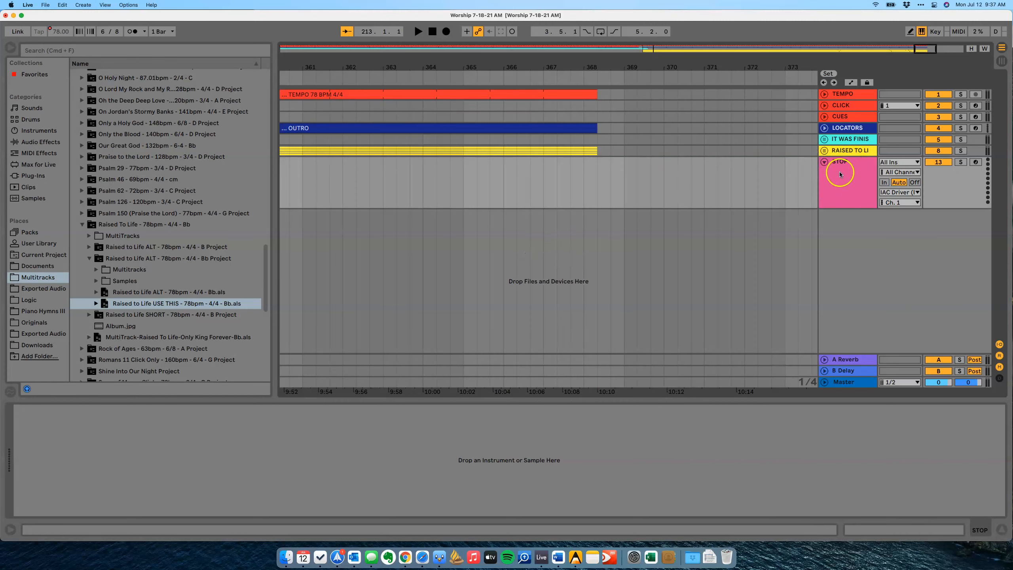
left_click(840, 173)
right_click(840, 174)
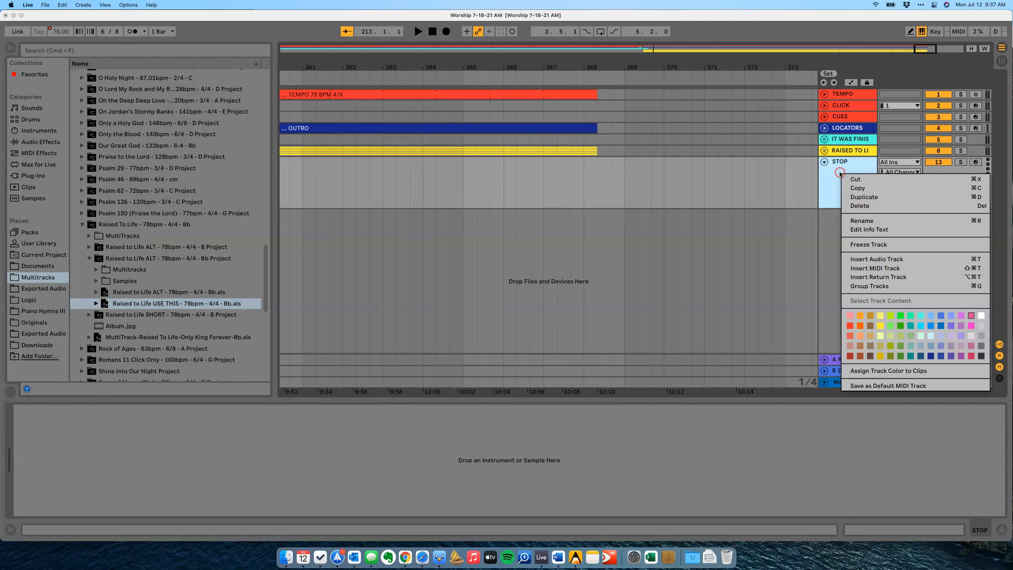
left_click(900, 316)
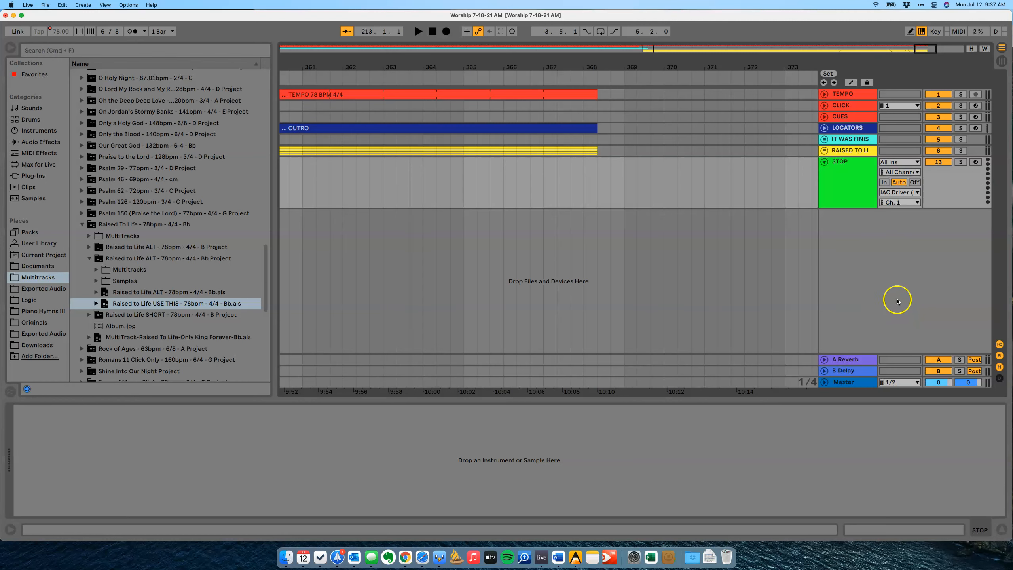
left_click(907, 193)
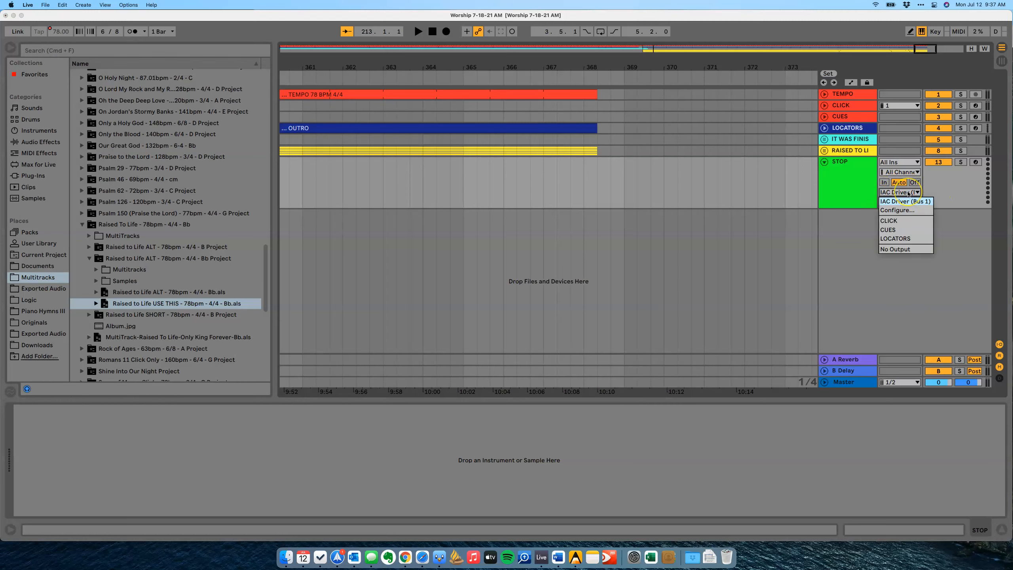
left_click(851, 192)
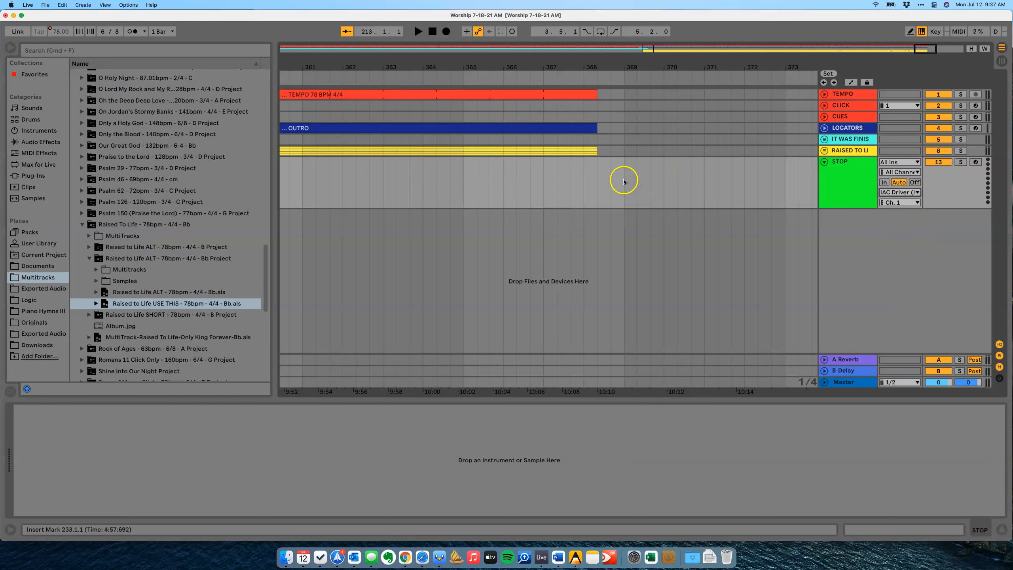
Create a one-bar MIDI clip on the STOP track from bar 369 to bar 370.
left_click(646, 184)
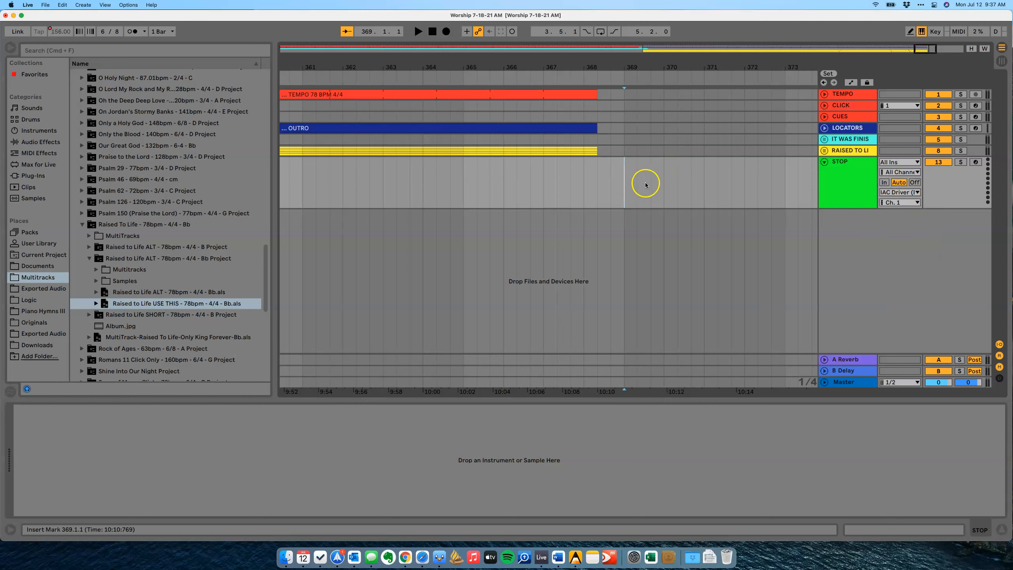
left_click(664, 188, "shift")
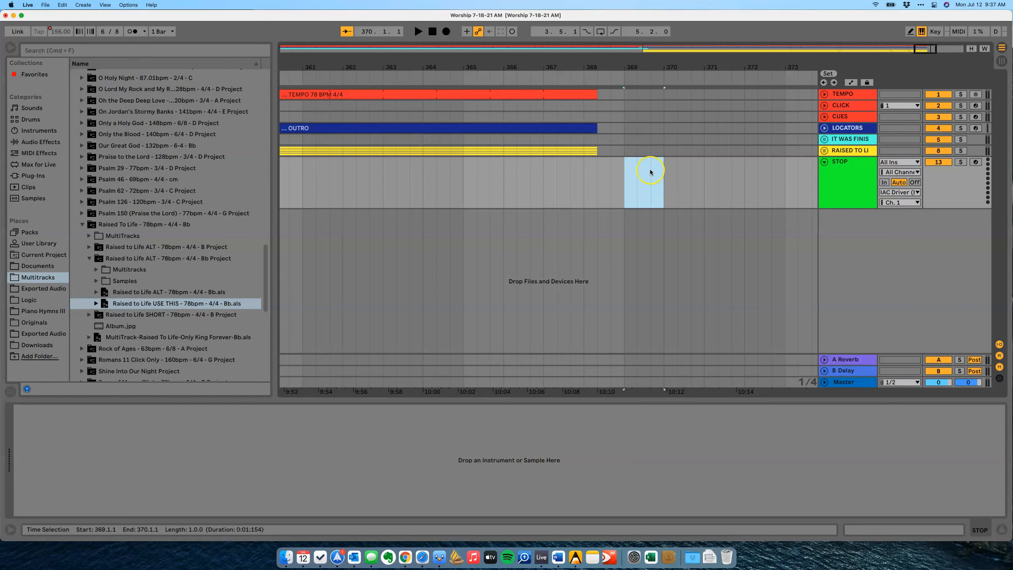
double_click(650, 172)
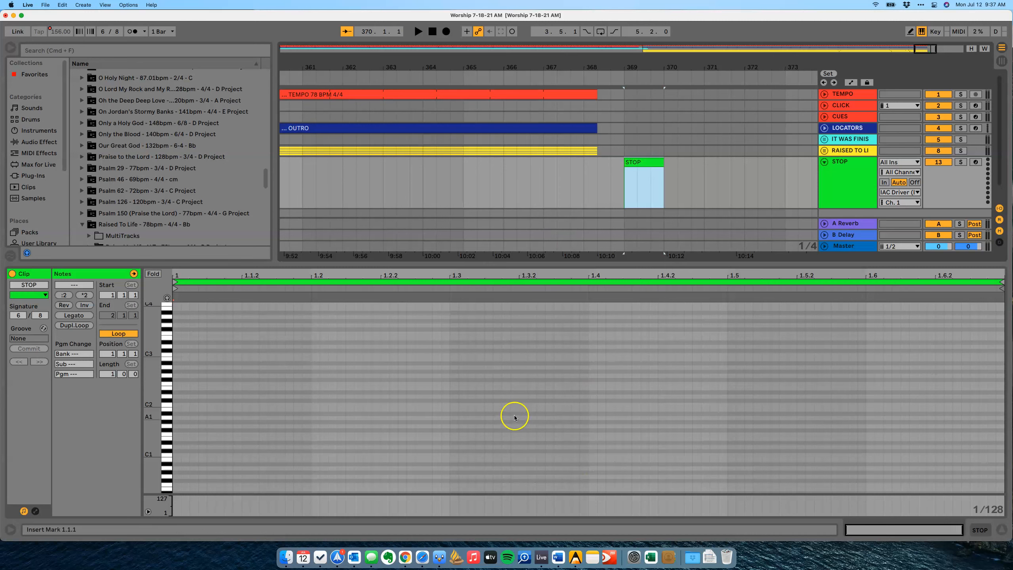
Set the STOP clip's note grid to 1 Bar, add a full-length A#1 note and hide the clip view.
left_click(549, 416)
right_click(550, 416)
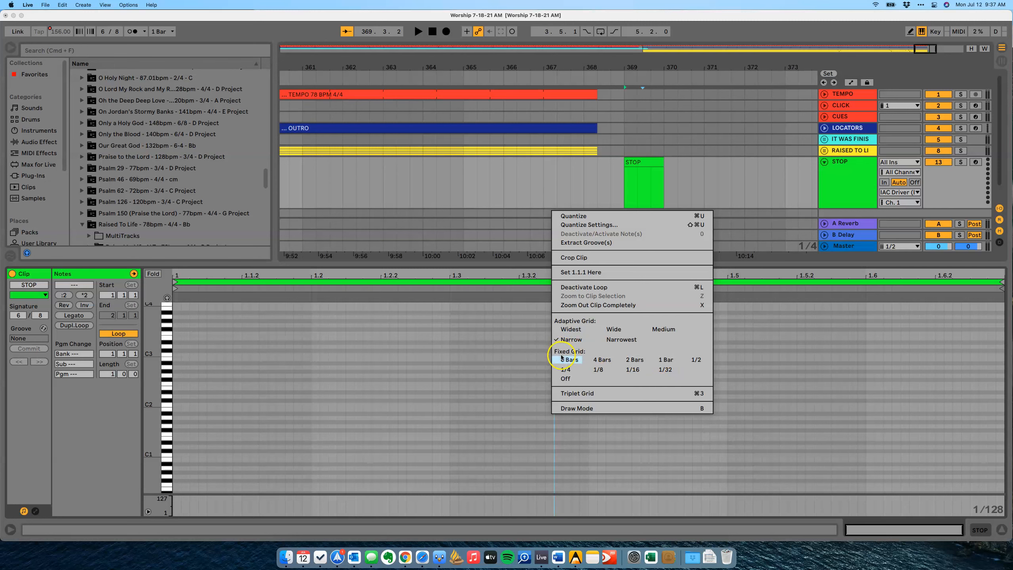
left_click(662, 360)
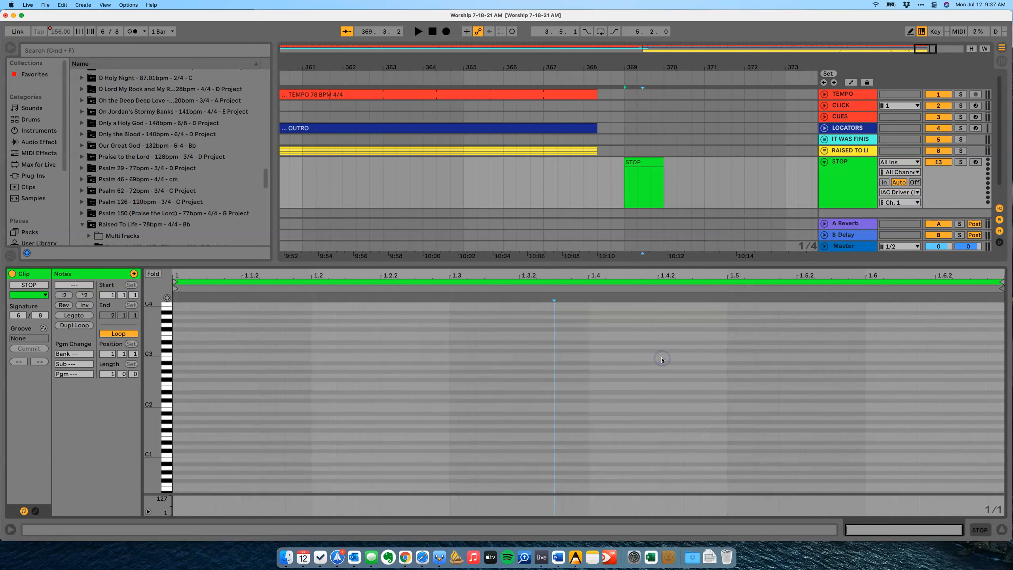
double_click(443, 414)
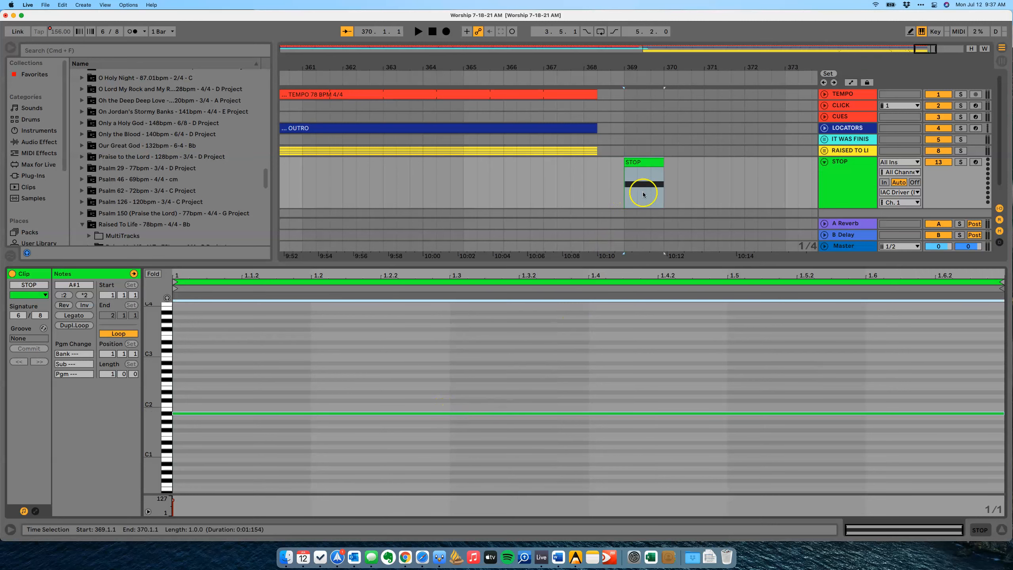
left_click(1002, 530)
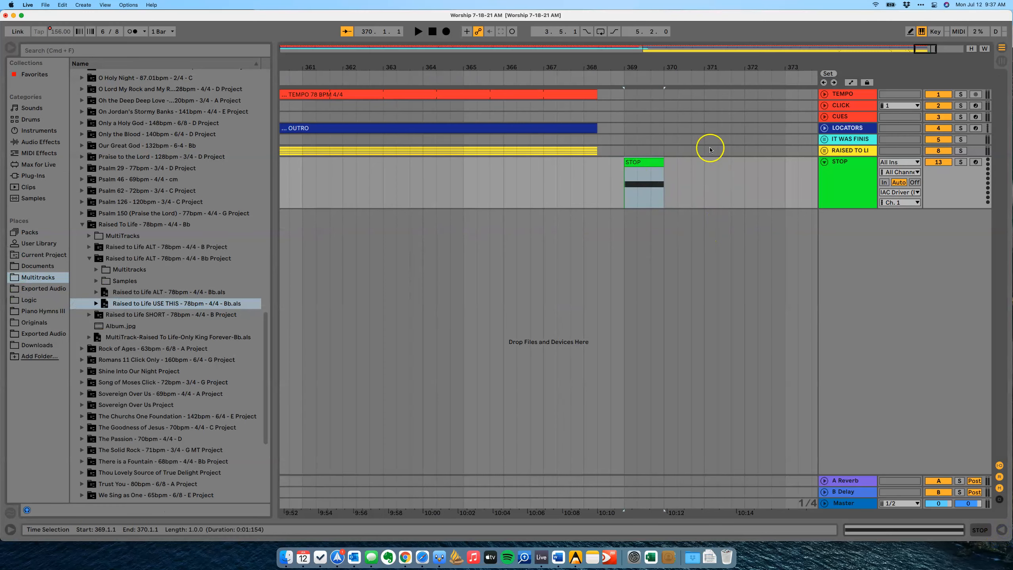
MIDI-map the transport's Stop control to note A#1 by playing through the STOP clip in MIDI mapping mode.
left_click(958, 32)
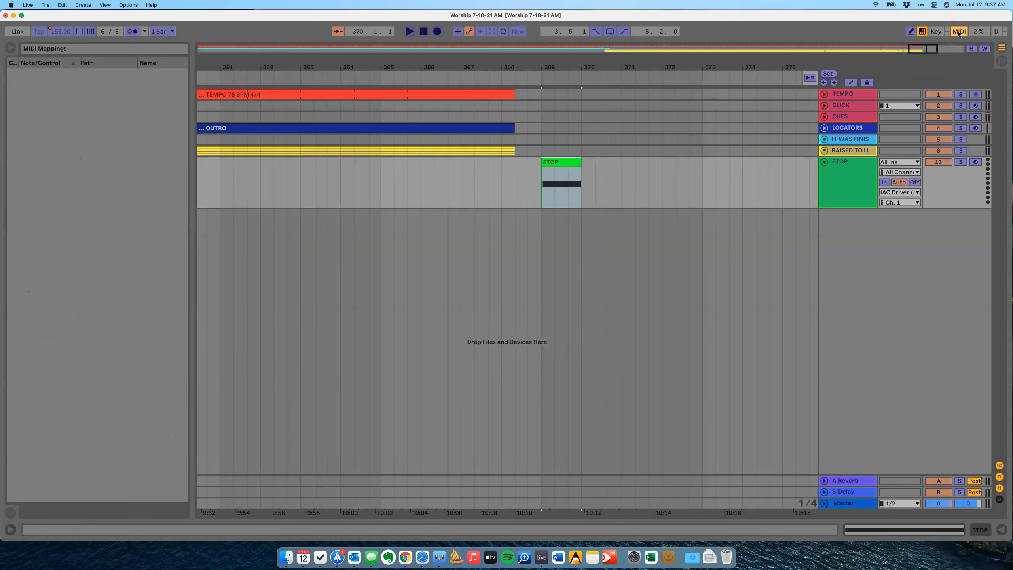
left_click(558, 161)
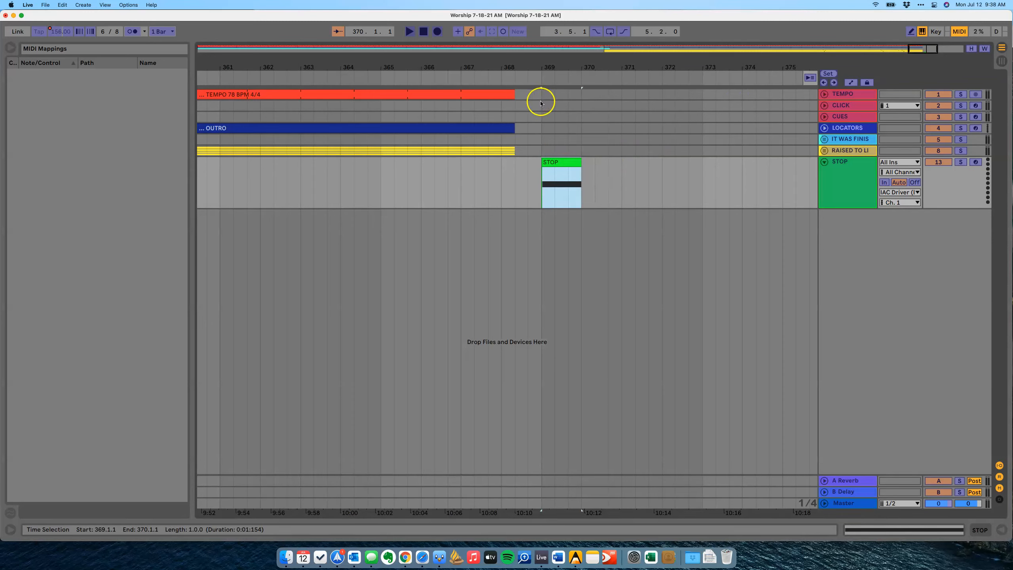
left_click(379, 78)
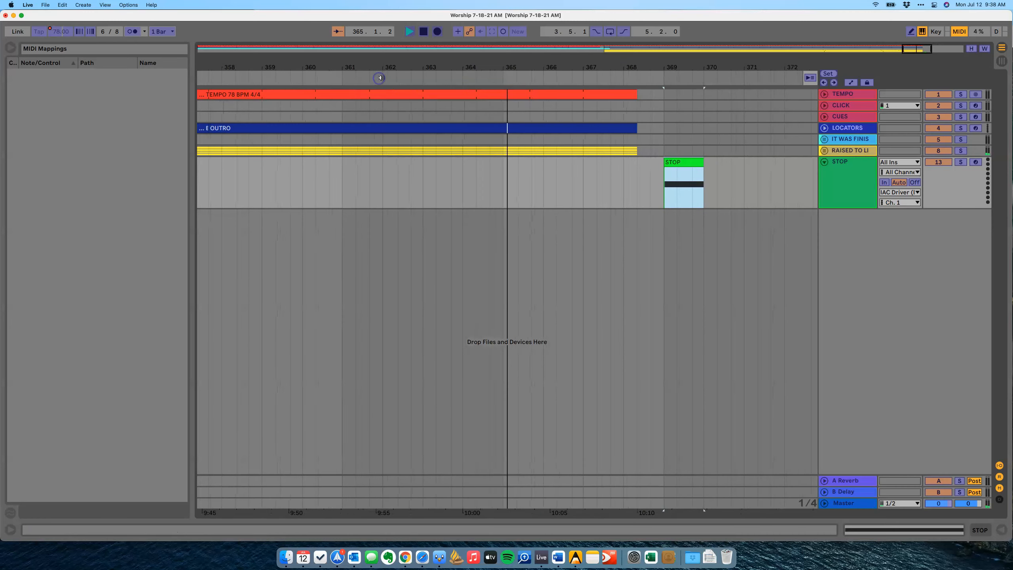
left_click(423, 31)
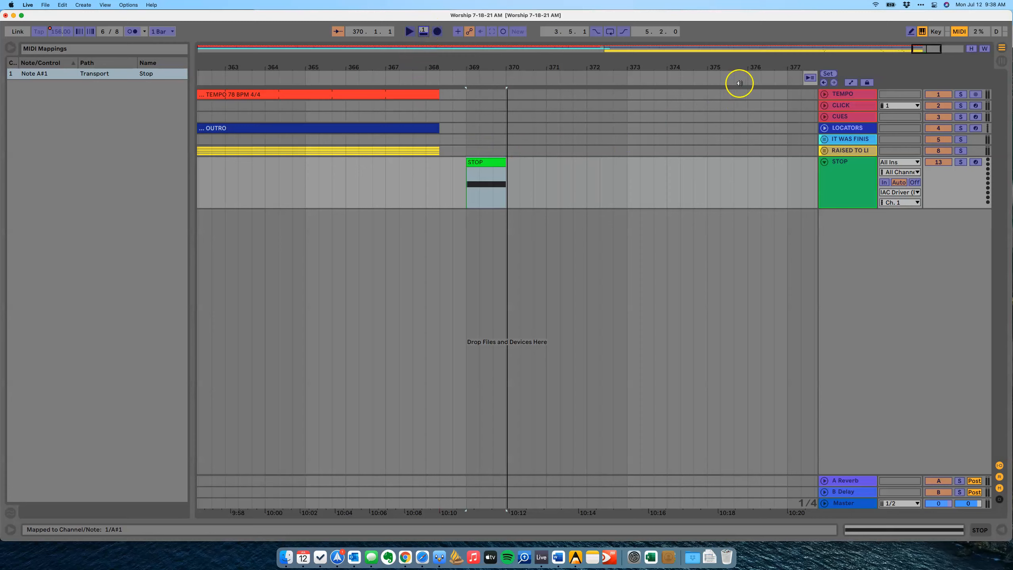
left_click(959, 33)
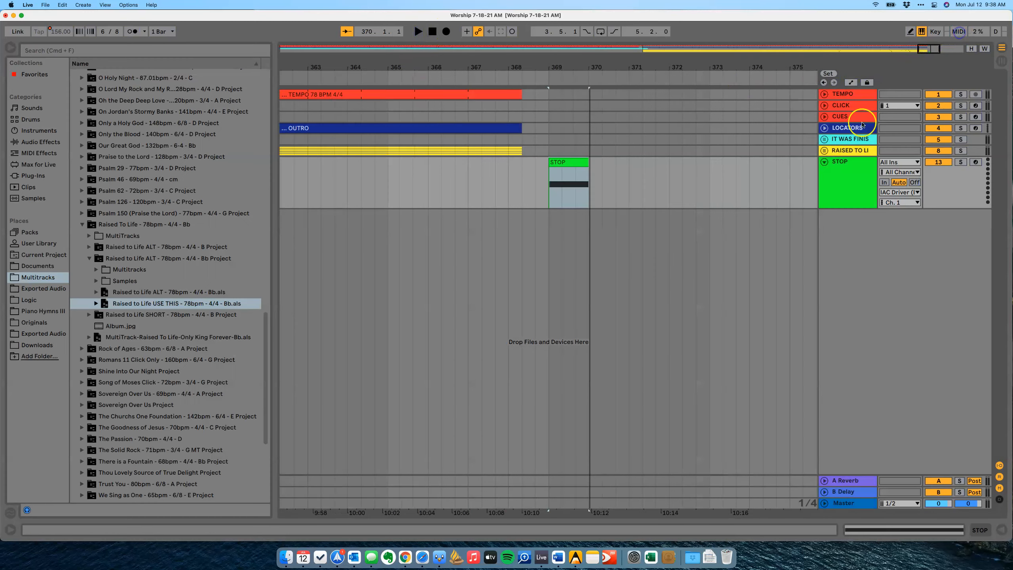
Lower the Guide track's volume in the RAISED TO LIFE group to -14 dB and collapse the track and group again.
left_click(823, 150)
left_click(827, 204)
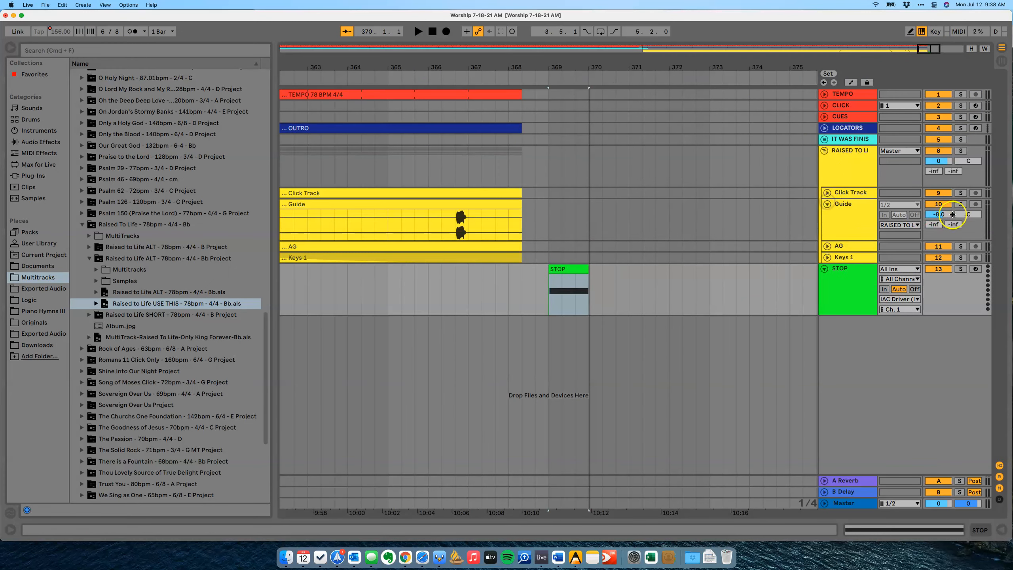
left_click_drag(941, 211, 944, 216)
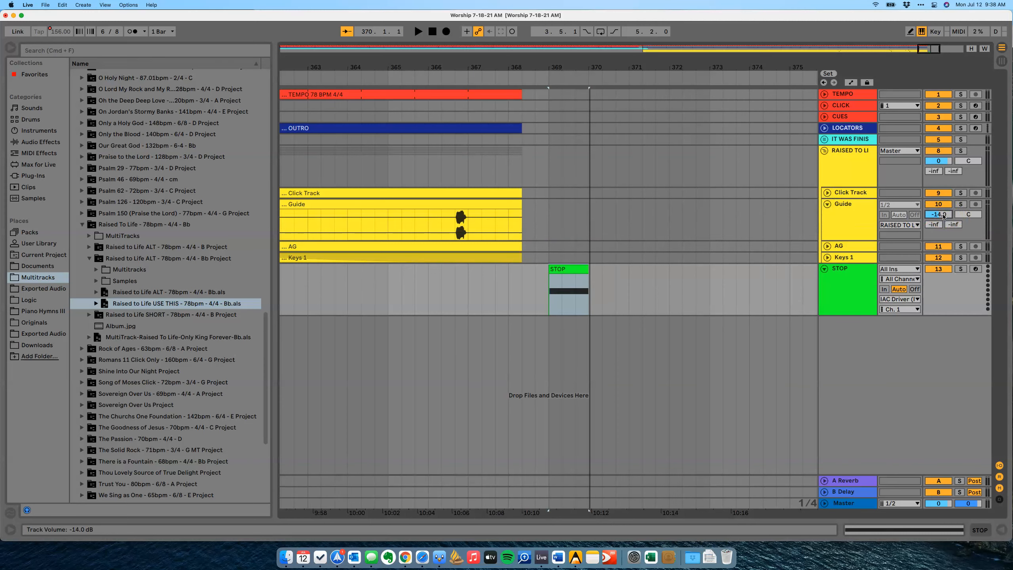
left_click(827, 204)
left_click(823, 151)
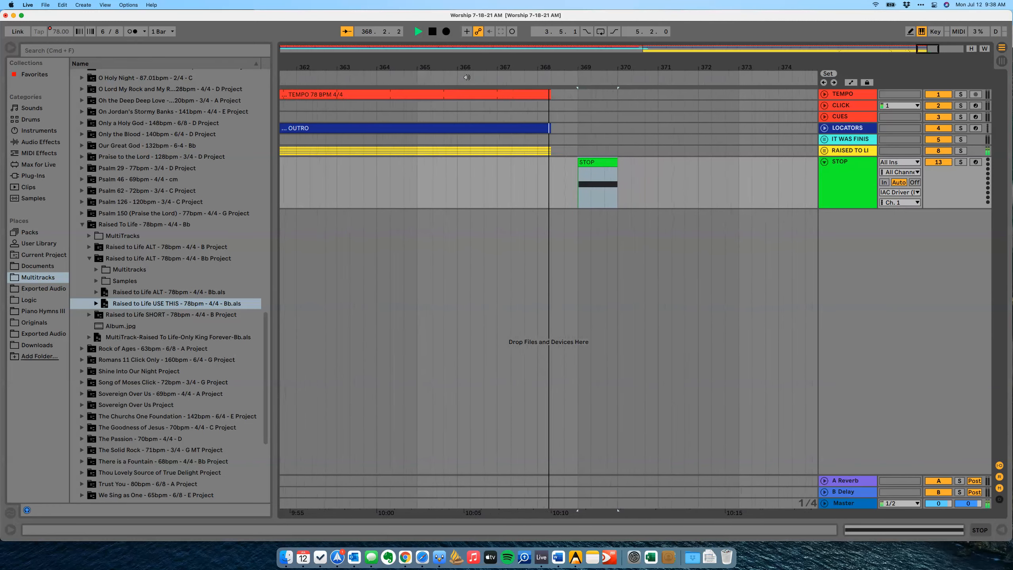
Collapse the STOP track and look over the whole arrangement of both songs.
left_click(573, 197)
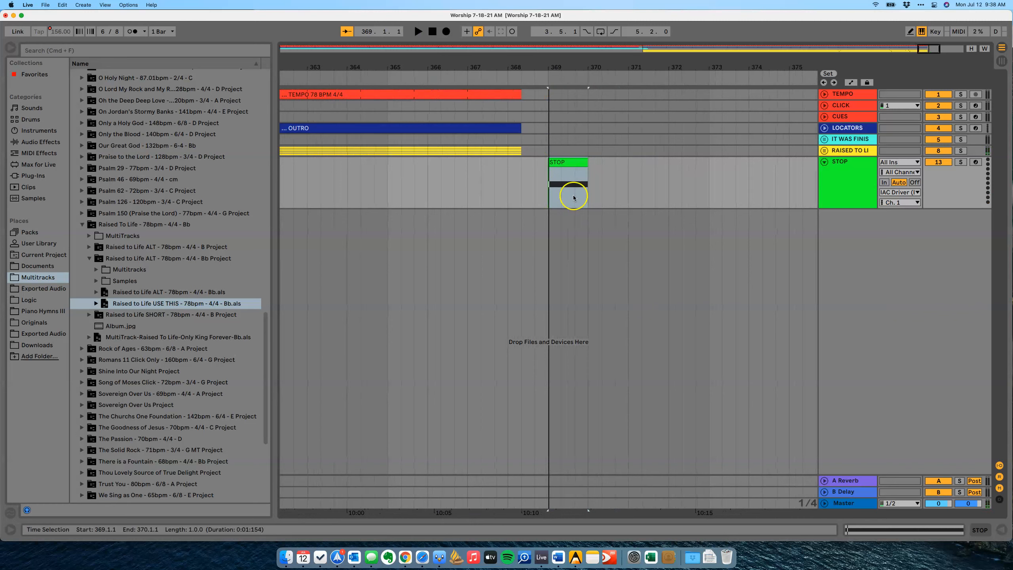
left_click(824, 161)
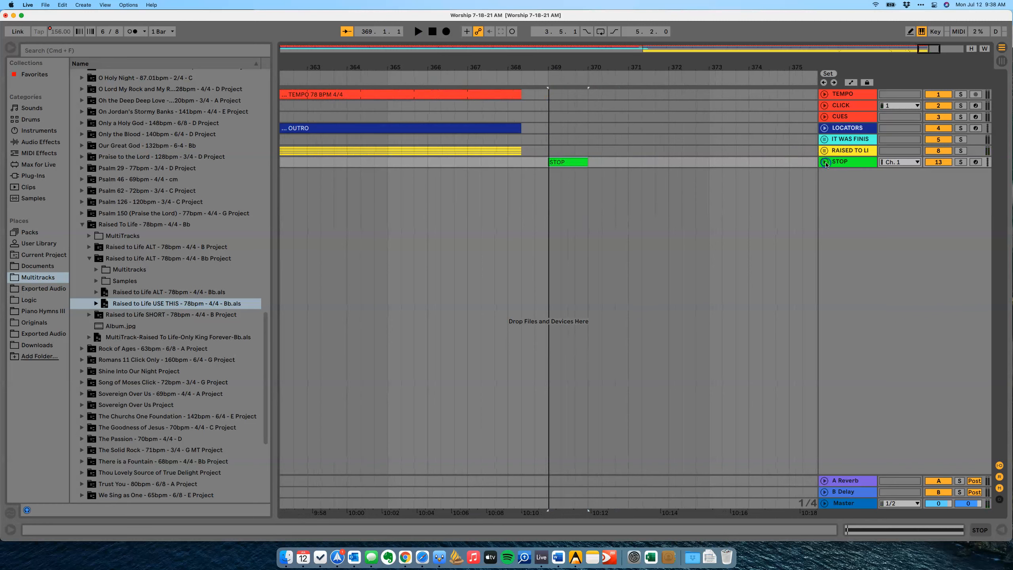
left_click_drag(461, 64, 462, 65)
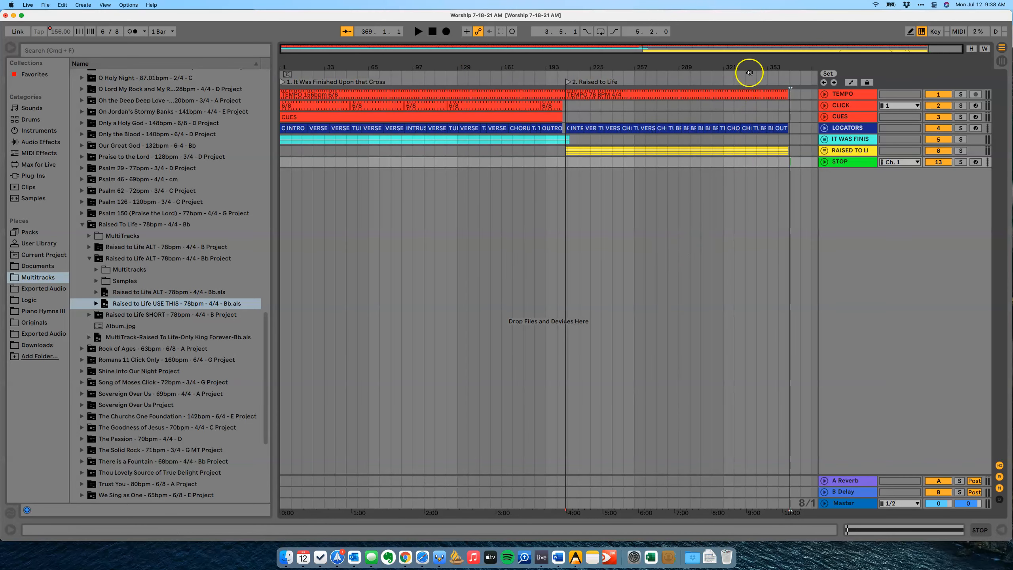
left_click_drag(796, 58, 797, 60)
Switch to the Planning Center service plan in Chrome to check the next song, and return to Ableton Live.
key("ctrl+Up")
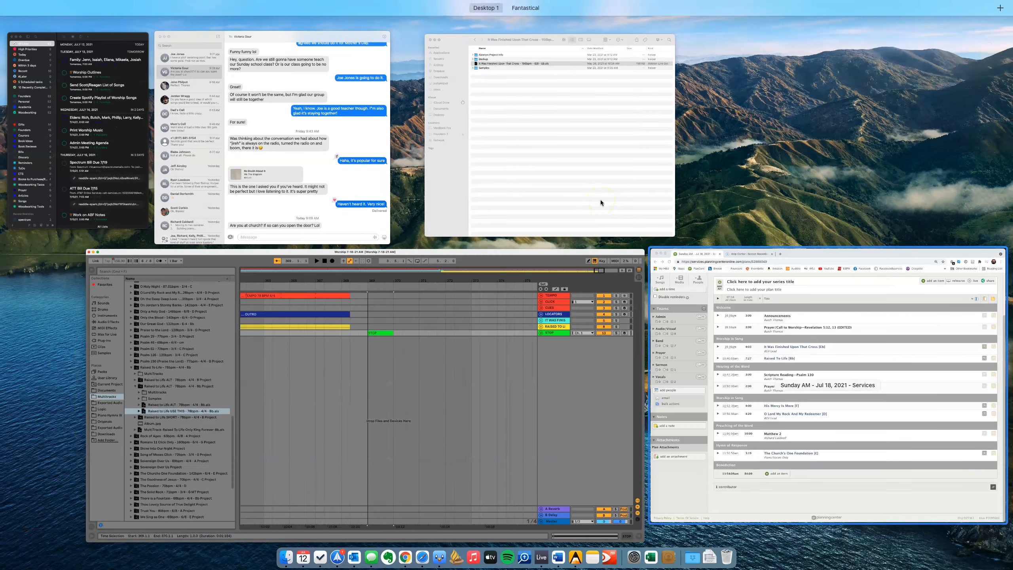
key("Return")
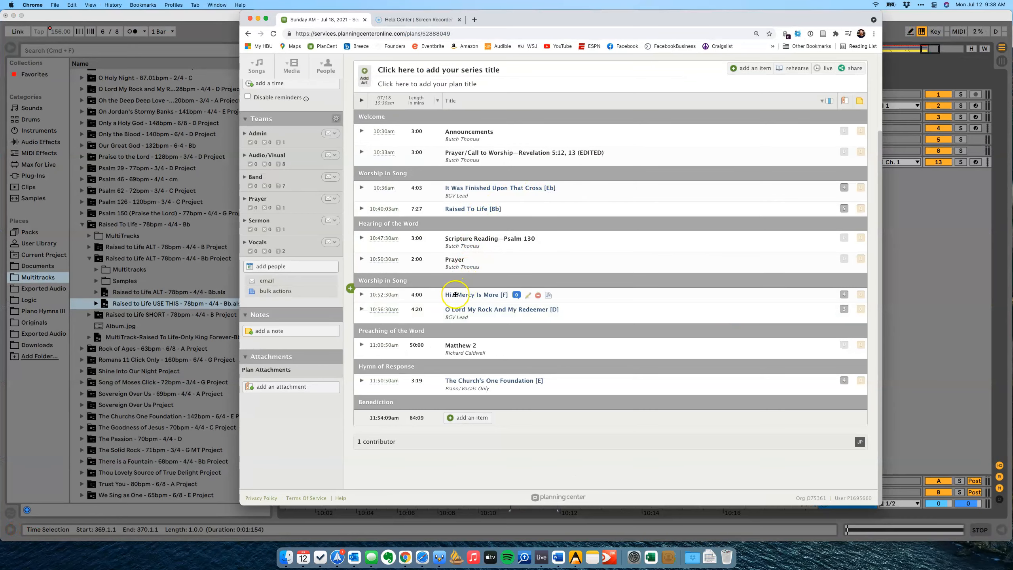
key("ctrl+Up")
left_click(529, 321)
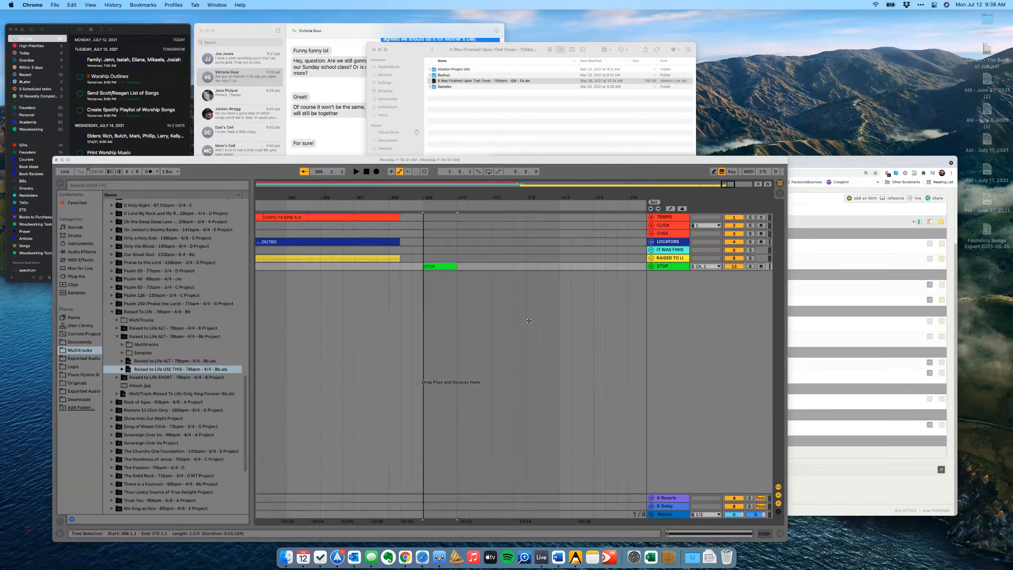
Add a locator at bar 370, right after the STOP clip, and name it 3. His Mercy is More.
right_click(557, 76)
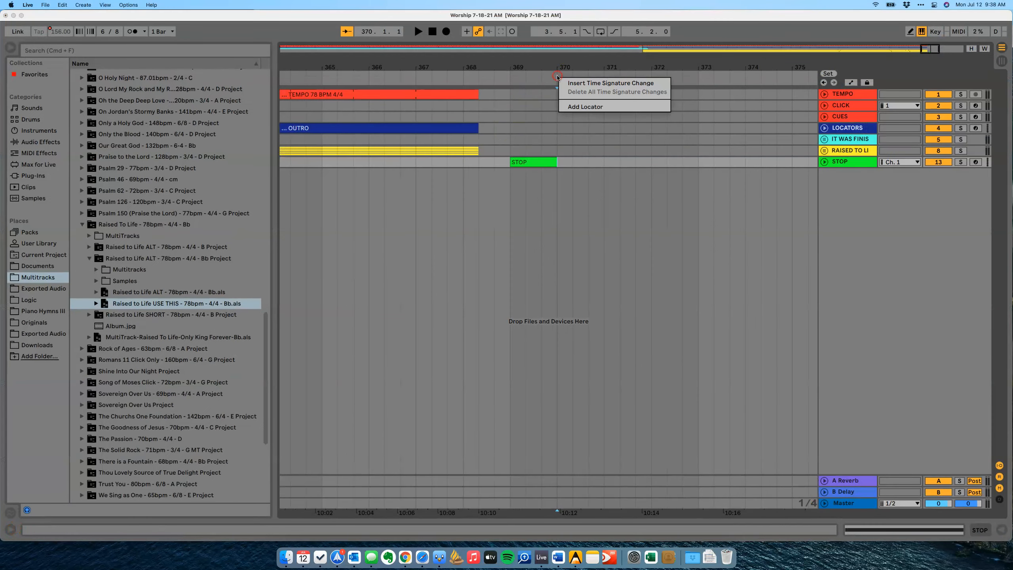
left_click(570, 105)
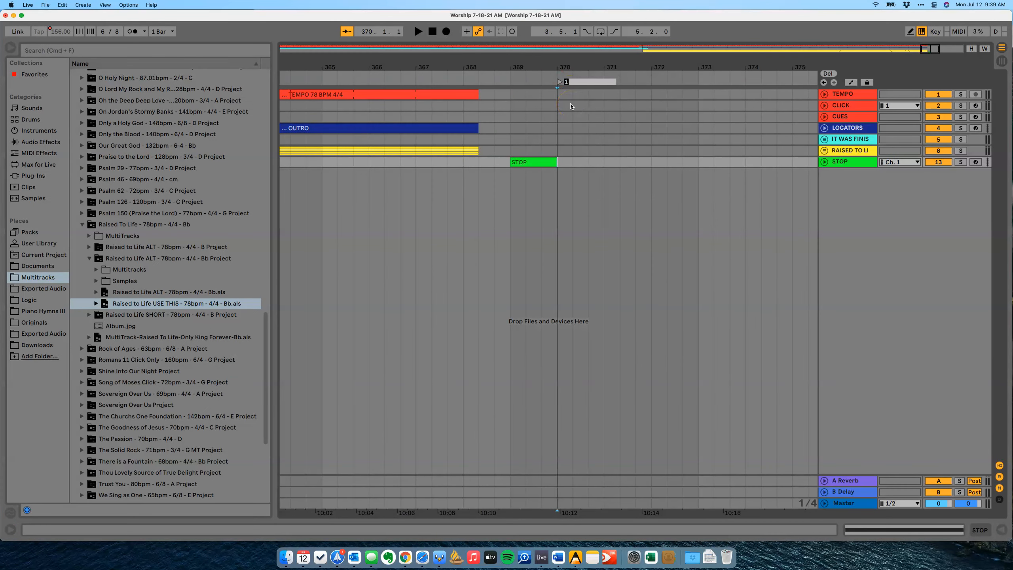
key("BackSpace")
type("3. His Mercy is More")
key("Return")
Key-map the 3. His Mercy is More locator to the 3 key and leave key mapping mode.
left_click(935, 31)
left_click(477, 82)
key("3")
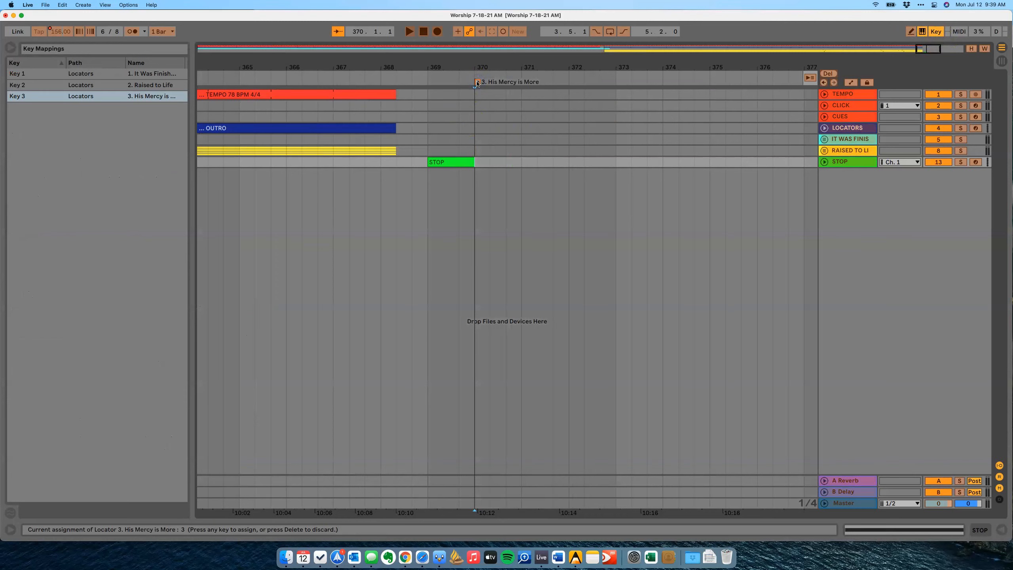
left_click(935, 31)
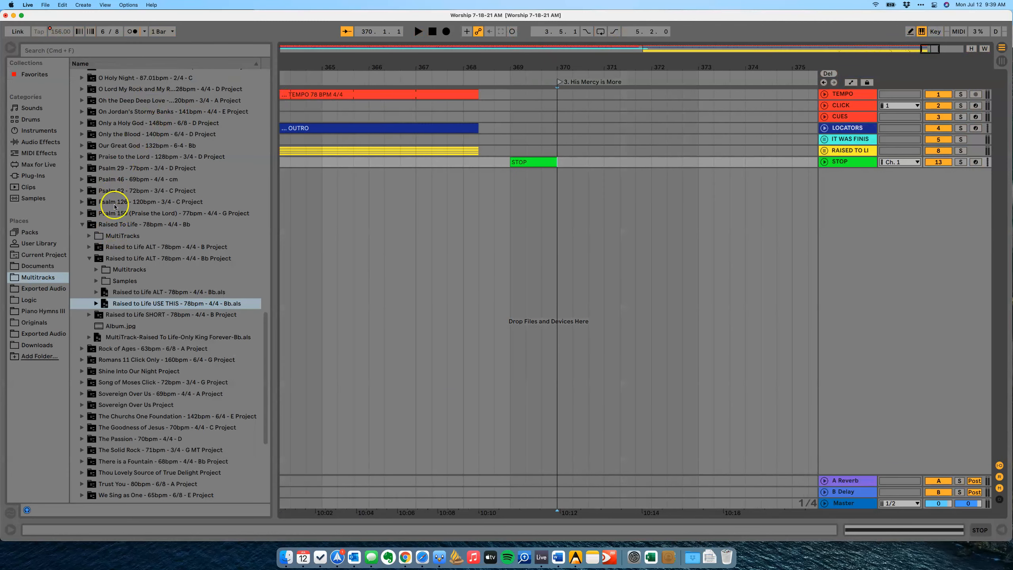
Import His Mercy is More - 122bpm - 3/4 - G.als from its project folder as new tracks below the STOP track.
double_click(399, 67)
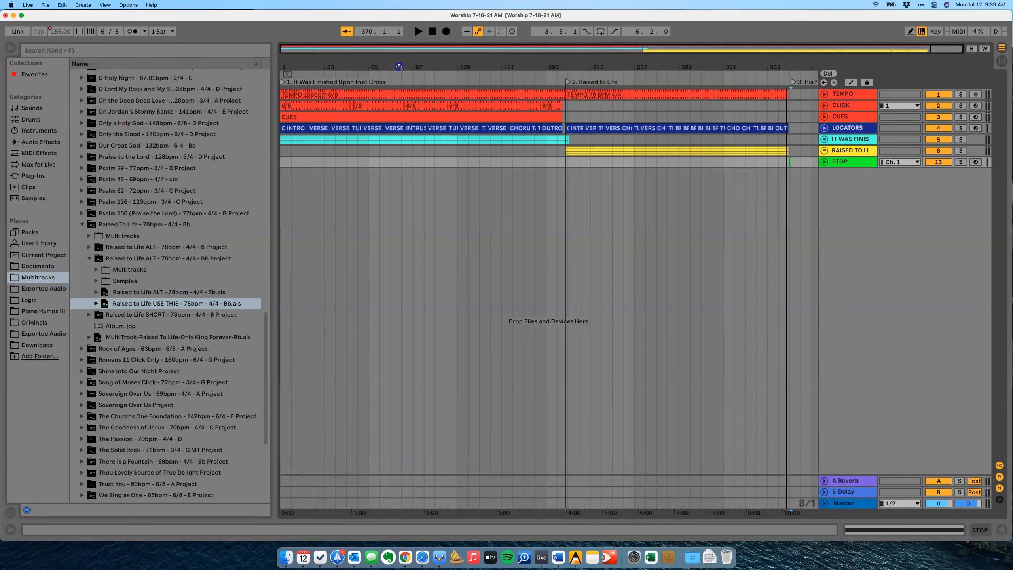
scroll(169, 201, "up", 15)
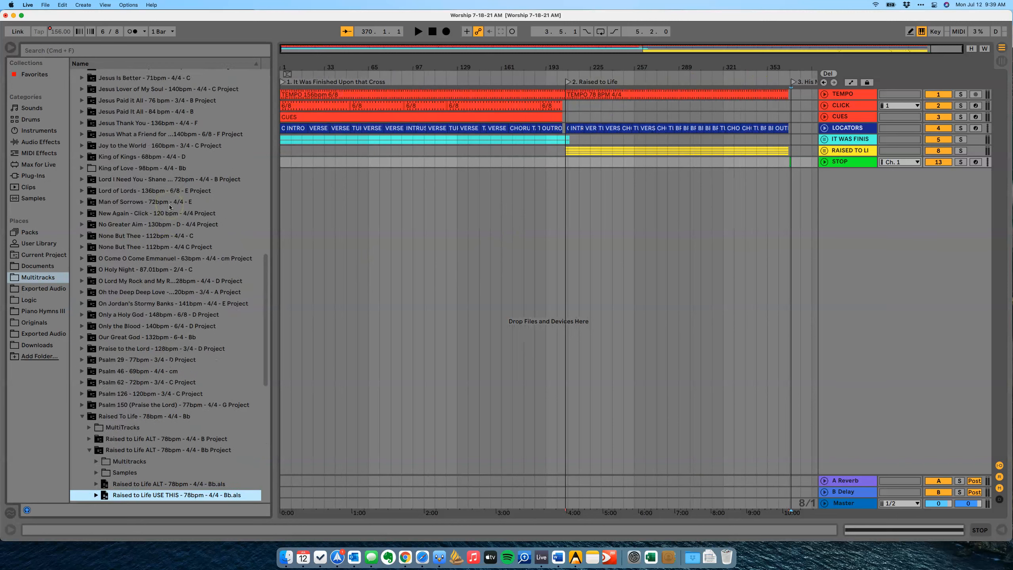
scroll(169, 204, "up", 6)
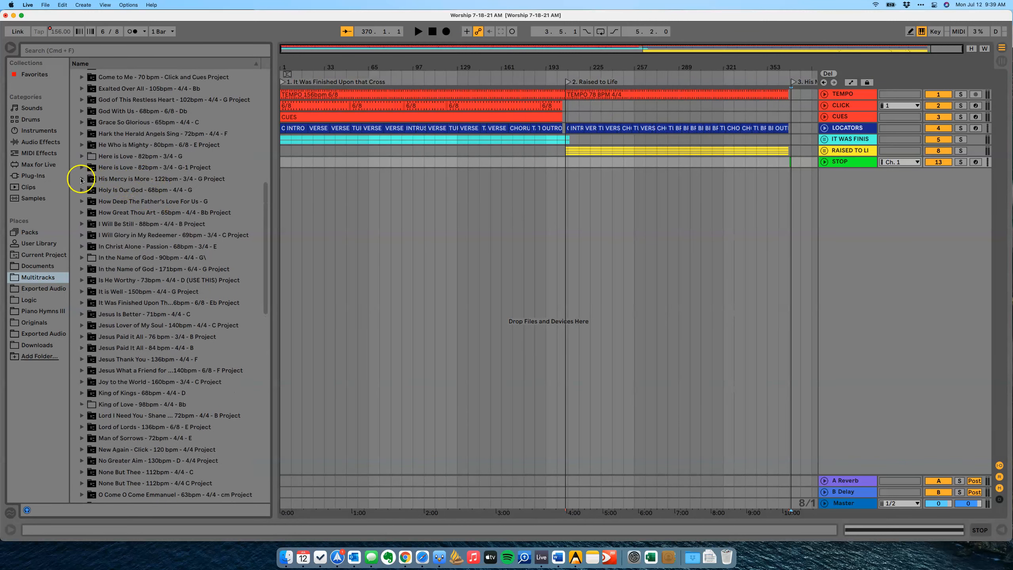
left_click(81, 179)
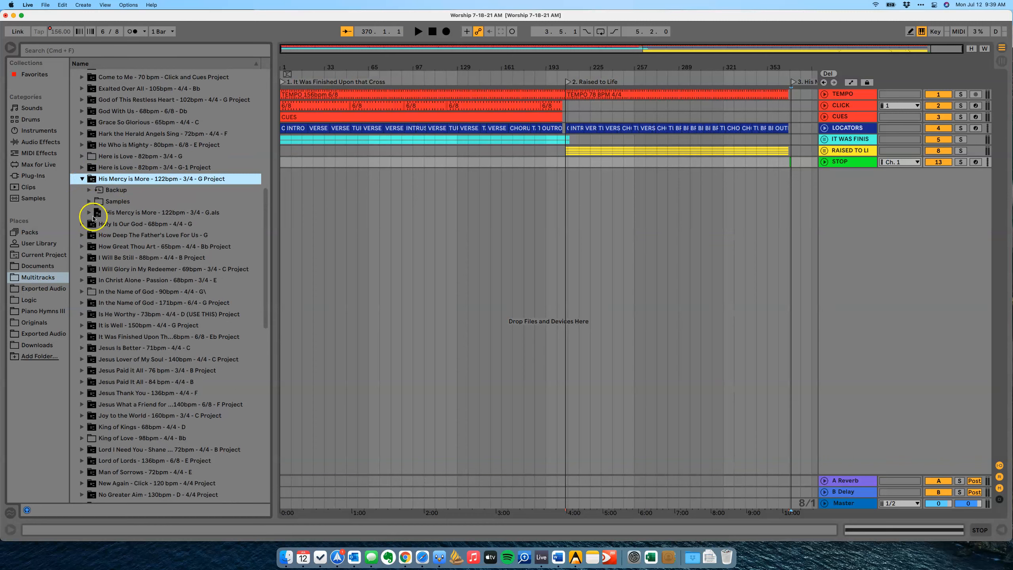
left_click(97, 214)
left_click_drag(97, 210, 323, 262)
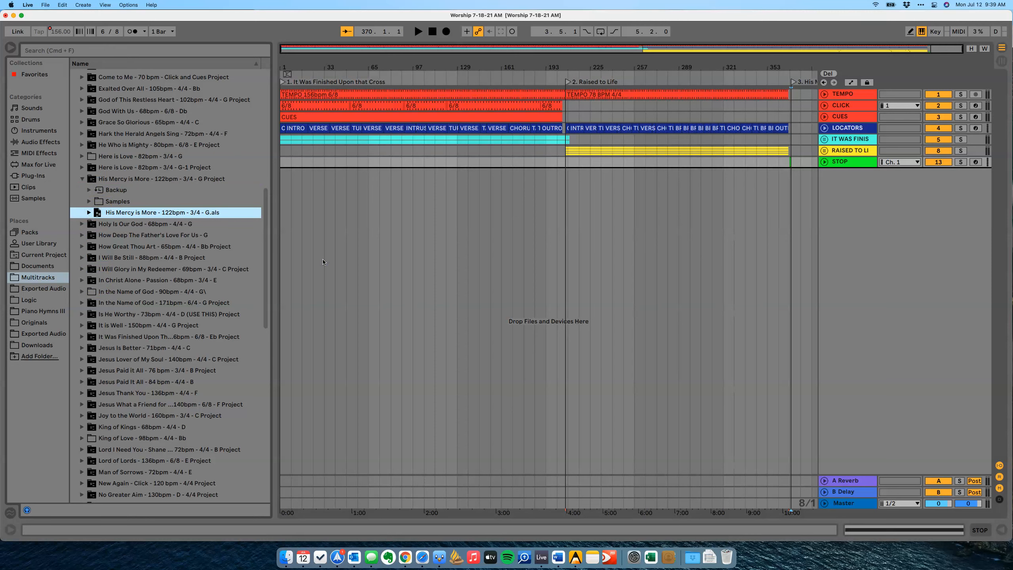
left_click_drag(323, 262, 323, 262)
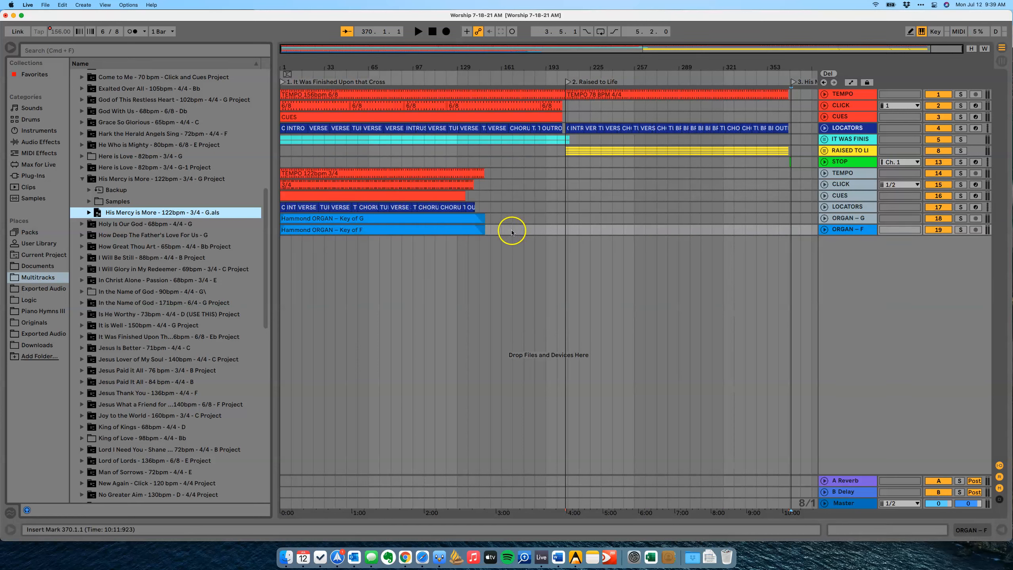
Move all imported His Mercy is More clips to the 3. His Mercy is More locator at bar 370 on their own tracks.
left_click(523, 230)
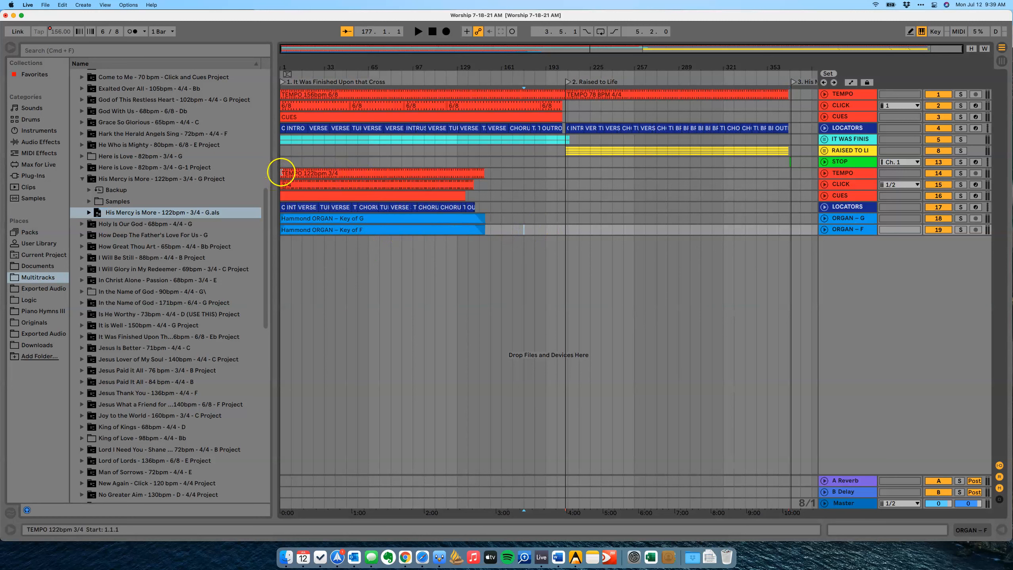
left_click_drag(523, 230, 255, 173)
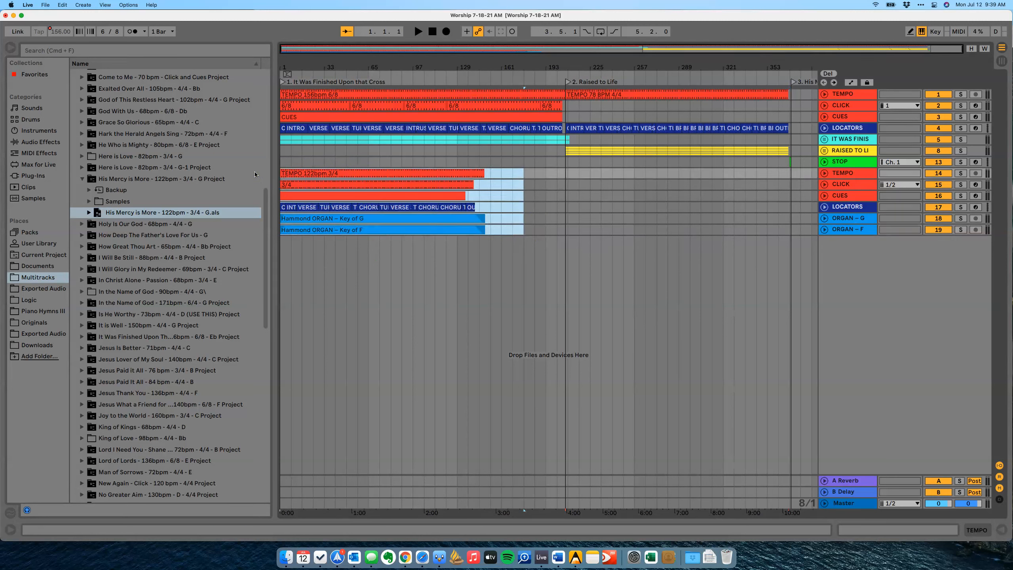
key("Delete")
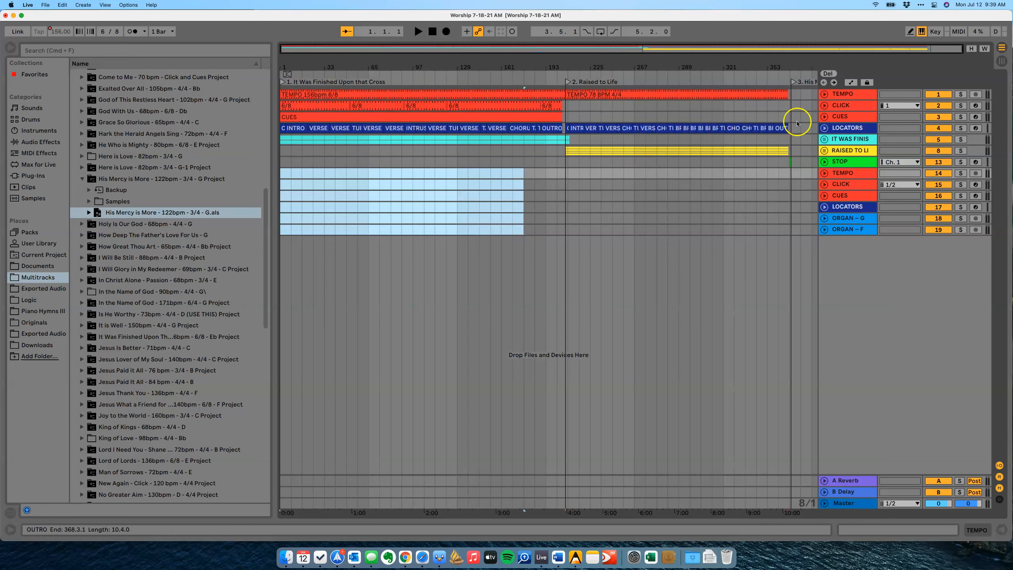
left_click(798, 85)
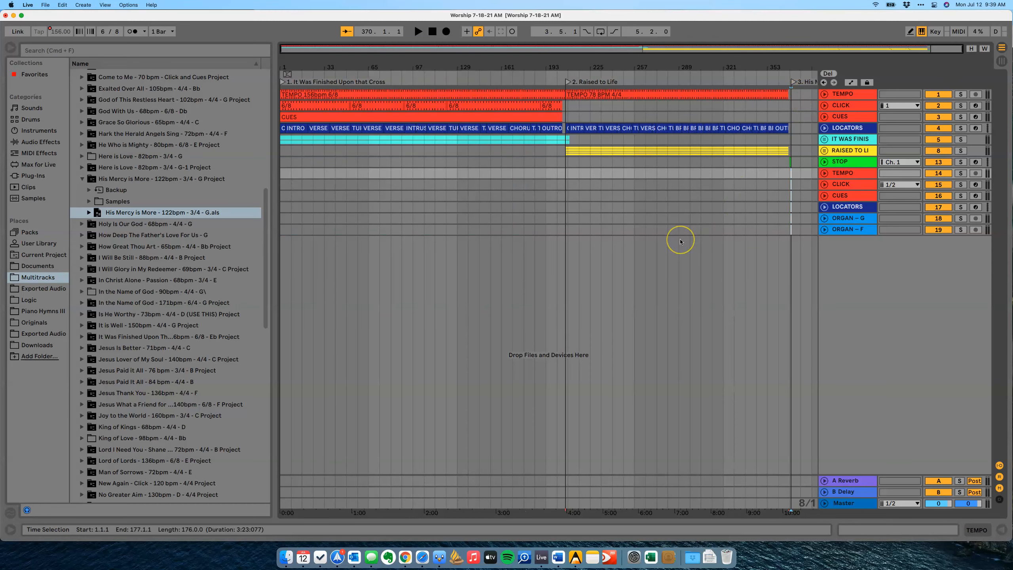
key("super+v")
scroll(680, 242, "right", 8)
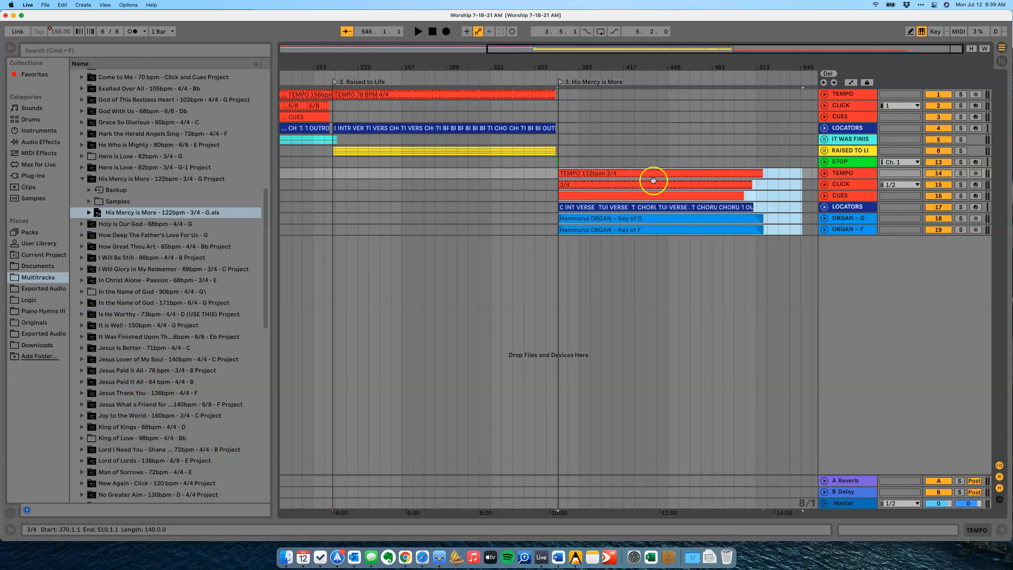
Move the TEMPO 122bpm 3/4 clip to the shared TEMPO track at bar 370.
left_click(626, 173)
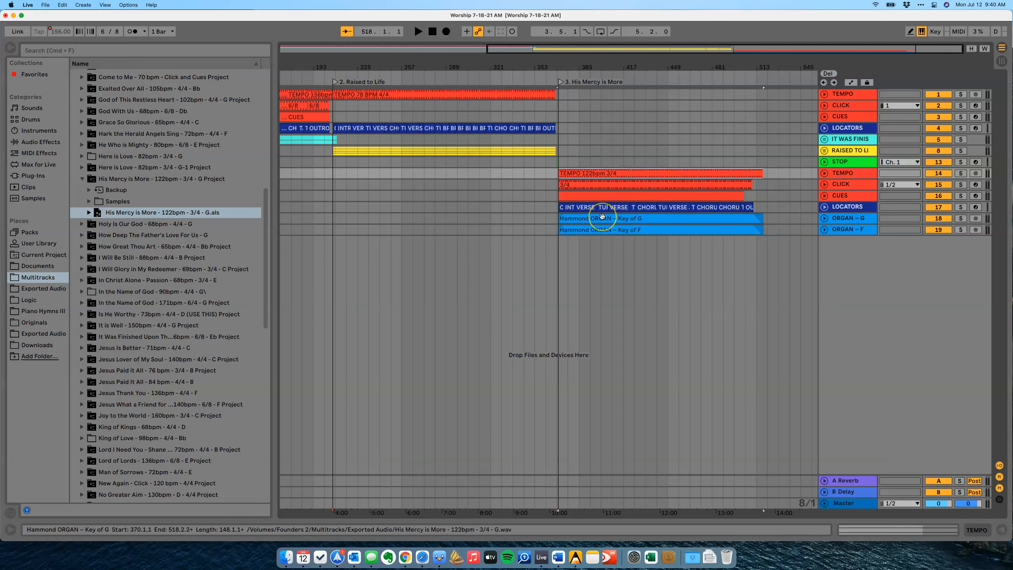
key("Delete")
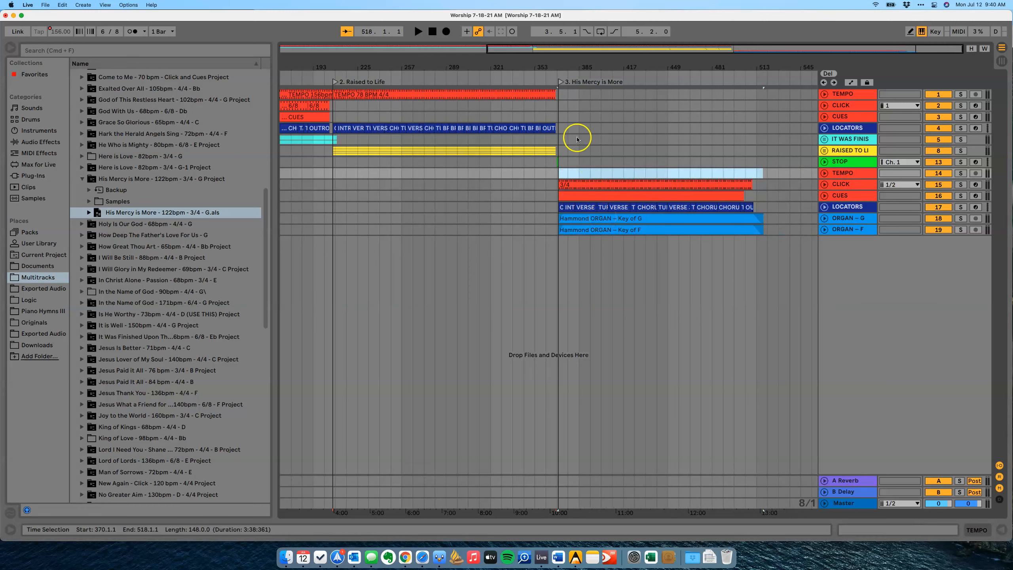
left_click(567, 98)
key("super+v")
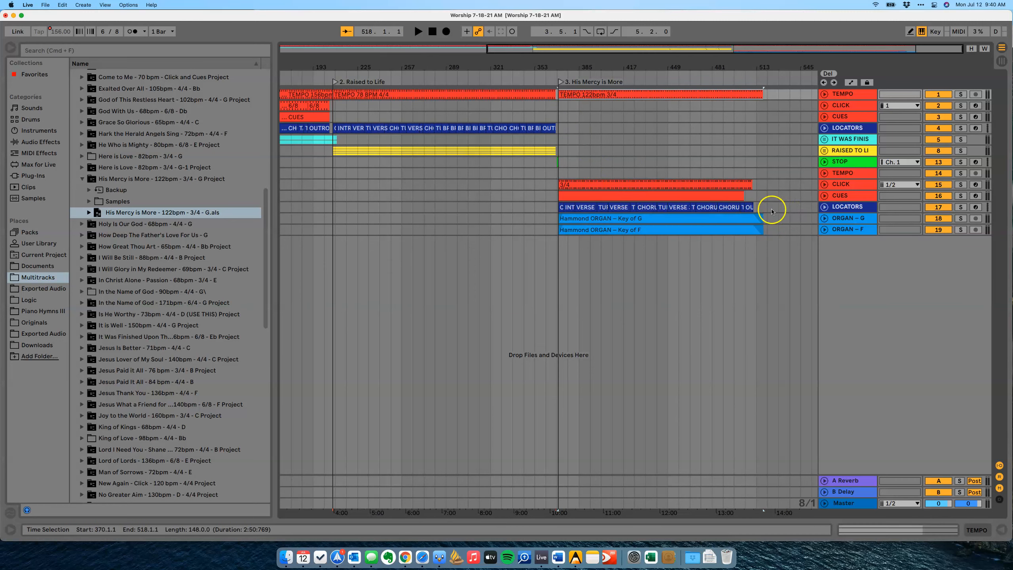
Cut the His Mercy is More clips from the imported CUES and LOCATORS tracks.
left_click(768, 208)
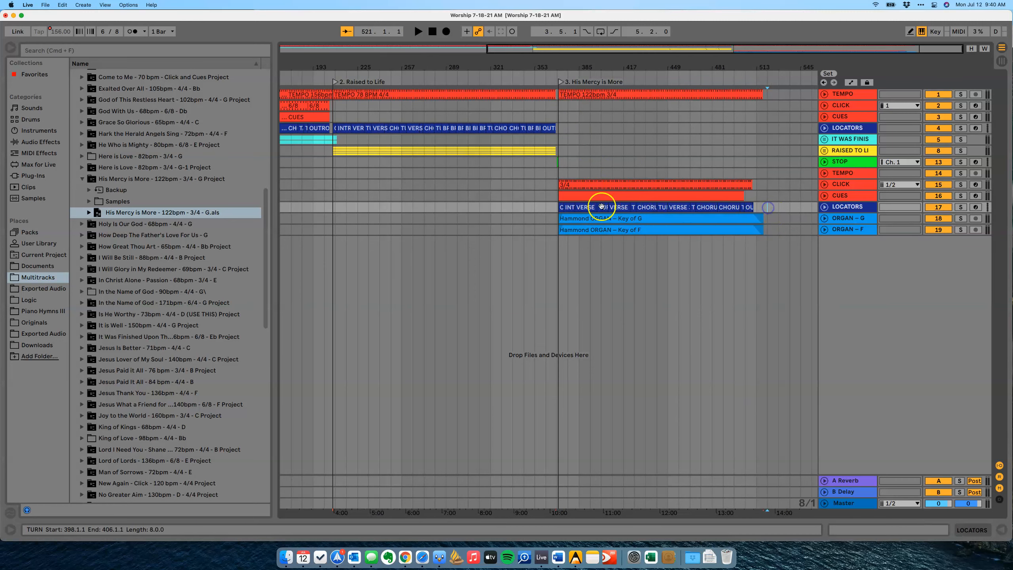
left_click(559, 196, "shift")
key("Delete")
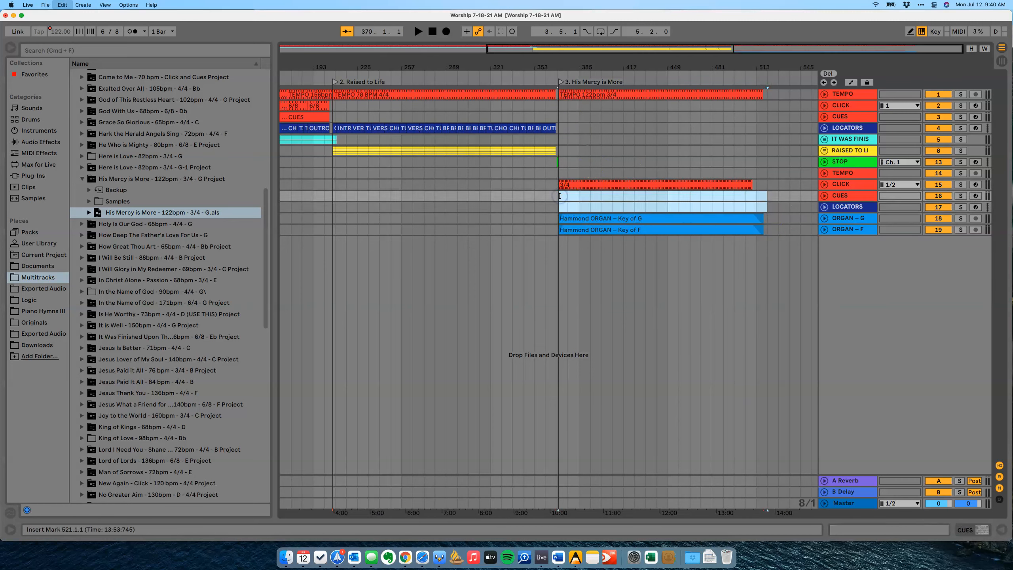
left_click(568, 129)
key("super+v")
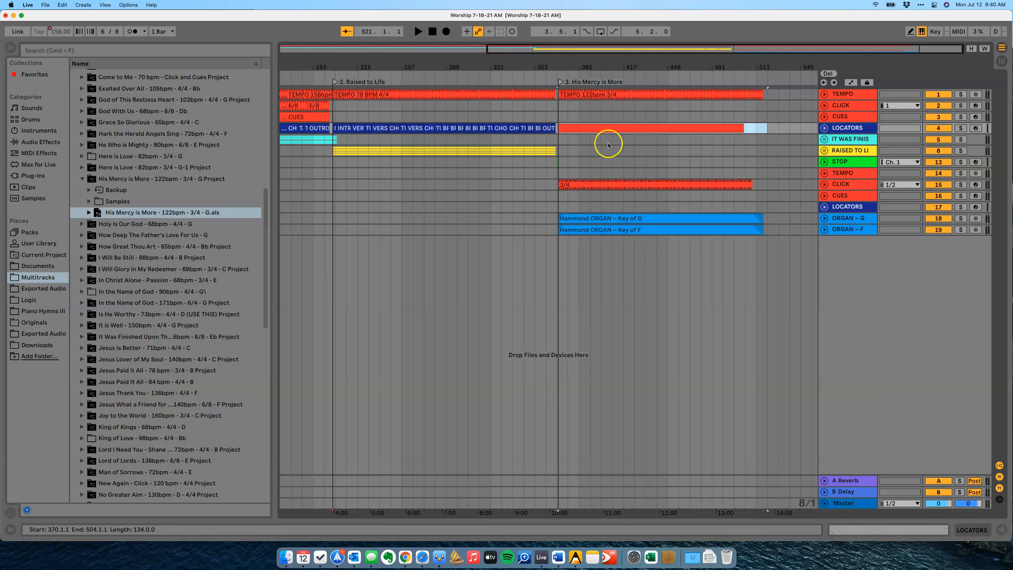
key("super+z")
Paste the cut cue and section clips into the shared CUES and LOCATORS tracks at bar 370.
left_click(568, 118)
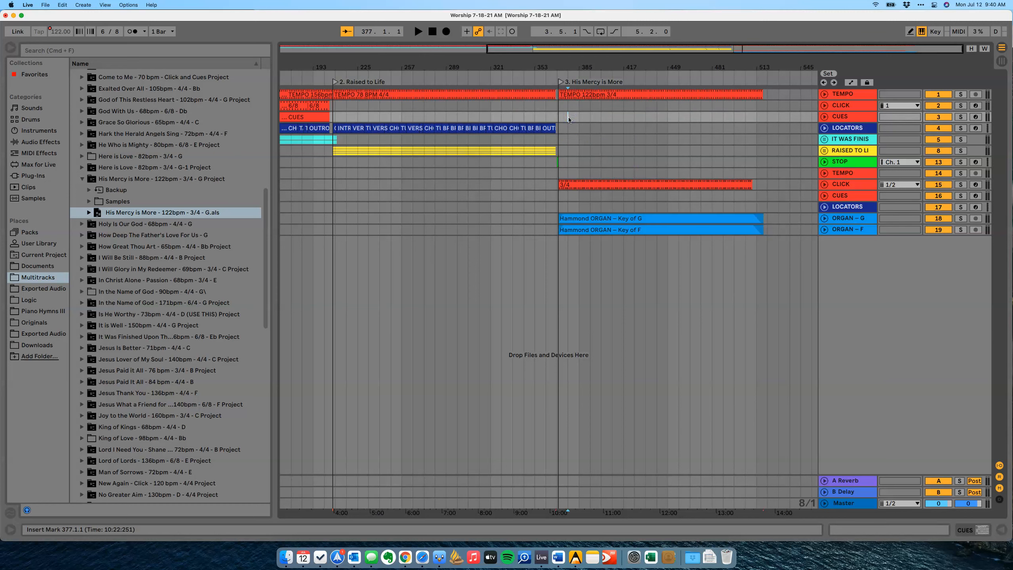
key("super+v")
left_click(590, 146)
left_click(657, 196)
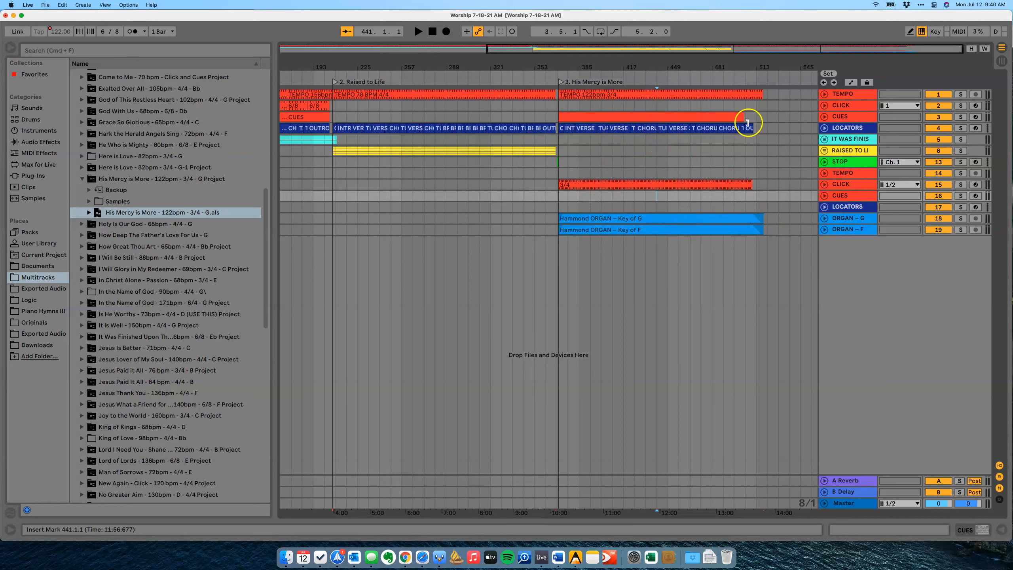
Delete the emptied imported TEMPO, CUES and LOCATORS tracks together with the unneeded ORGAN – G track.
left_click(838, 207)
left_click(839, 199)
left_click(846, 174)
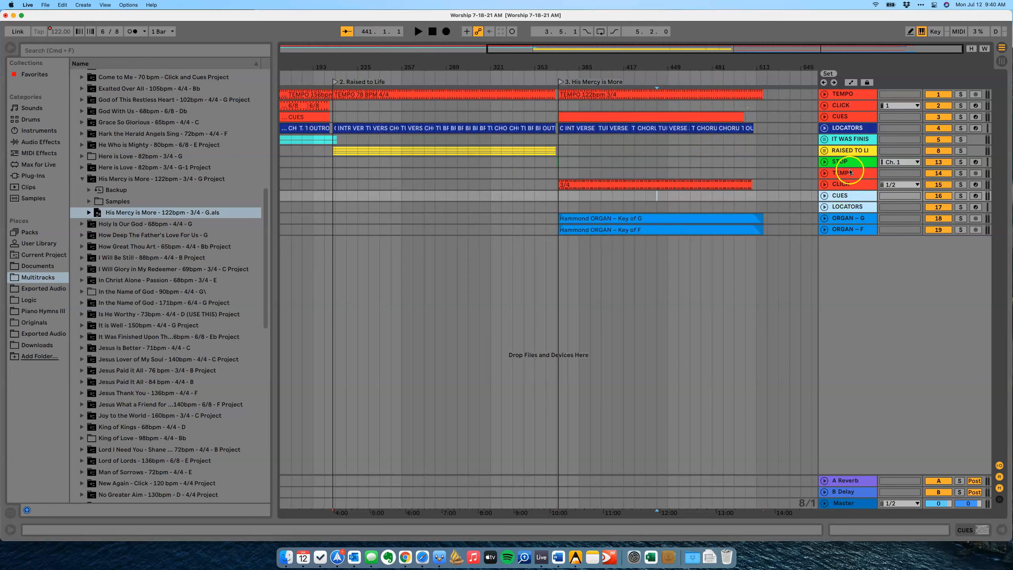
left_click(843, 195)
left_click(843, 207, "shift")
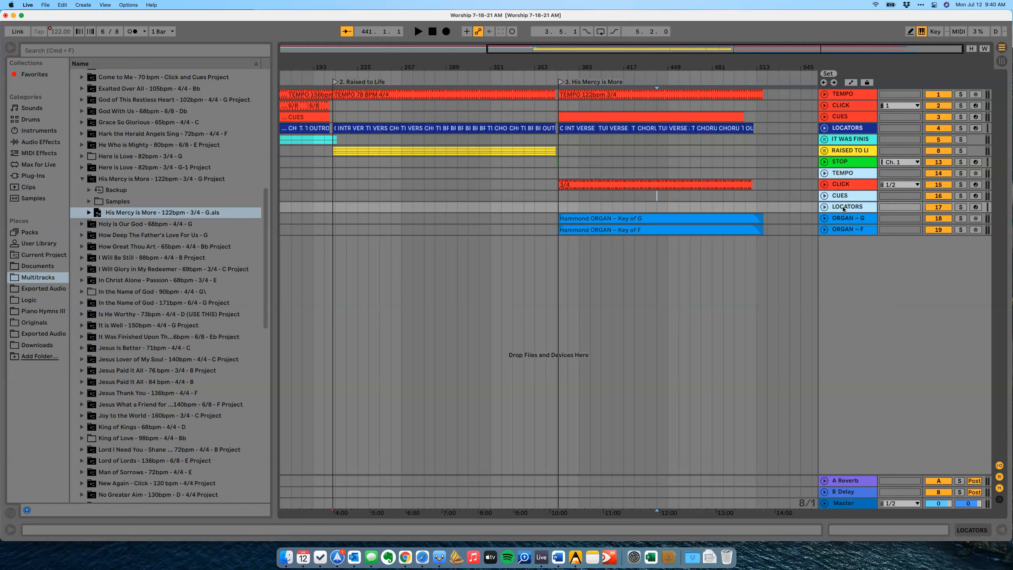
key("Delete")
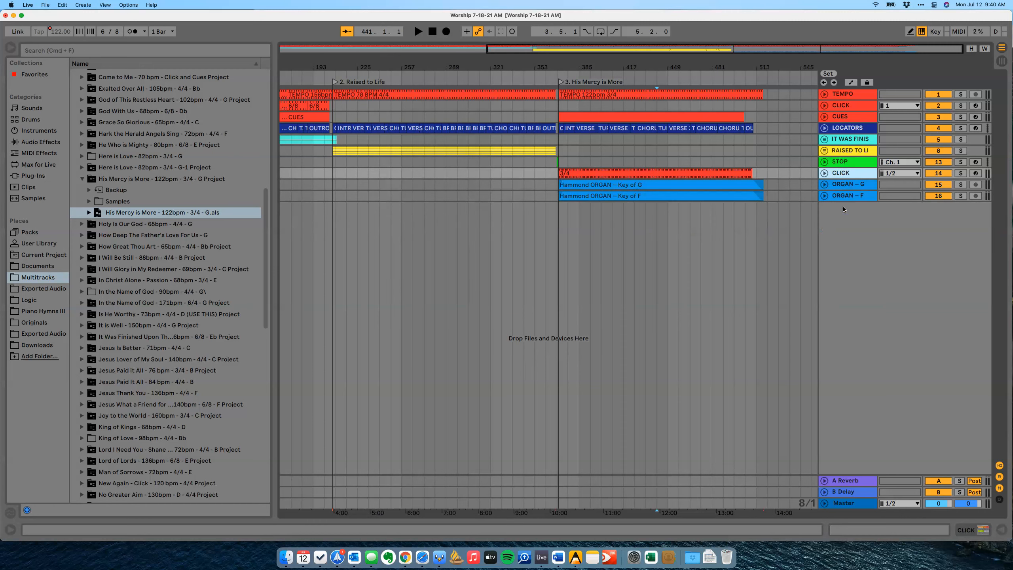
left_click(867, 187)
key("Delete")
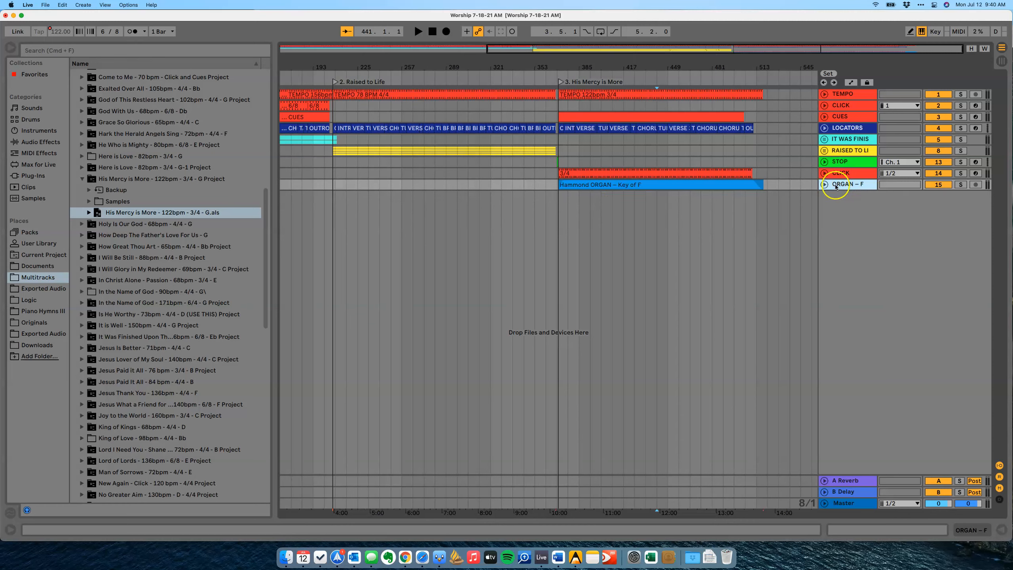
Colour the imported CLICK track blue to match ORGAN – F and assign the track colour to its clips.
left_click(846, 174)
right_click(846, 174)
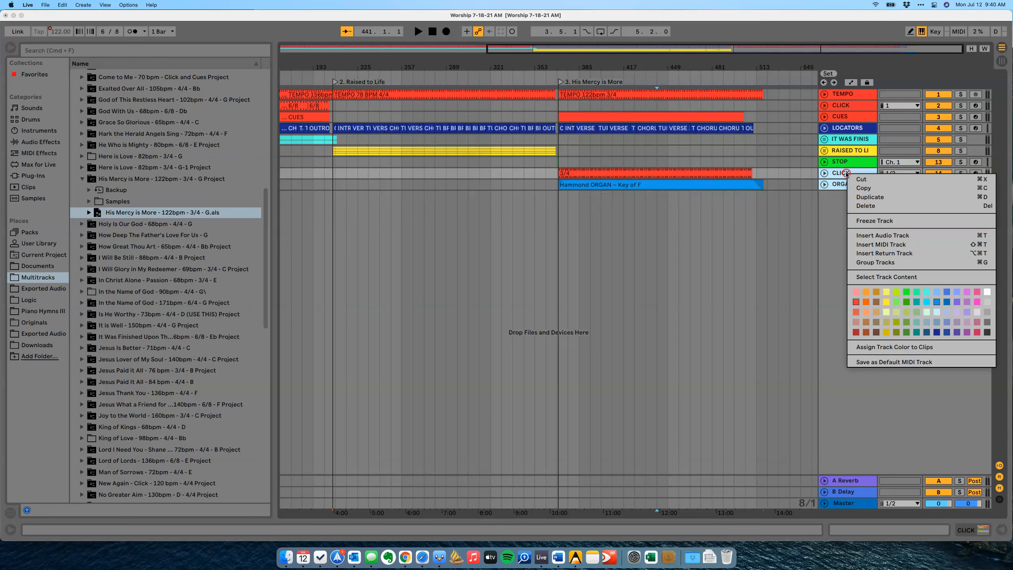
left_click(934, 302)
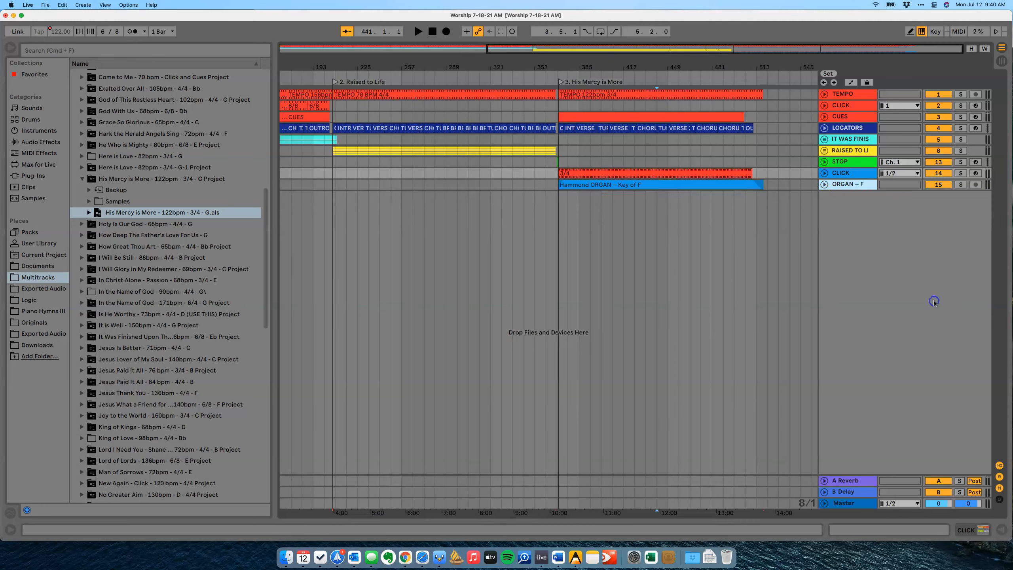
left_click(852, 175)
right_click(852, 174)
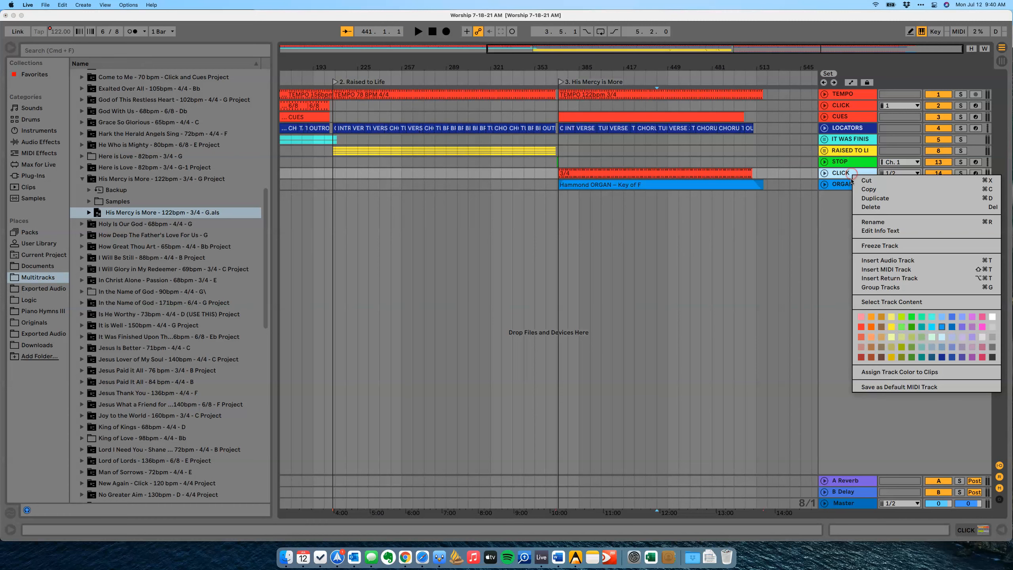
left_click(875, 371)
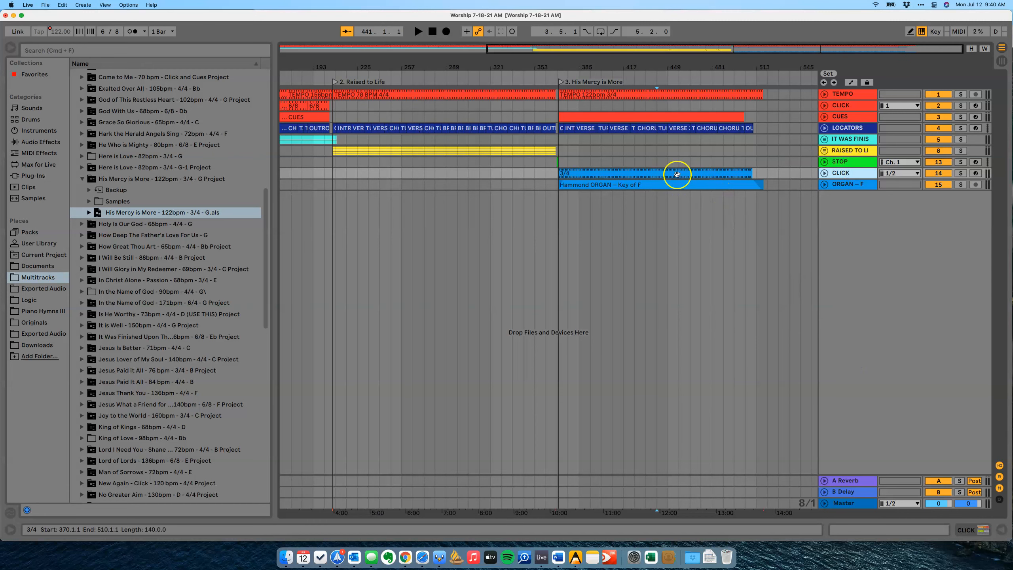
Group the imported CLICK and ORGAN – F tracks, name the group HIS MERCY IS MORE, and fold it.
left_click(845, 185)
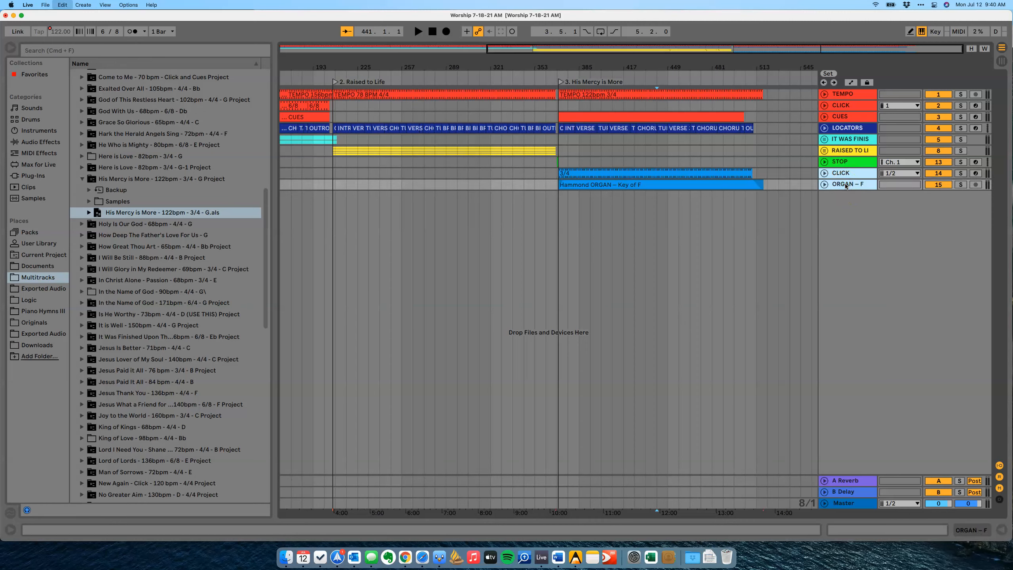
key("super+g")
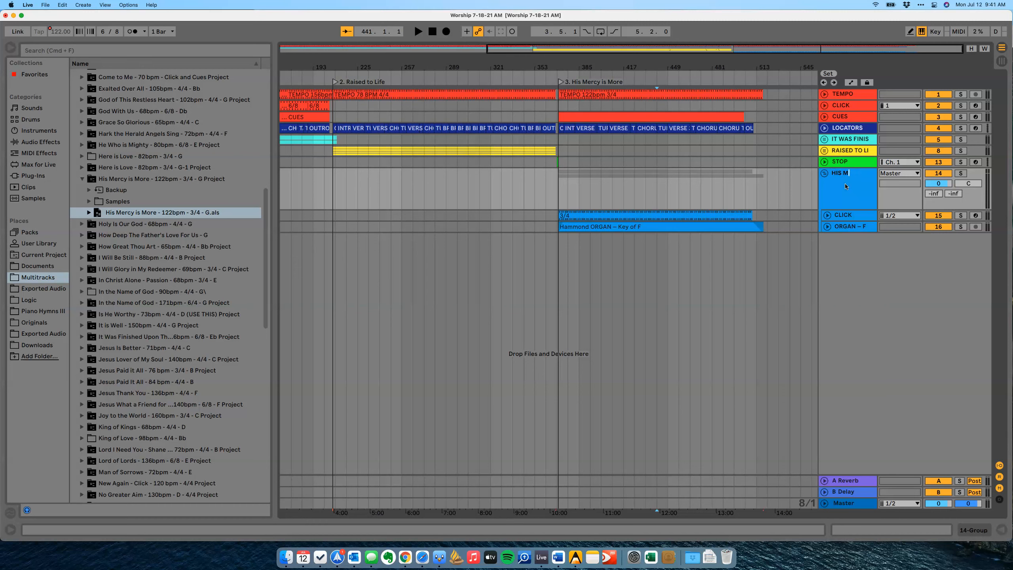
key("Return")
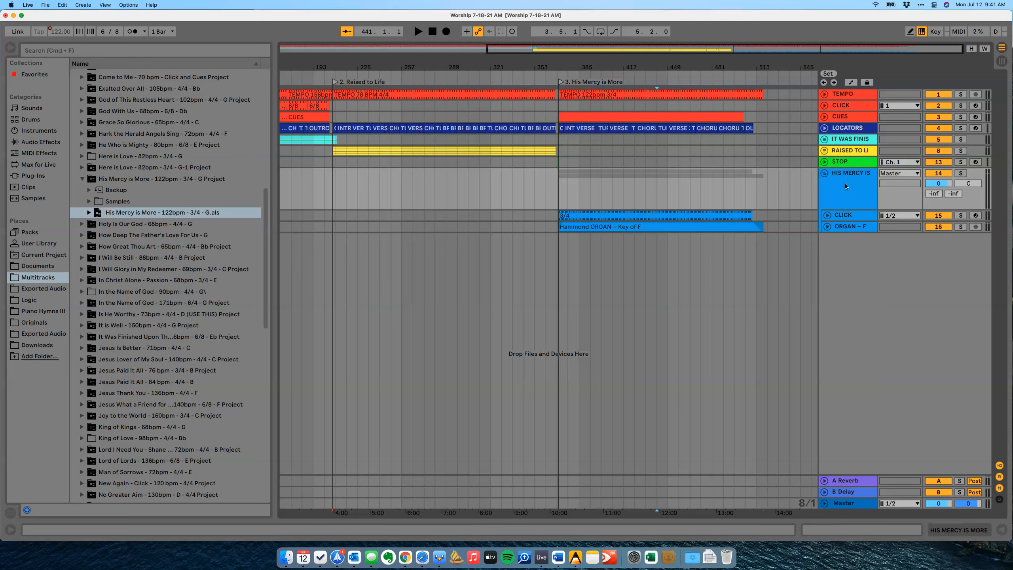
left_click(824, 178)
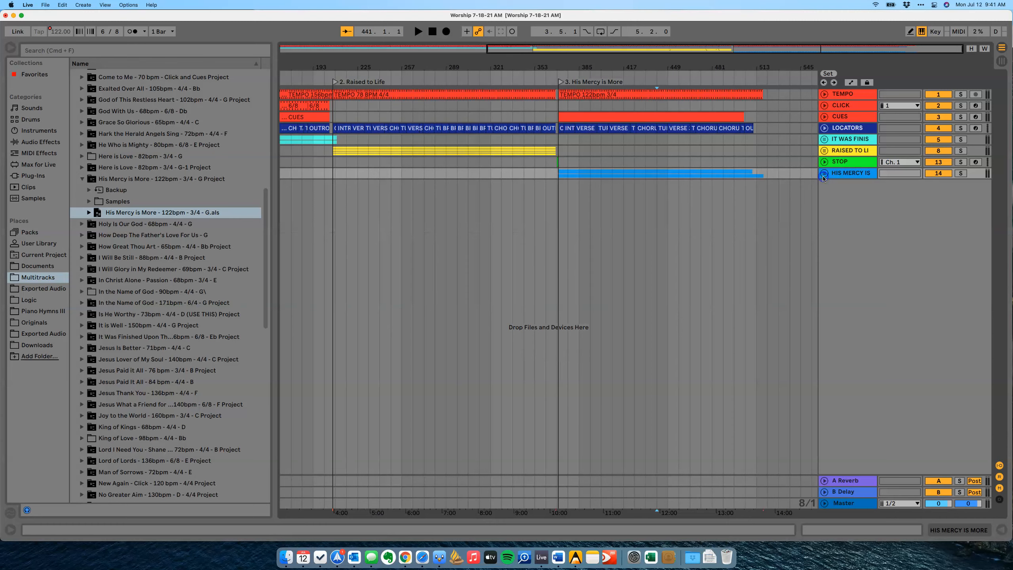
Play the outro of His Mercy is More to judge where the song ends, and check the ORGAN – F track's volume.
left_click_drag(735, 59, 738, 65)
scroll(688, 176, "right", 5)
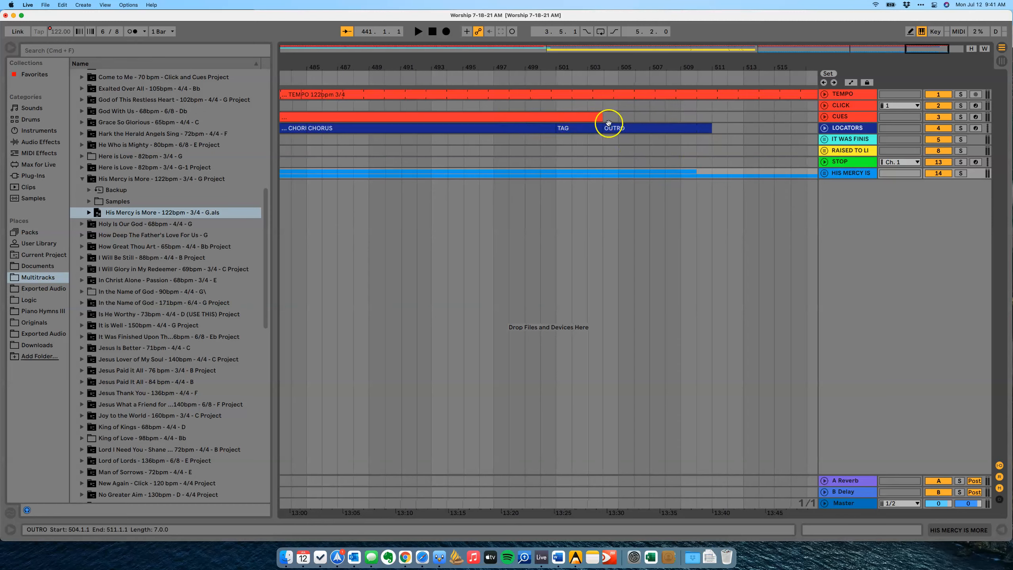
left_click(602, 75)
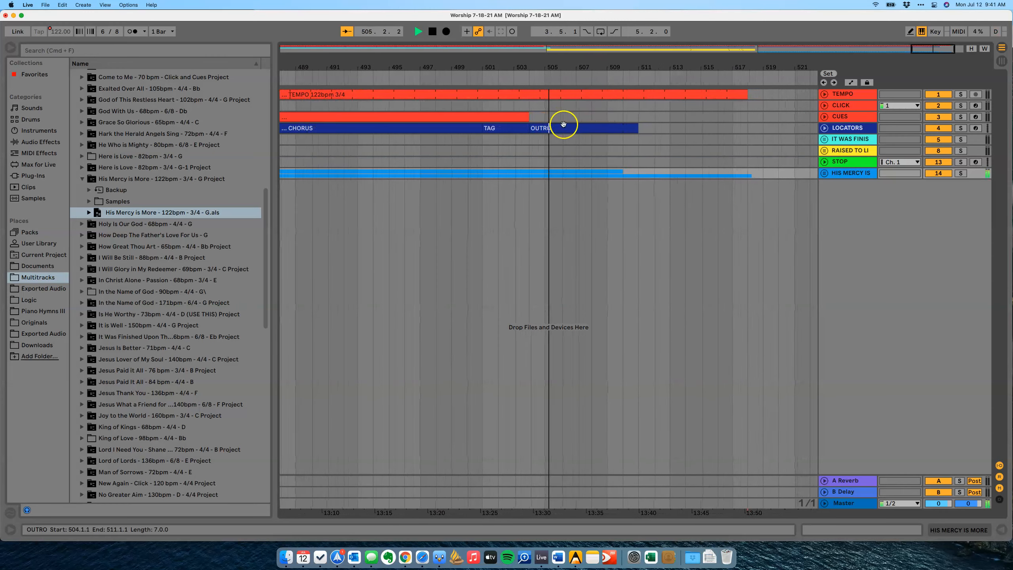
left_click(824, 173)
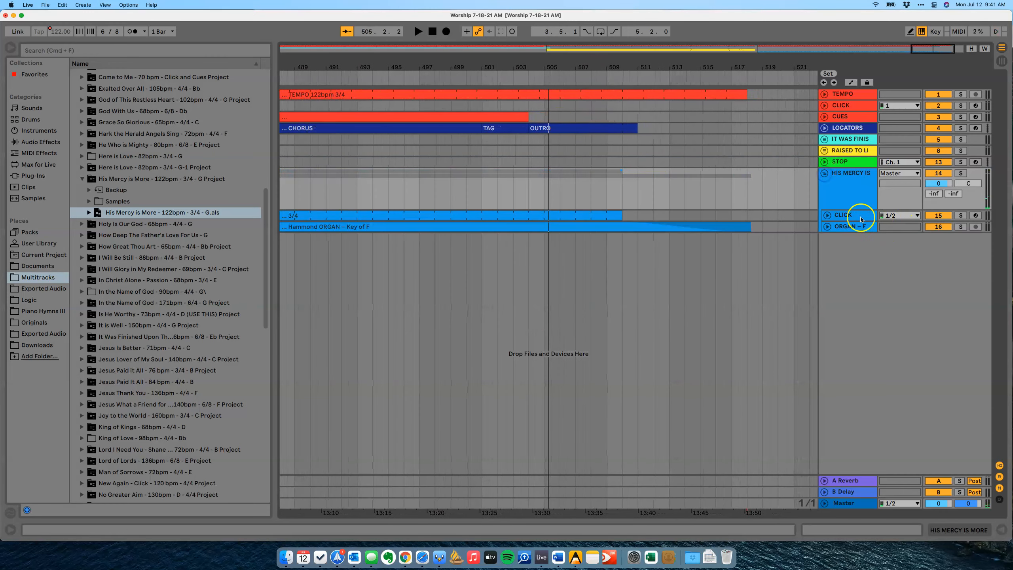
left_click(827, 226)
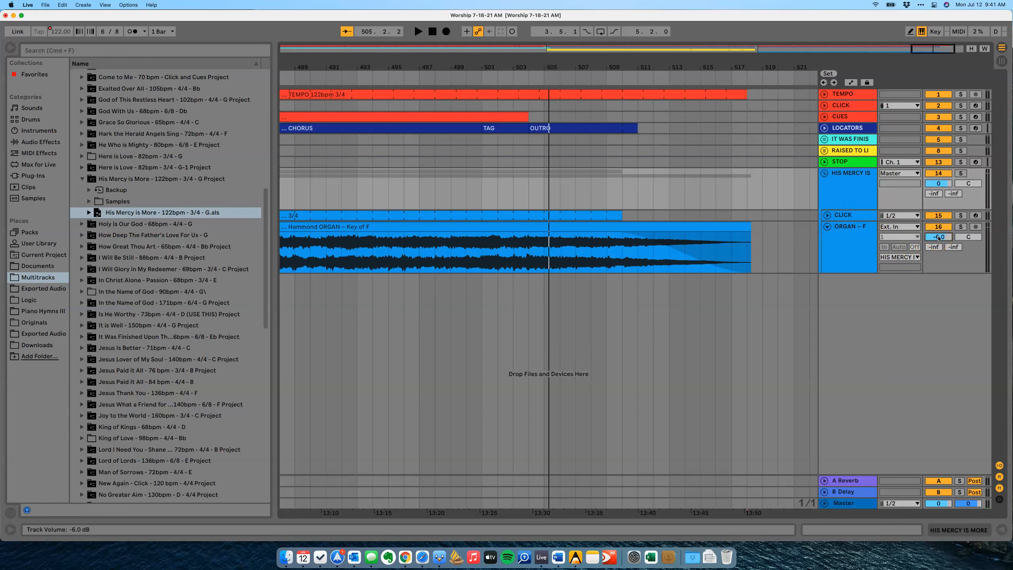
left_click(827, 227)
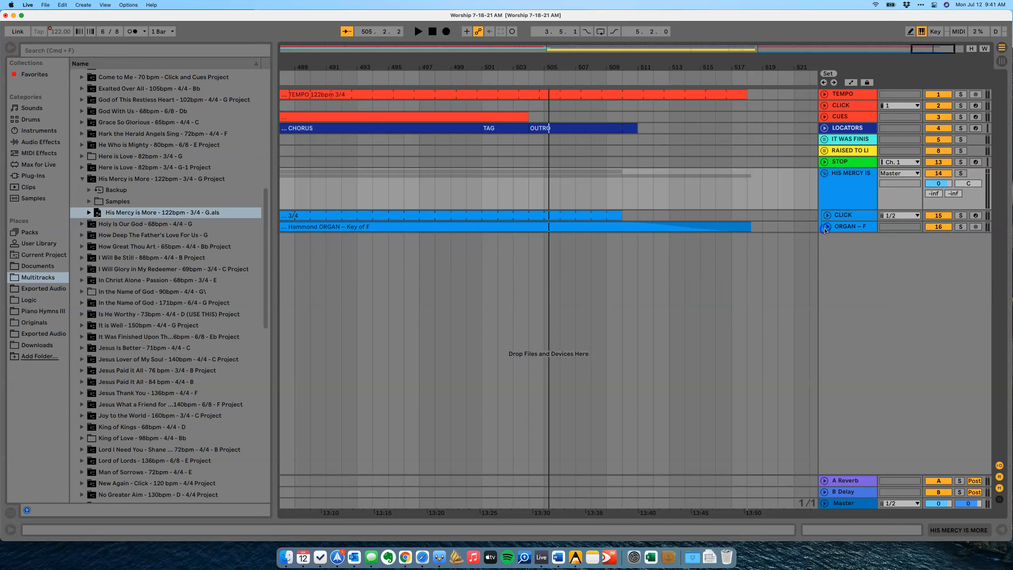
left_click(523, 73)
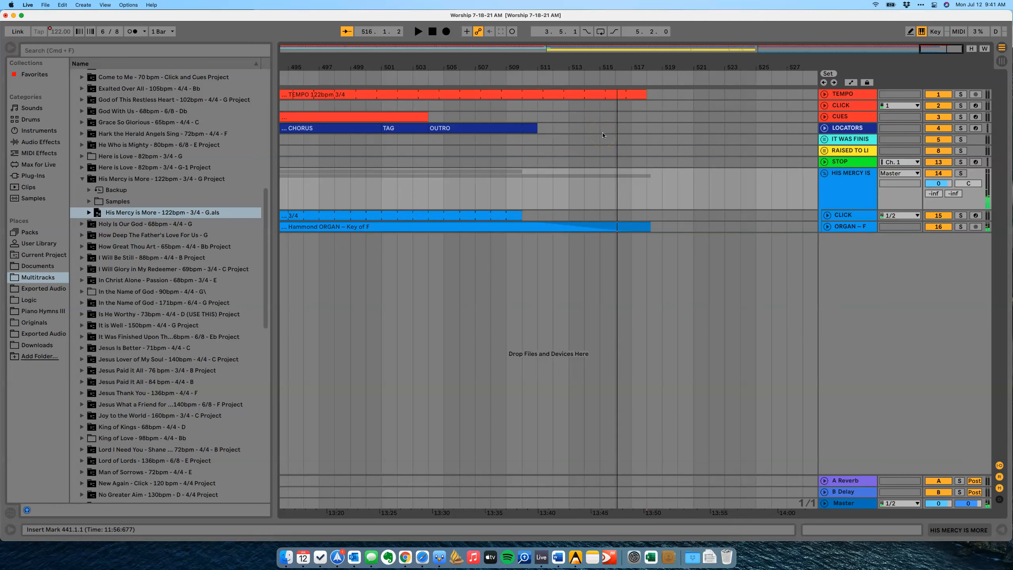
Add a locator at bar 516, near the end of the organ fade, and name it 4. O Lord My Rock and My Redeemer.
right_click(616, 78)
left_click(624, 107)
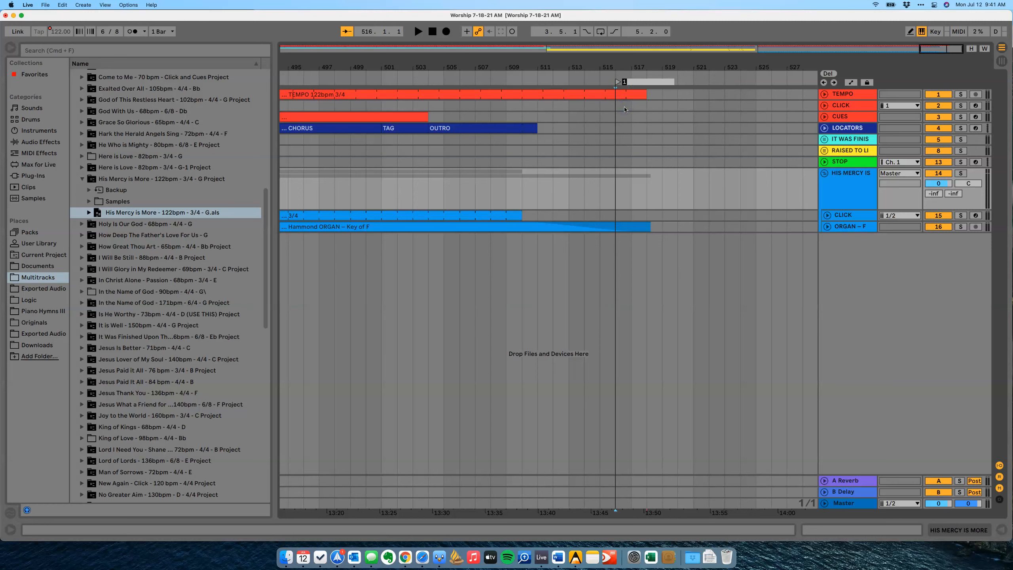
type("O")
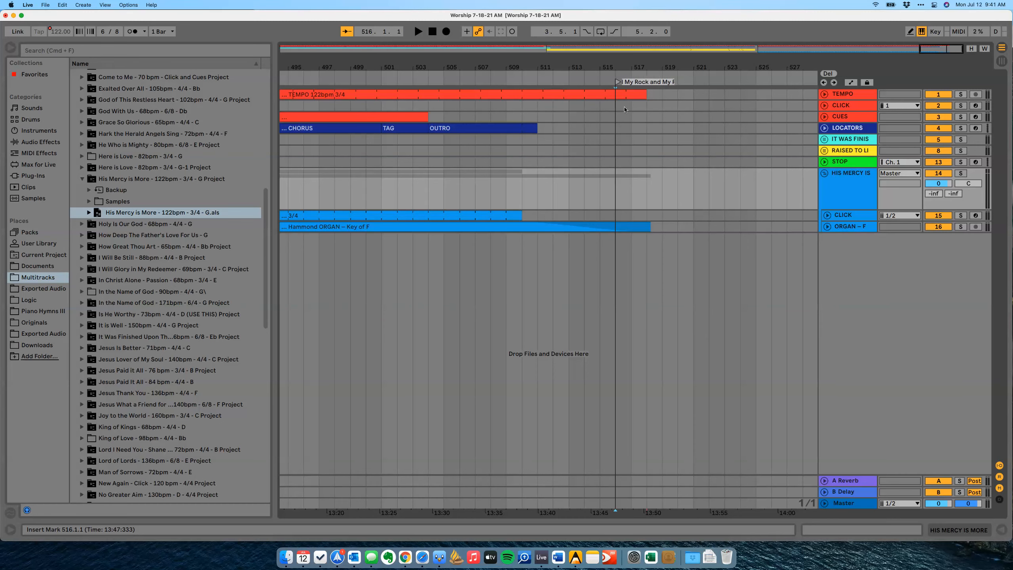
key("Return")
Map computer key 4 to the locator 4. O Lord My Rock and My Redeemer.
left_click(936, 32)
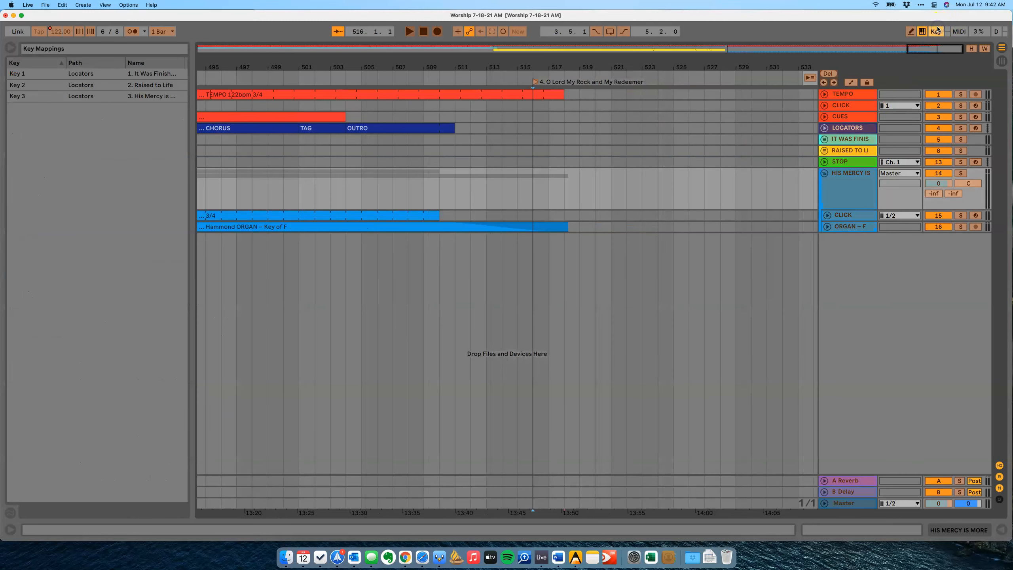
left_click(534, 84)
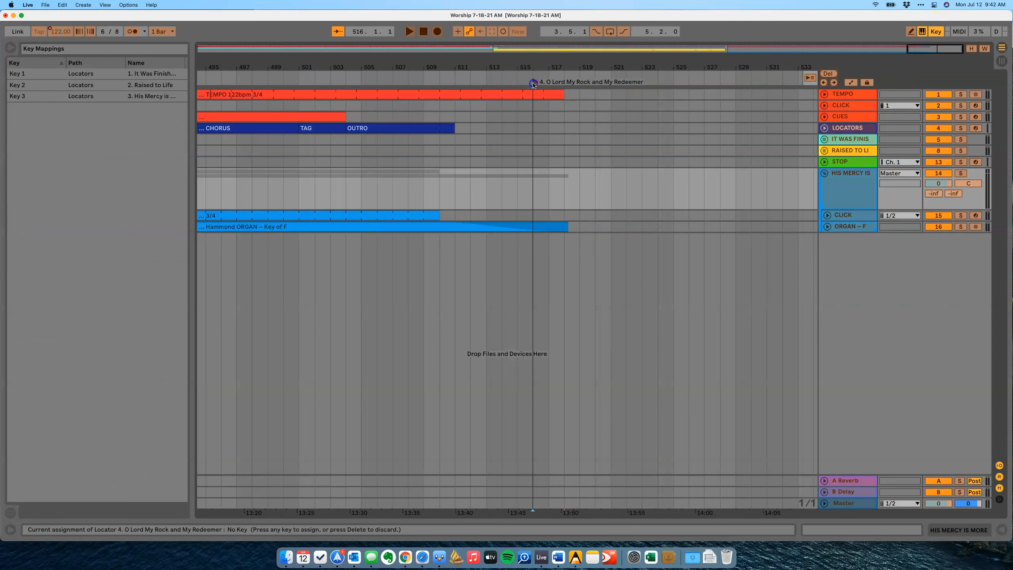
key("4")
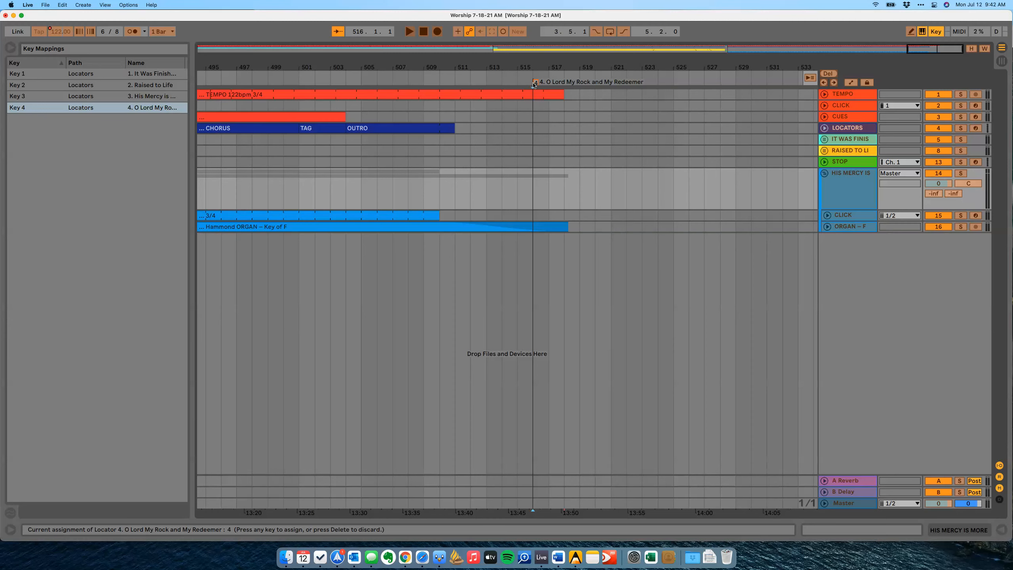
left_click(934, 32)
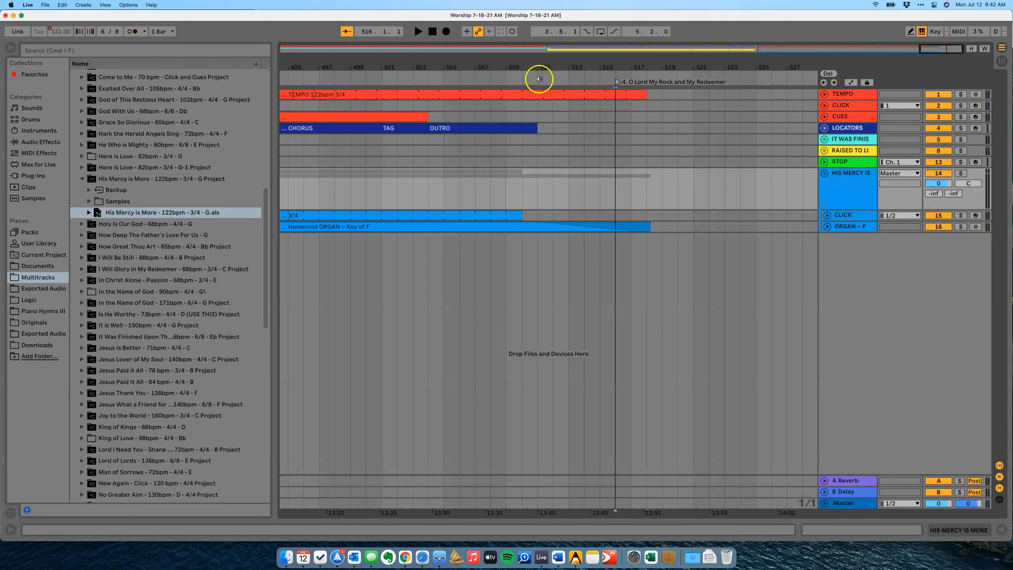
Import the O Lord My Rock and My Redeemer 128bpm 4/4 D set from its project folder as new tracks below ORGAN – F.
left_click_drag(534, 67, 534, 58)
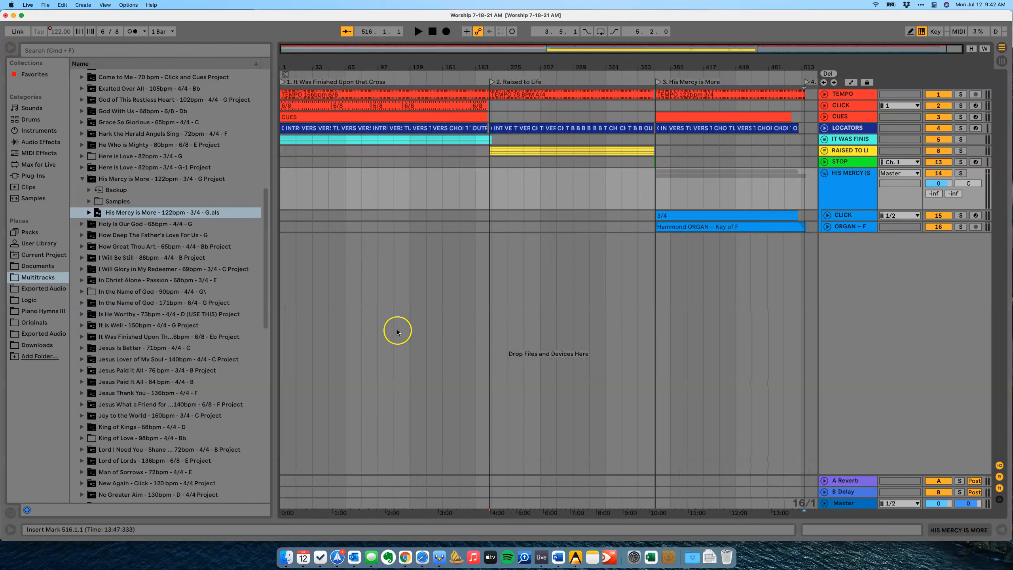
scroll(155, 327, "down", 10)
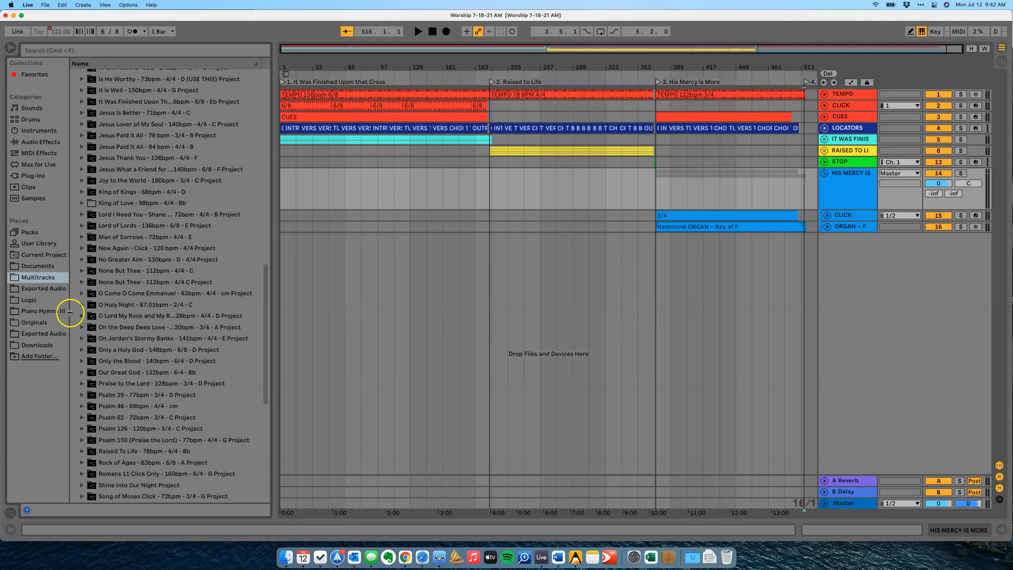
left_click(81, 315)
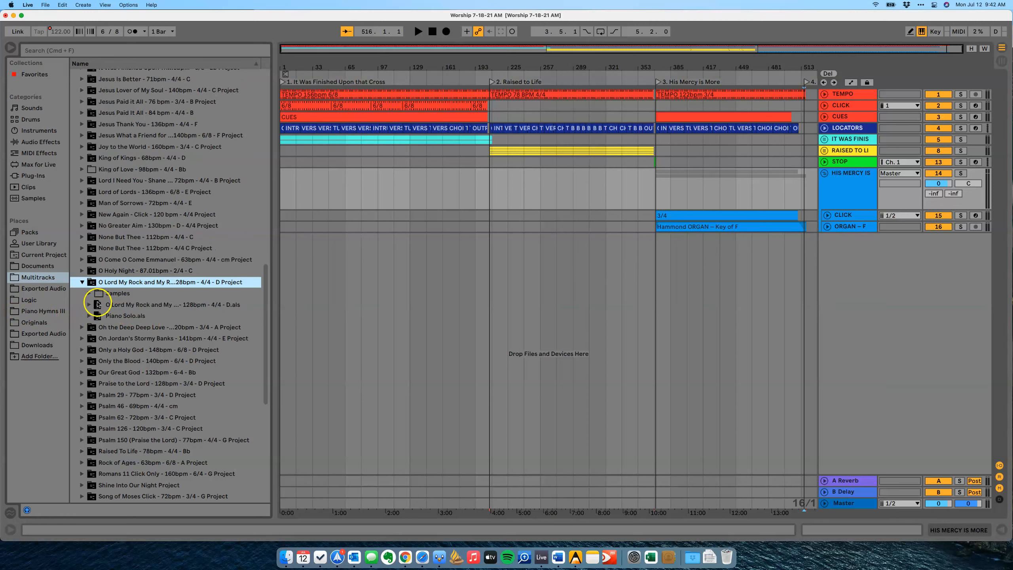
left_click(97, 305)
left_click_drag(124, 306, 328, 327)
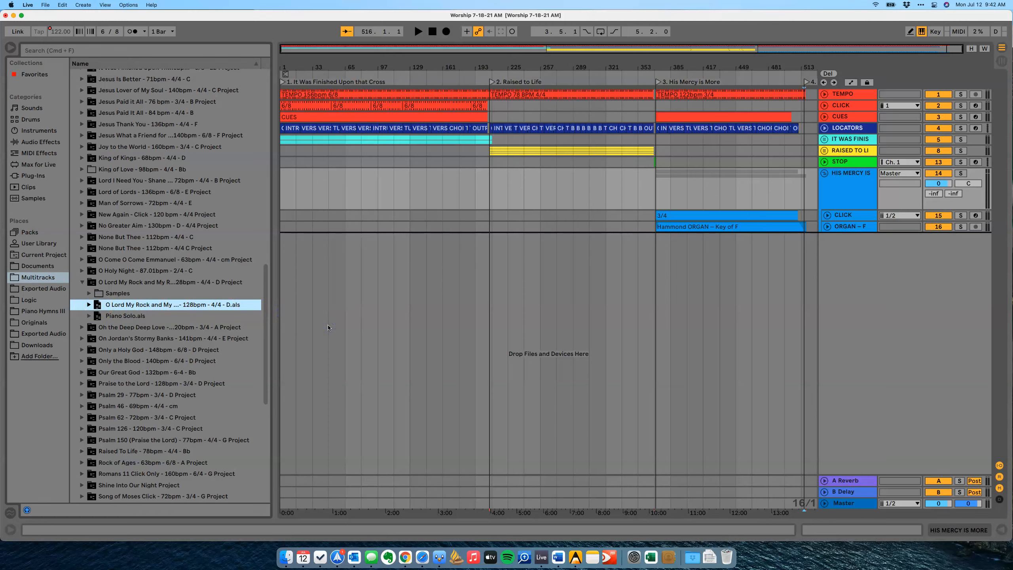
left_click_drag(328, 327, 328, 325)
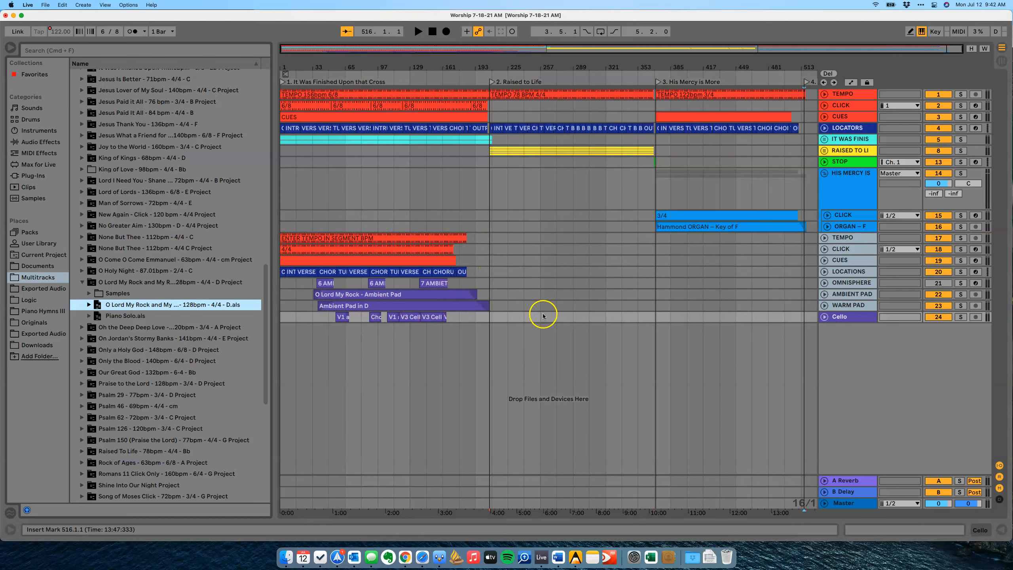
Cut all clips on the eight imported O Lord My Rock tracks and paste them at locator 4, bar 516.
left_click_drag(540, 317, 271, 235)
key("Delete")
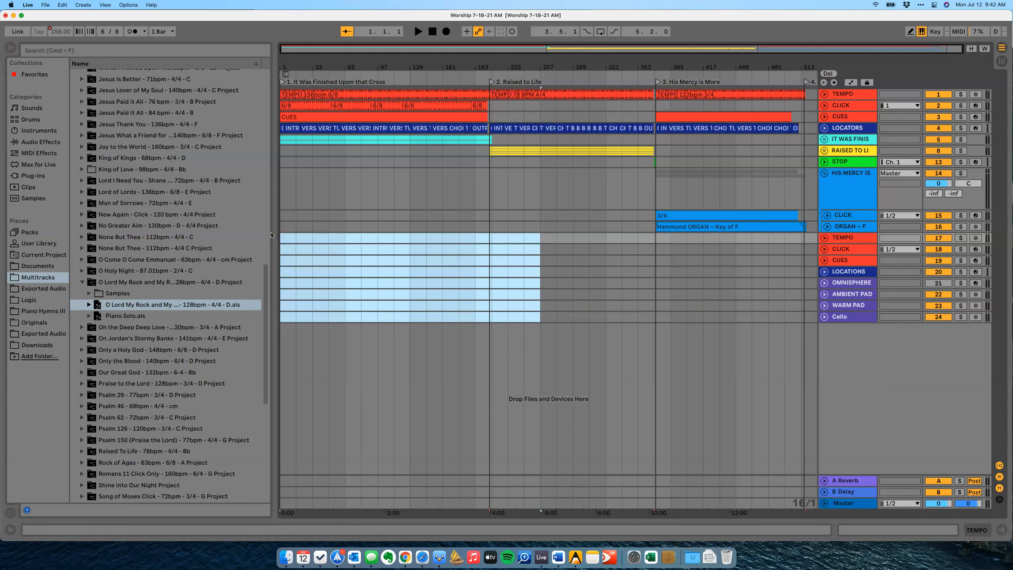
key("End")
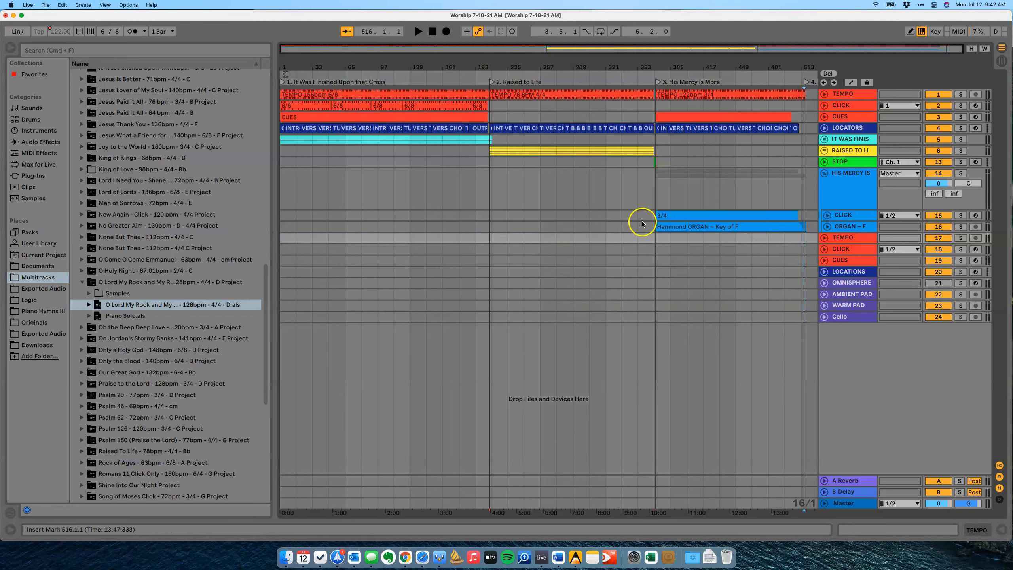
key("cmd+v")
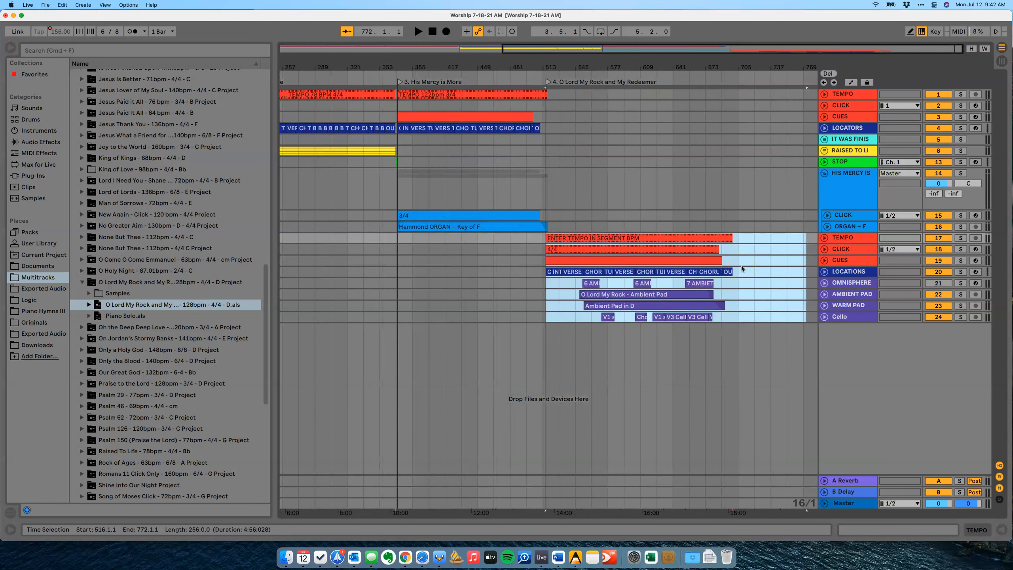
Move the song's TEMPO, CLICK, CUES and LOCATIONS clips to the shared tracks at bar 516, and play briefly from the locator.
left_click(741, 273)
left_click(738, 273)
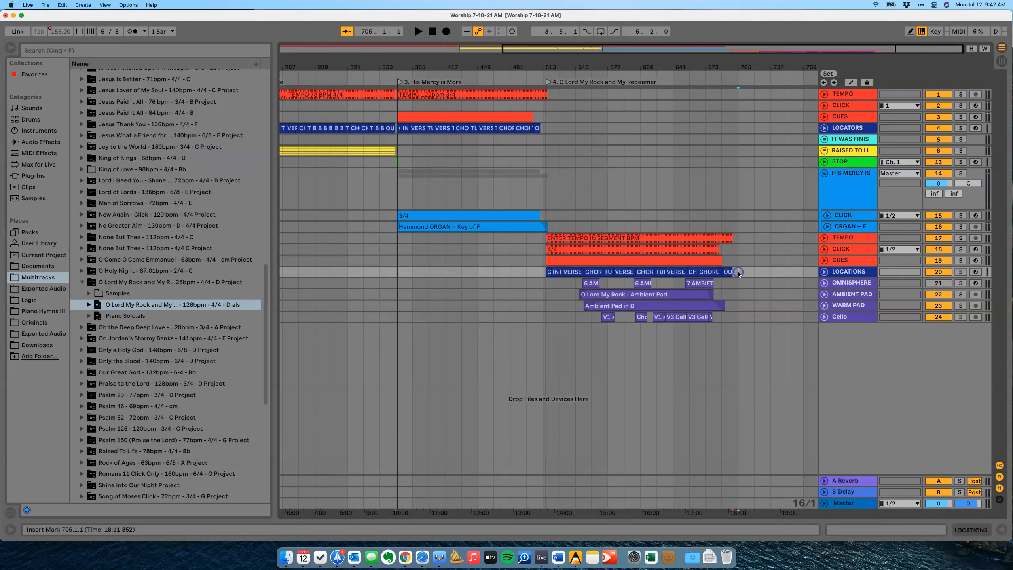
left_click(547, 237, "shift")
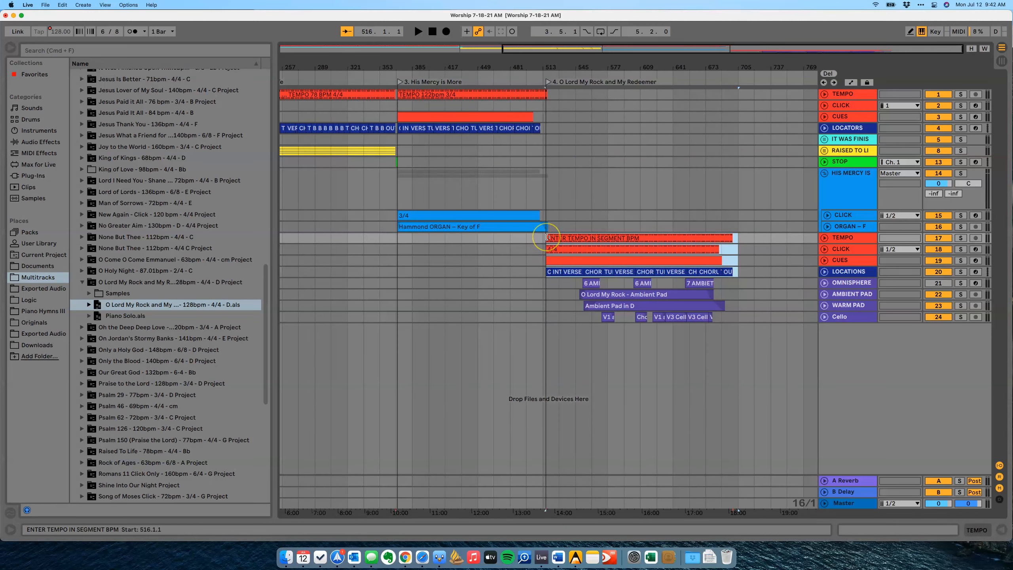
key("Delete")
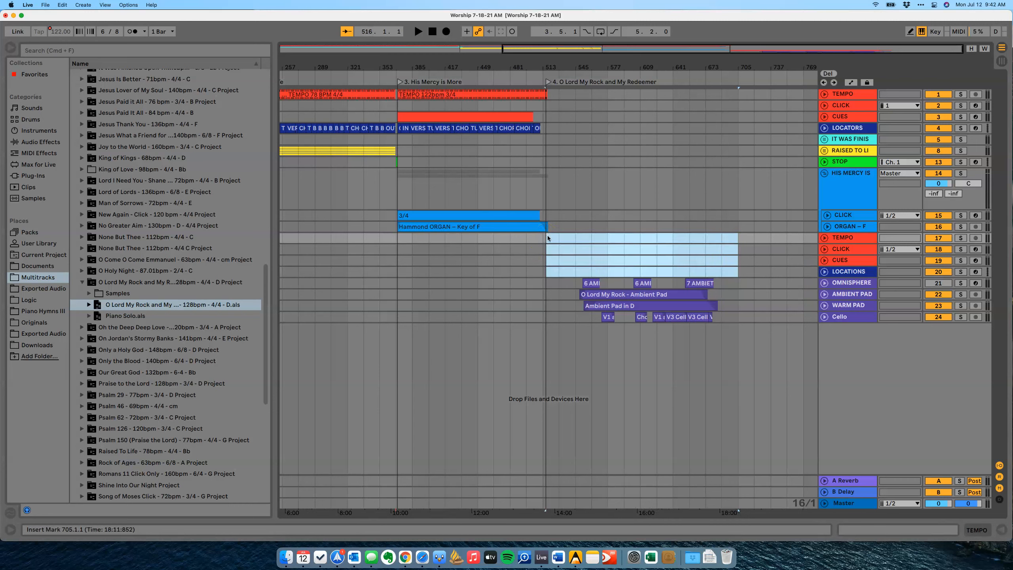
left_click(558, 94)
key("alt+Left")
key("super+v")
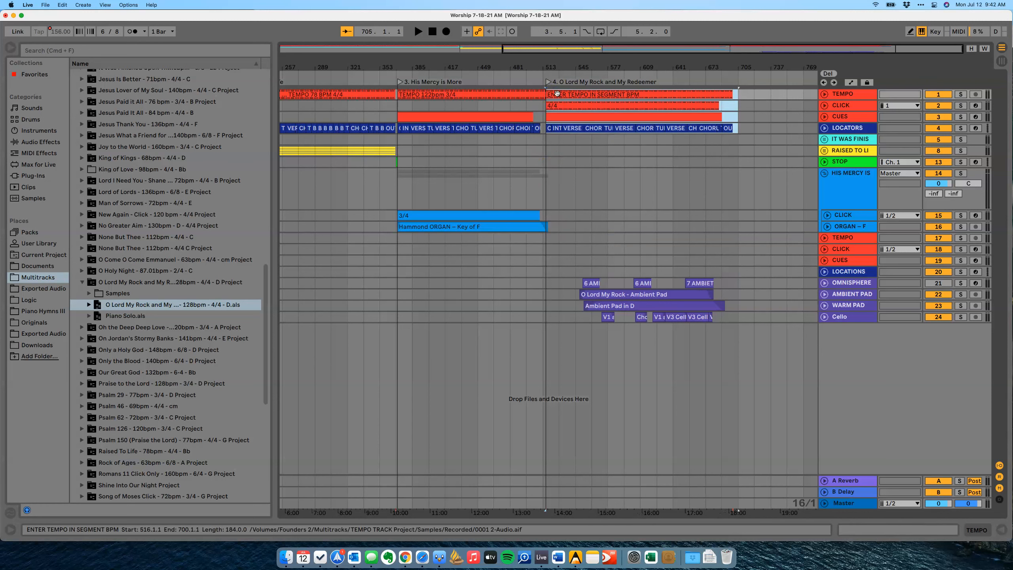
left_click(631, 161)
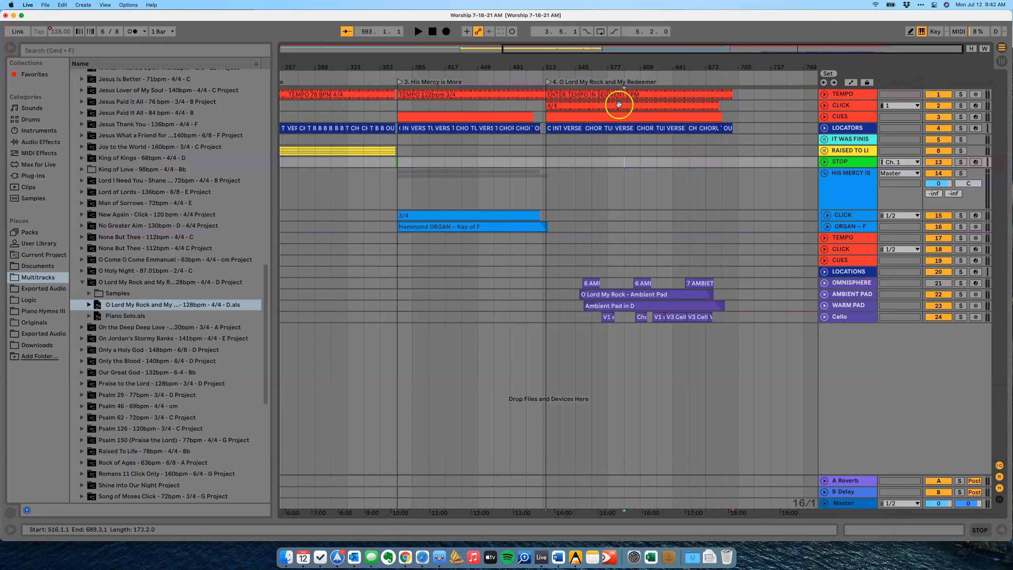
left_click(549, 75)
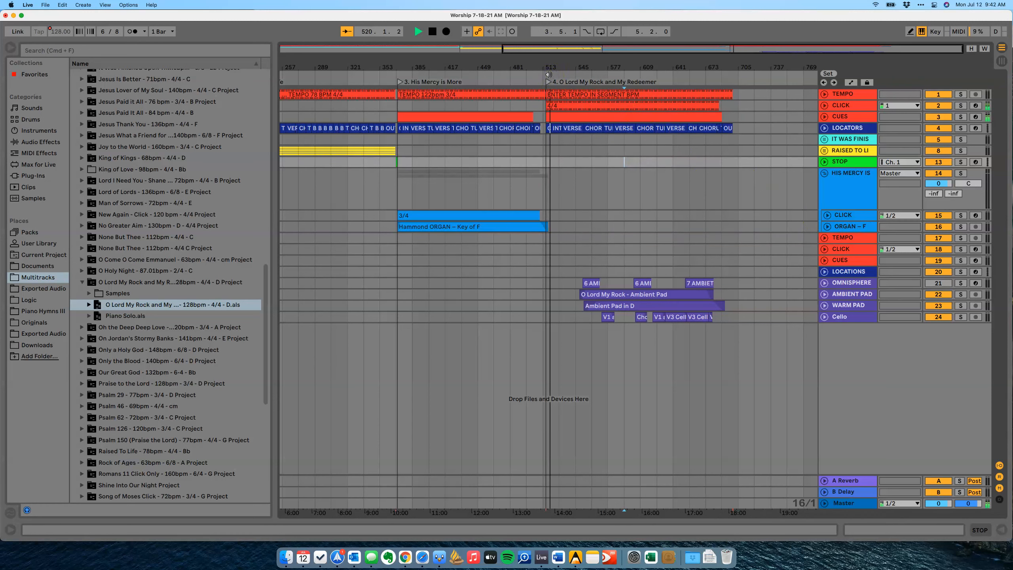
Delete the emptied imported TEMPO, CLICK, CUES and LOCATIONS tracks as well as the OMNISPHERE track.
left_click(847, 238)
left_click(843, 271, "shift")
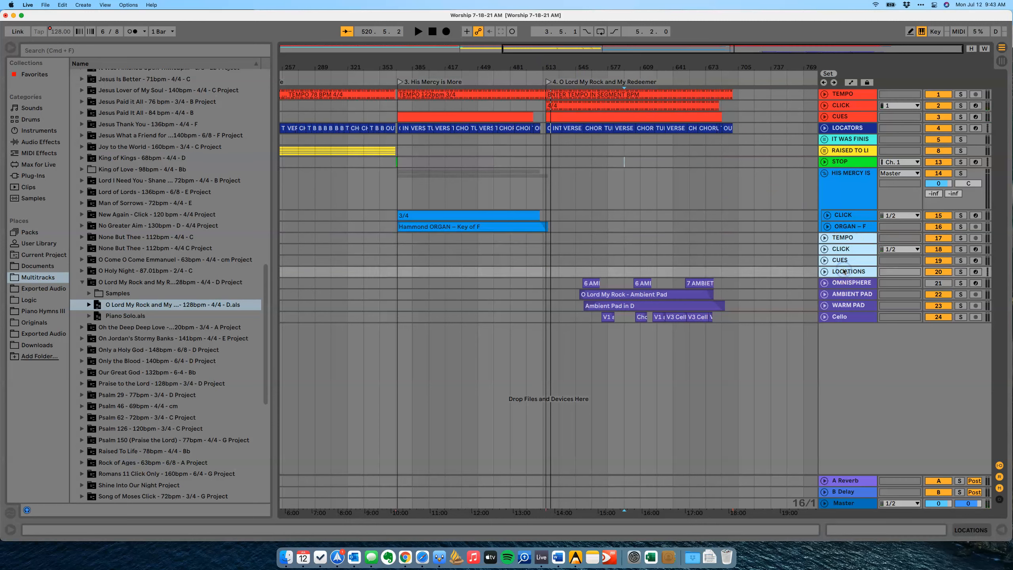
key("Delete")
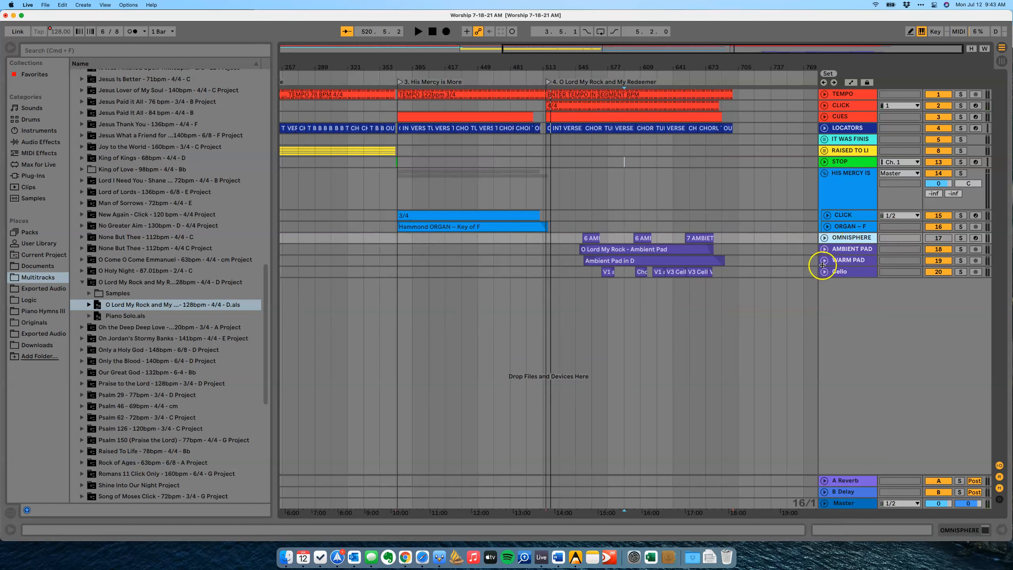
left_click(824, 238)
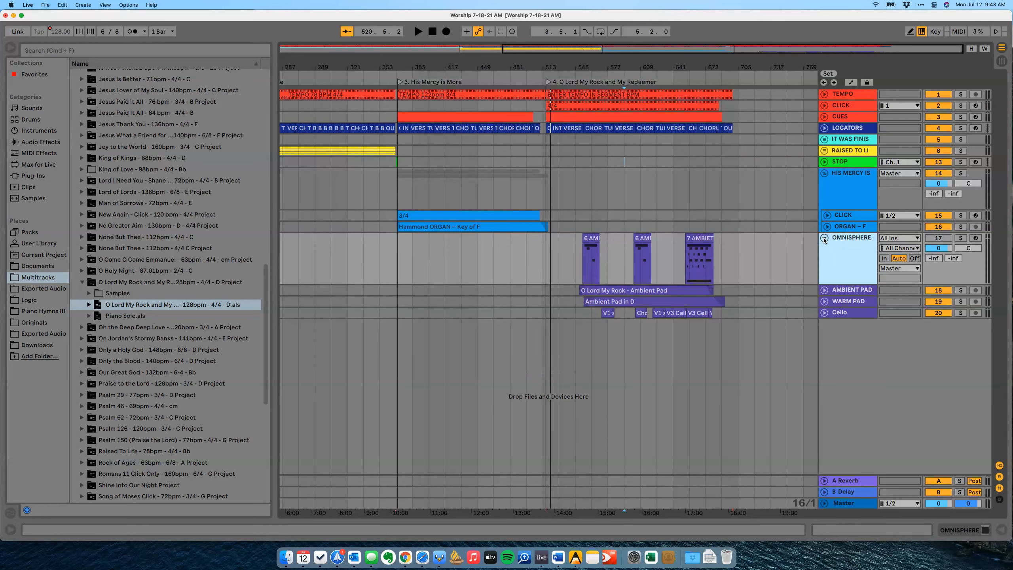
left_click(824, 238)
left_click(852, 238)
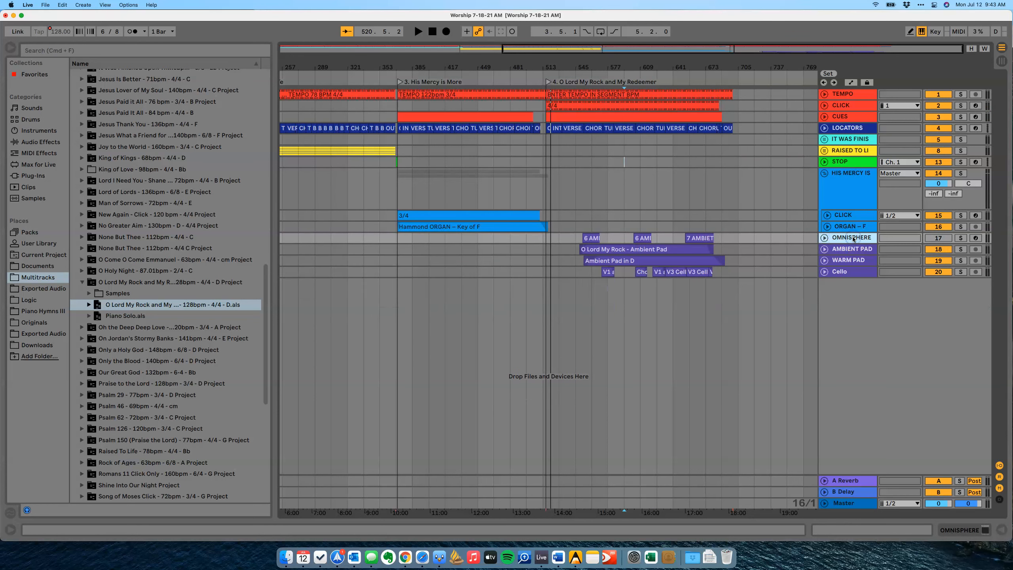
key("Delete")
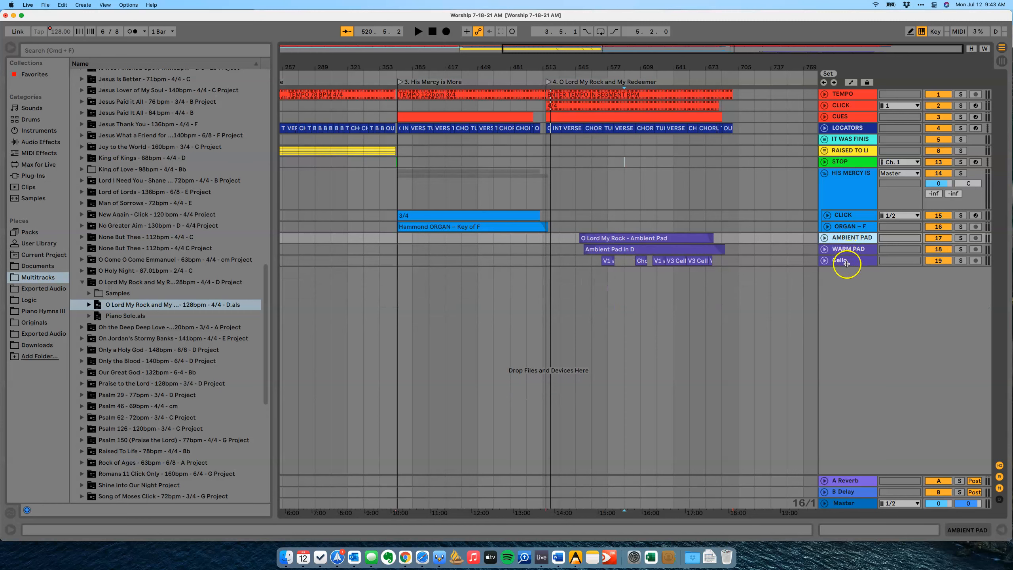
Fold the HIS MERCY IS MORE group, group AMBIENT PAD, WARM PAD and Cello as O LORD MY ROCK, and fold that group.
left_click(824, 173)
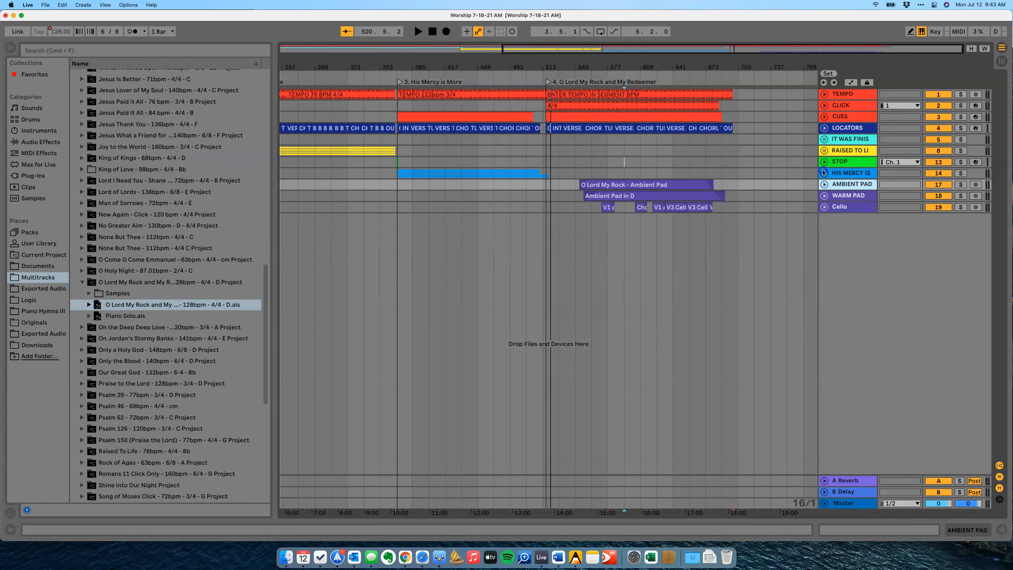
left_click(839, 207)
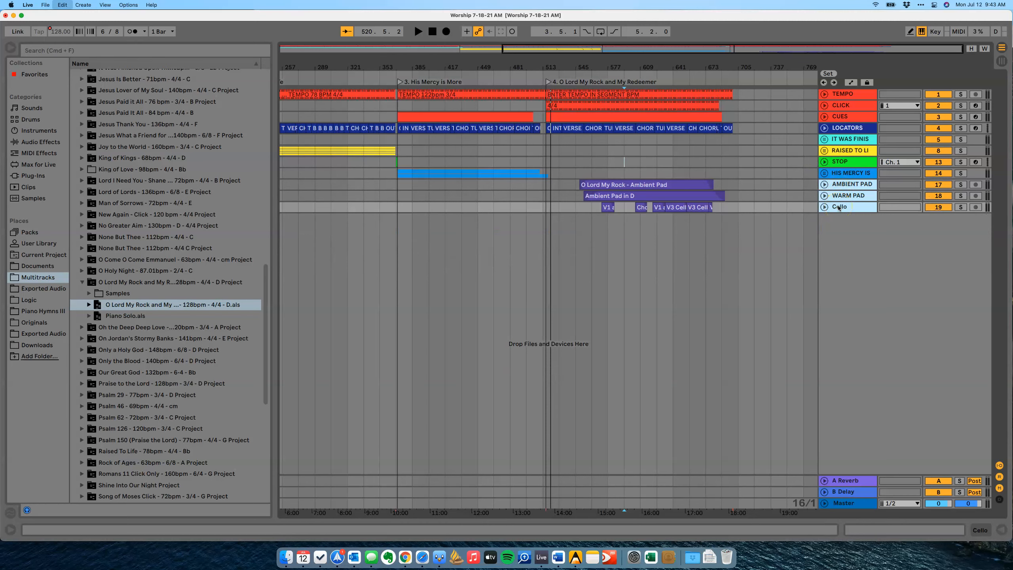
key("super+g")
key("super+r")
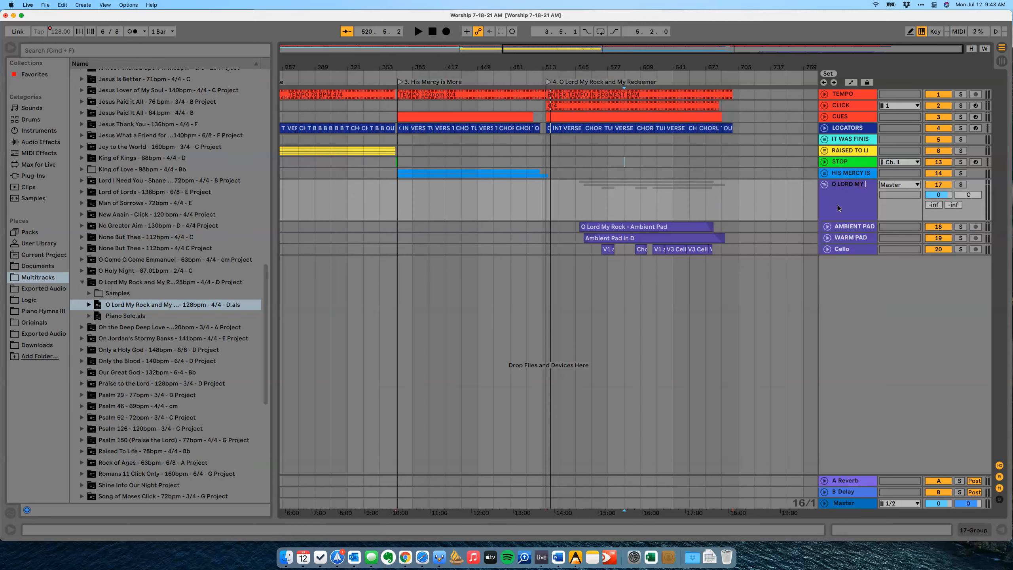
key("Return")
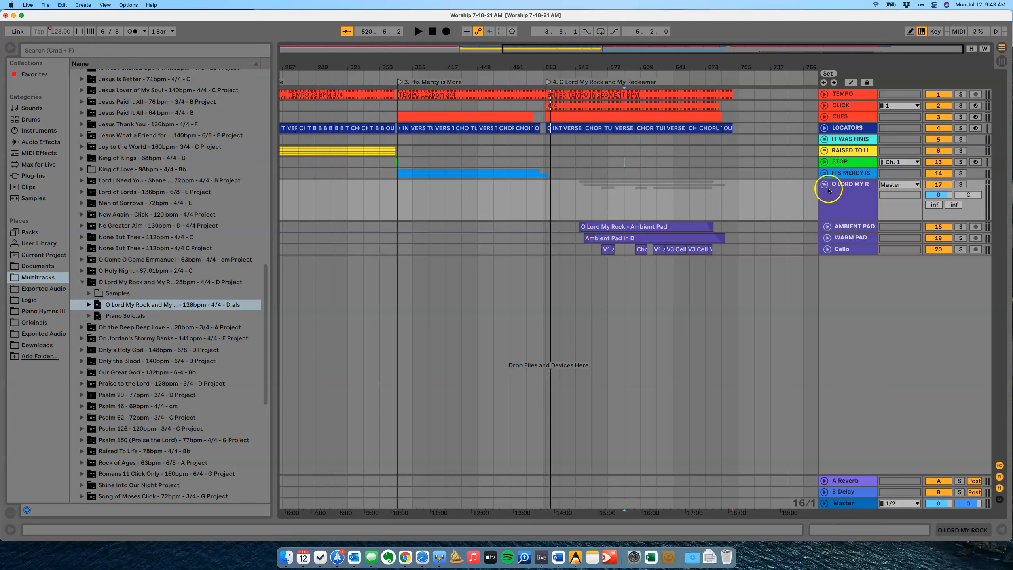
left_click(824, 185)
Play the transition from His Mercy is More into the O Lord My Rock count-in to judge the gap between songs.
left_click_drag(545, 64, 548, 67)
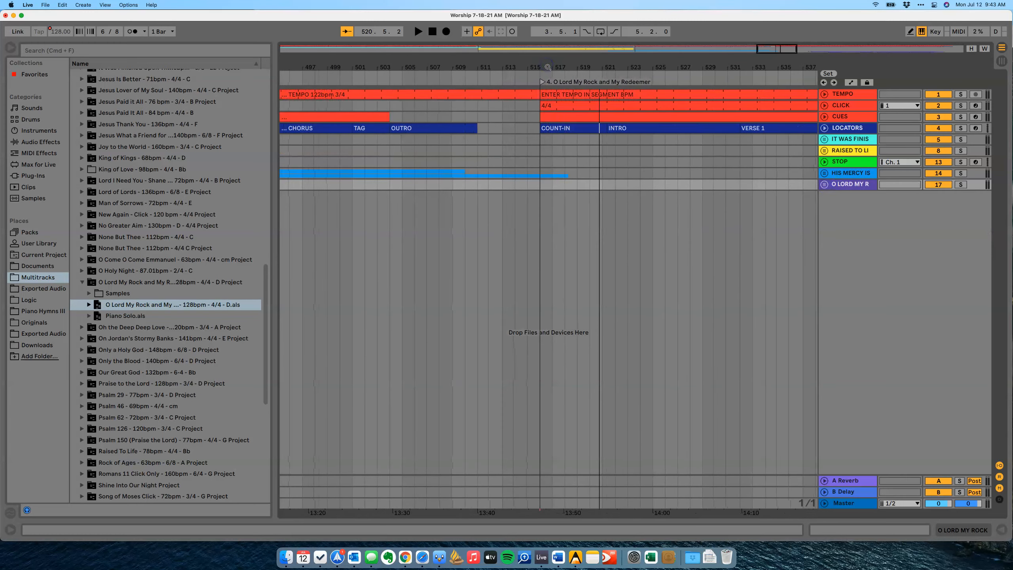
left_click(480, 77)
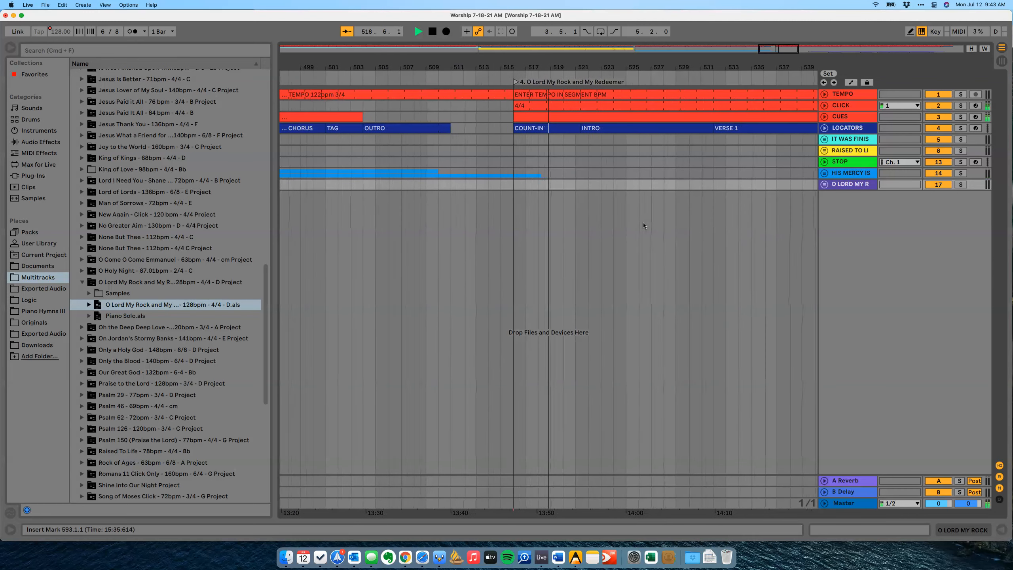
left_click(656, 219)
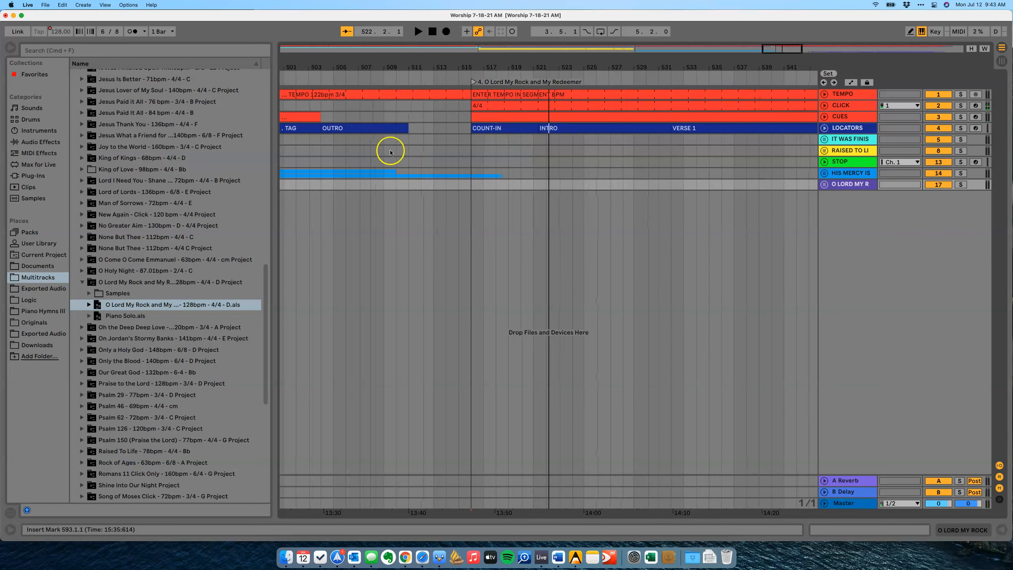
Trim the TEMPO 122bpm 3/4 clip to end at bar 515 and delete the time between bars 515 and 516.
left_click_drag(467, 94, 458, 94)
left_click_drag(460, 51, 460, 61)
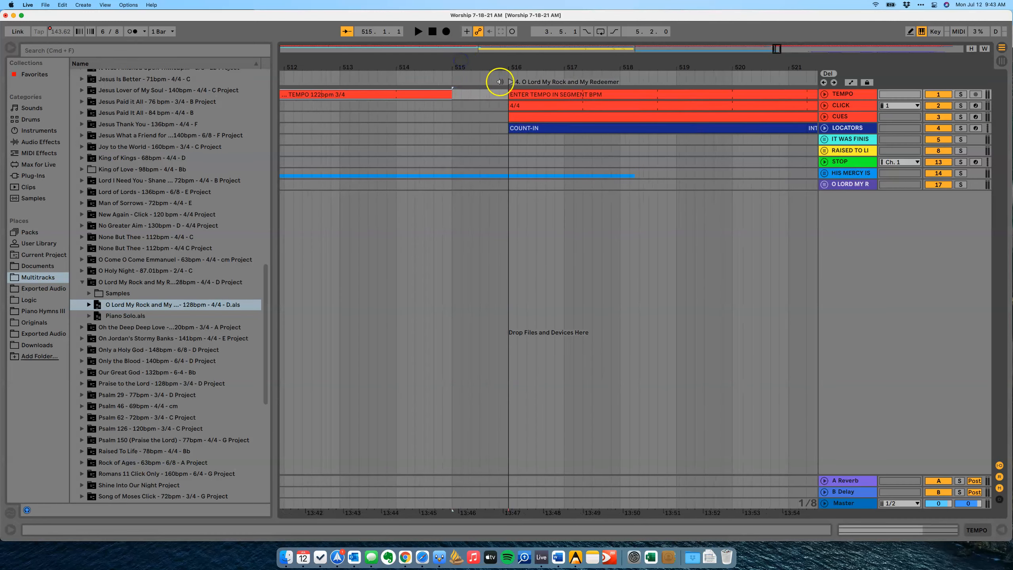
left_click(454, 97)
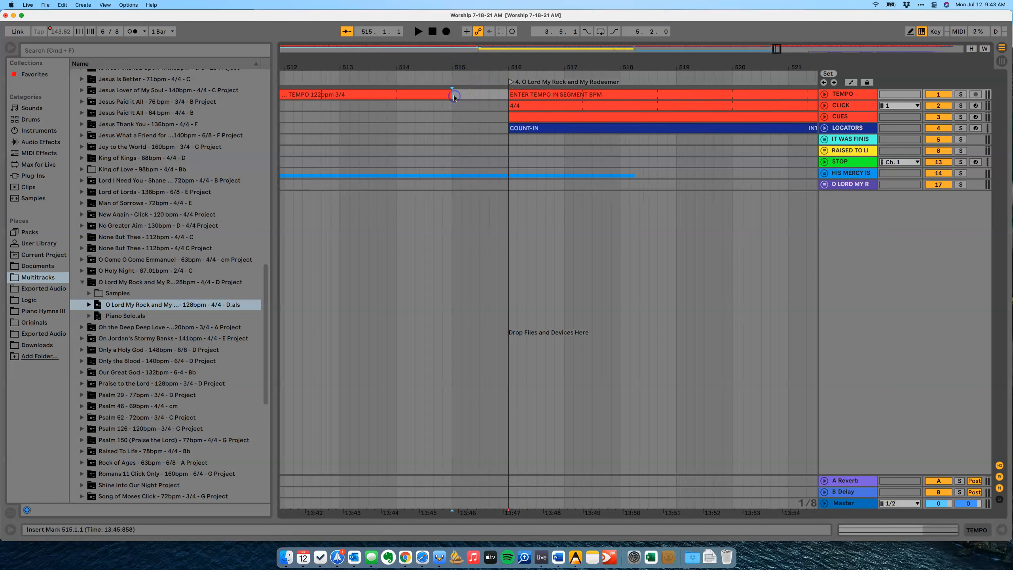
left_click(505, 99, "shift")
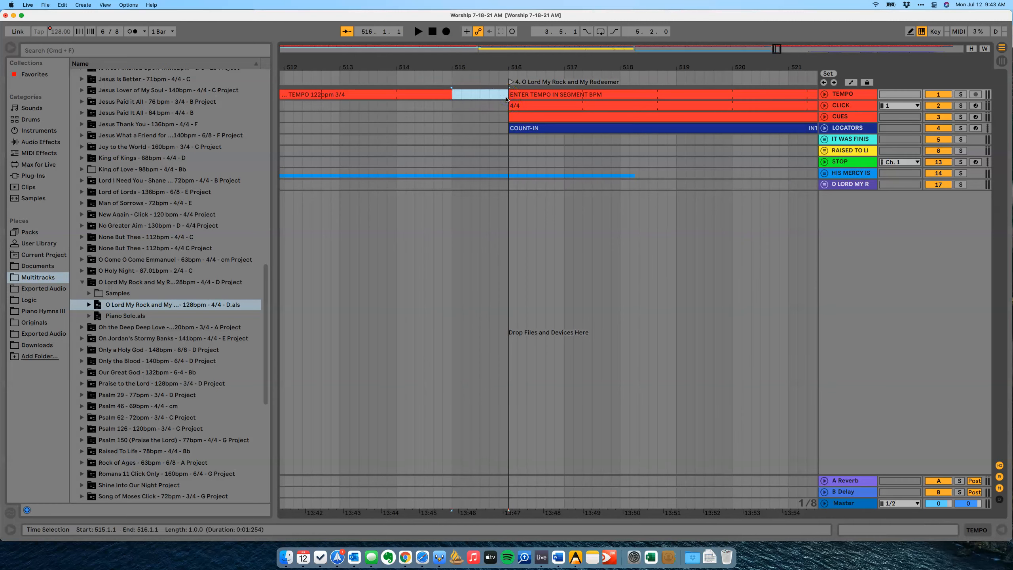
key("super+shift+BackSpace")
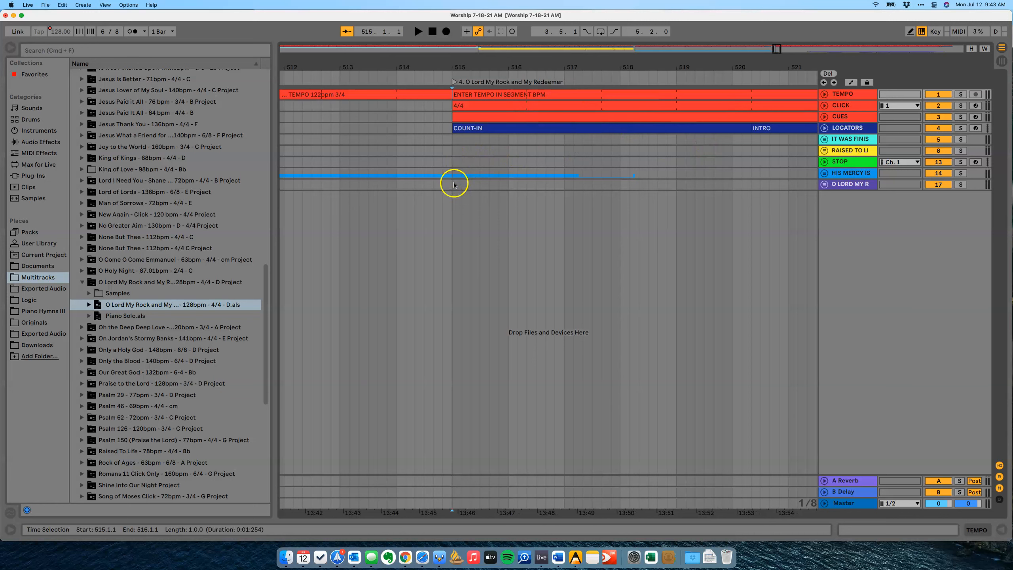
Unfold the HIS MERCY IS MORE group, delete the split-off Hammond ORGAN clip after bar 515, and extend the main organ clip to 518.2.2.
left_click(823, 173)
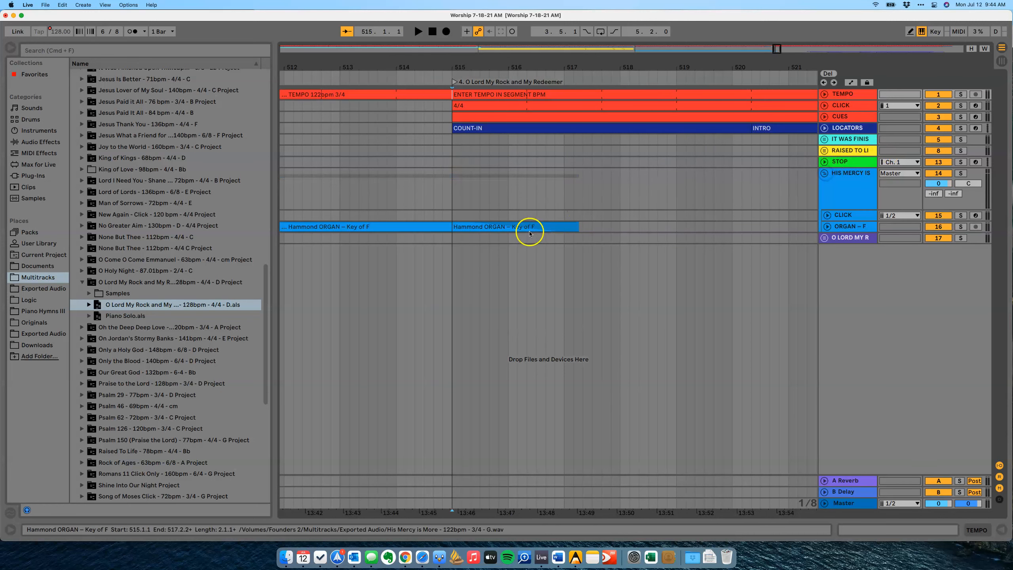
left_click(506, 226)
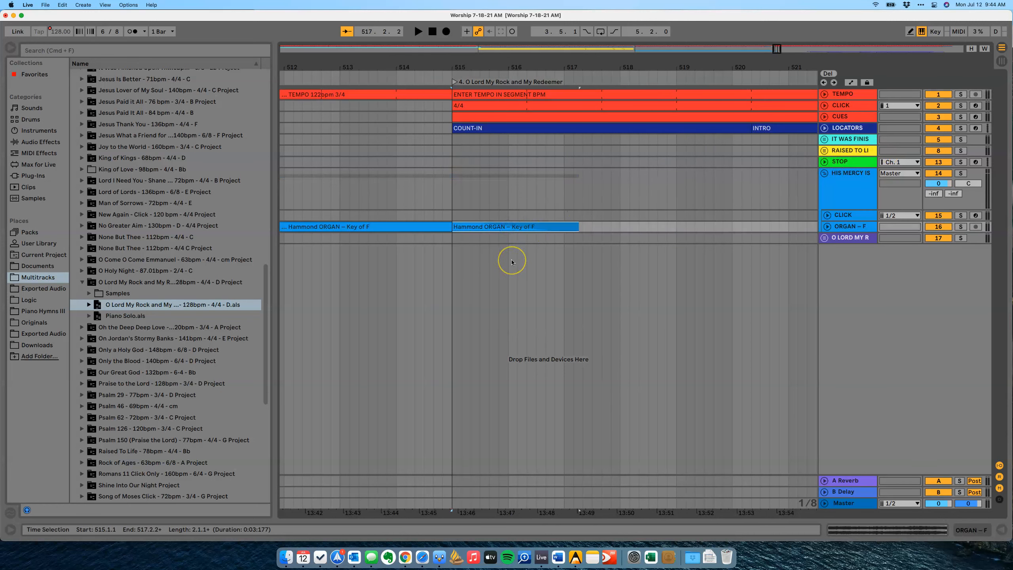
key("Delete")
left_click_drag(451, 226, 655, 211)
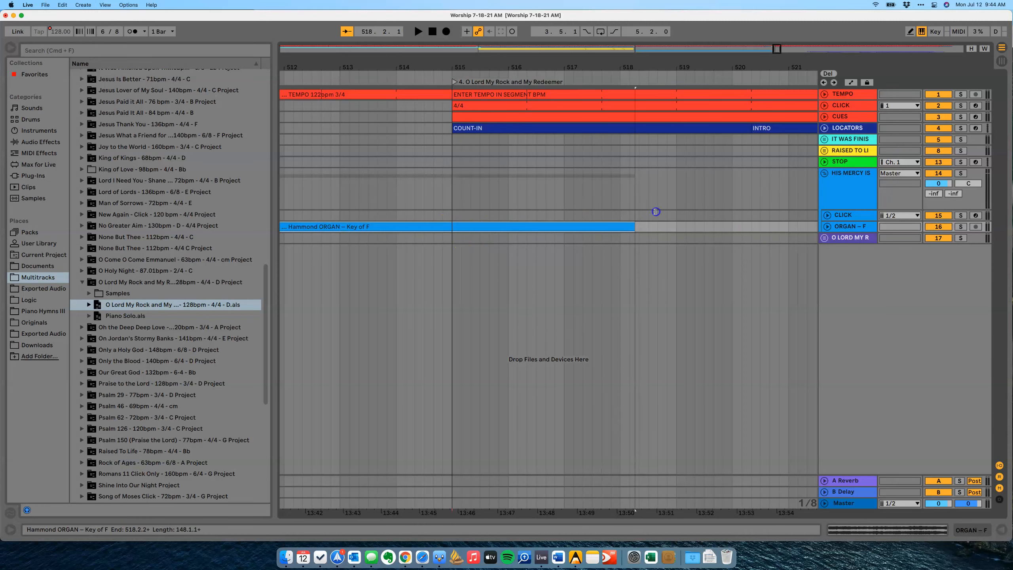
Add a curved fade-out to the Hammond ORGAN clip, starting at about bar 511 and running to the clip's end.
left_click(826, 226)
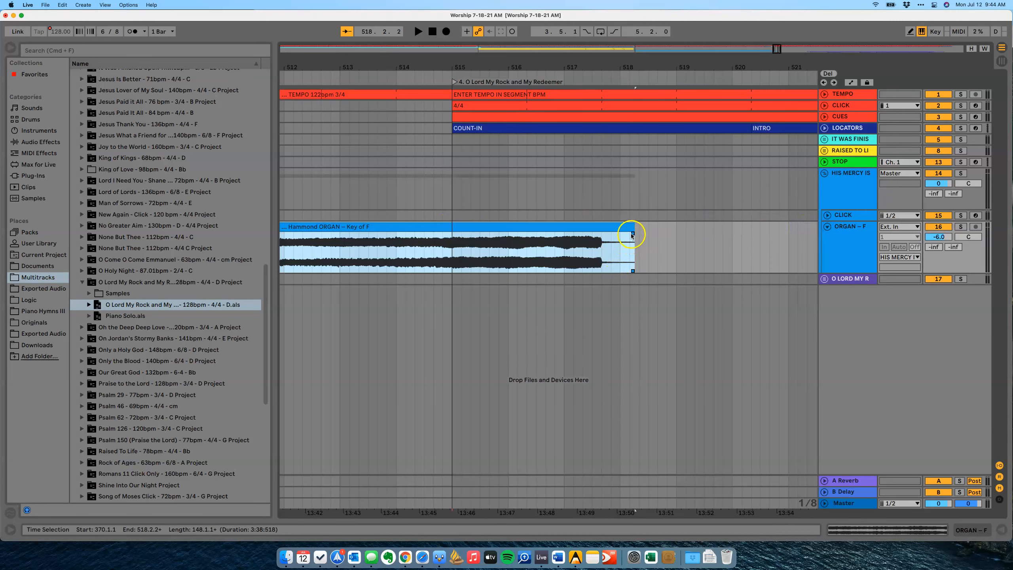
left_click_drag(632, 234, 454, 252)
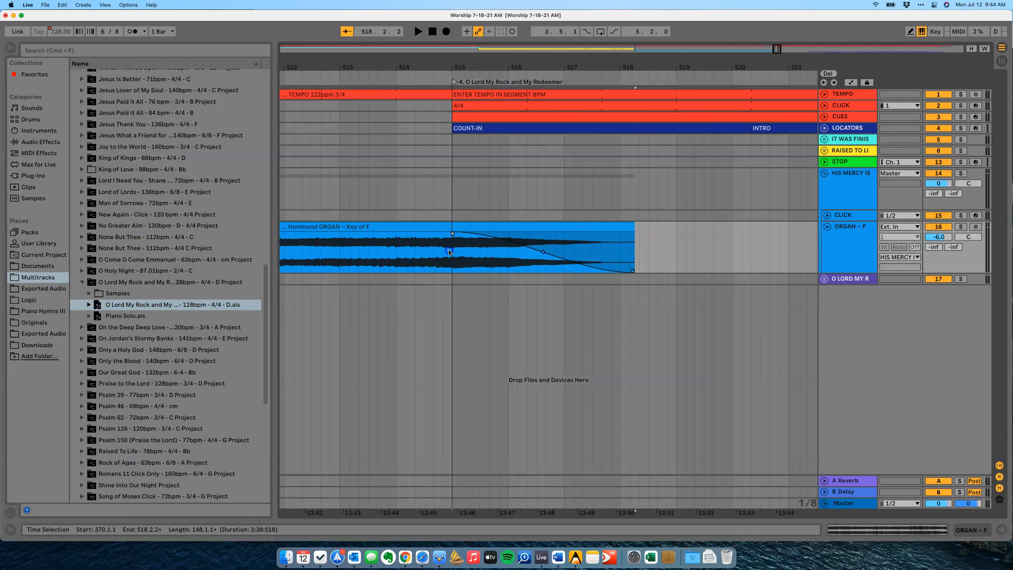
left_click_drag(537, 255, 526, 264)
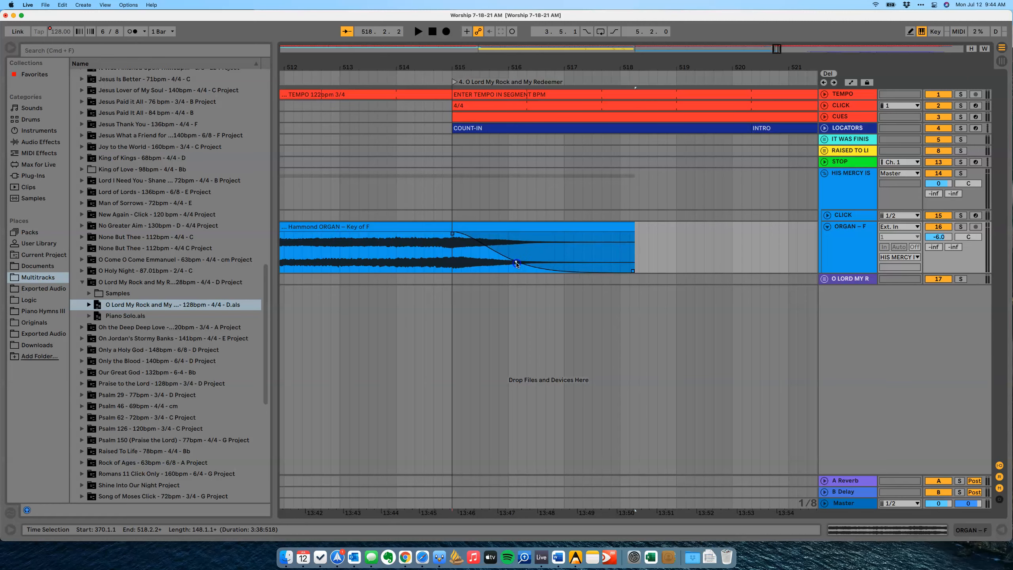
left_click_drag(452, 235, 296, 253)
scroll(293, 252, "left", 10)
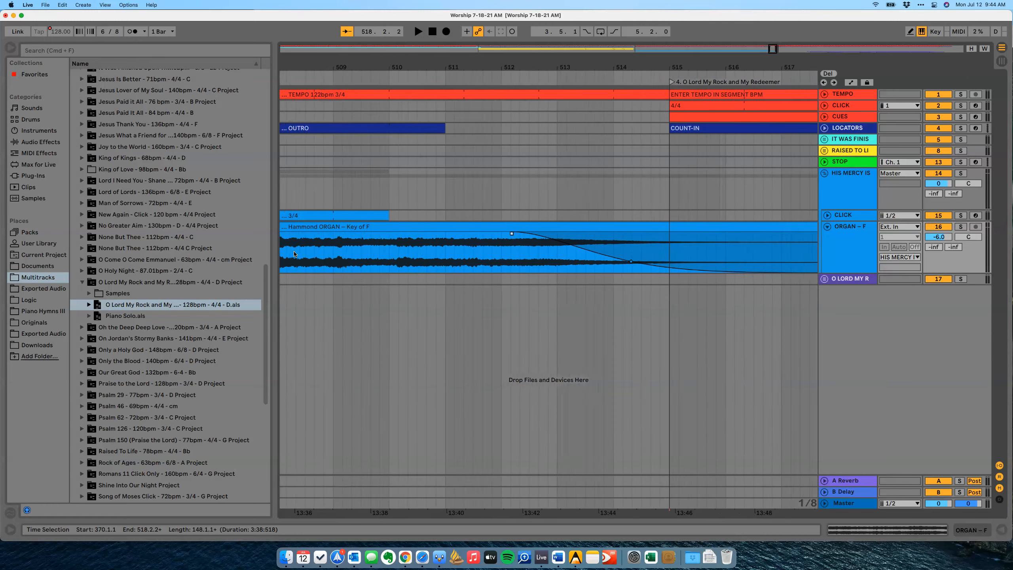
left_click_drag(513, 235, 452, 234)
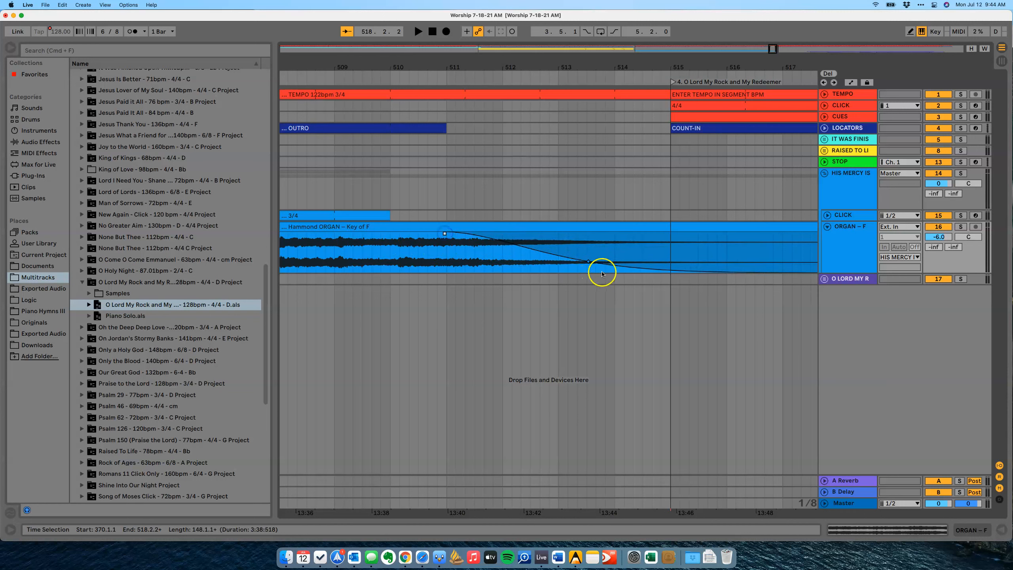
mouse_move(609, 264)
left_mouse_down()
mouse_move(637, 270)
mouse_move(590, 265)
left_mouse_up()
Play the faded organ transition into the O Lord My Rock count-in, and fold the ORGAN track and HIS MERCY IS MORE group.
left_click(437, 75)
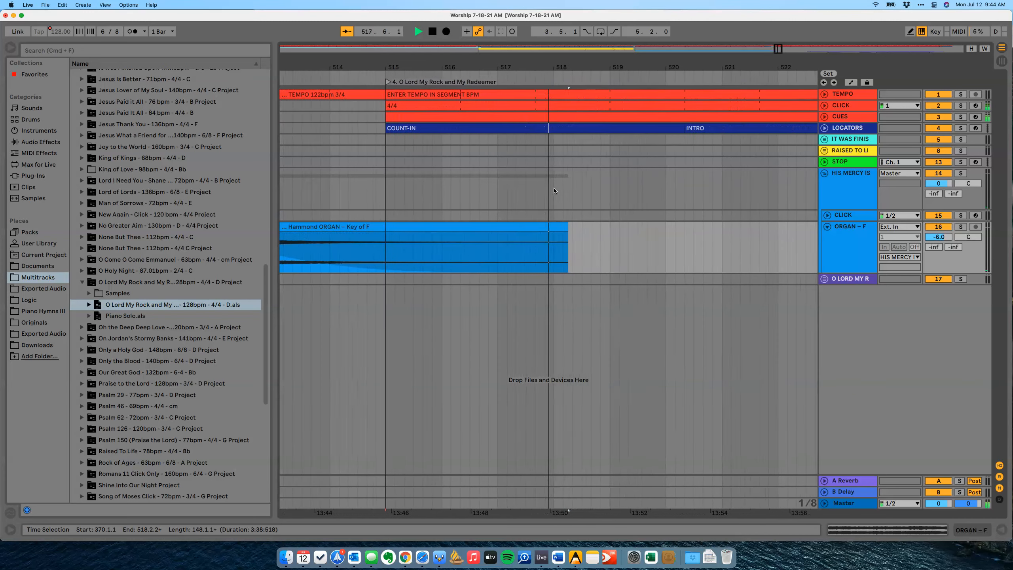
left_click(827, 227)
left_click(824, 173)
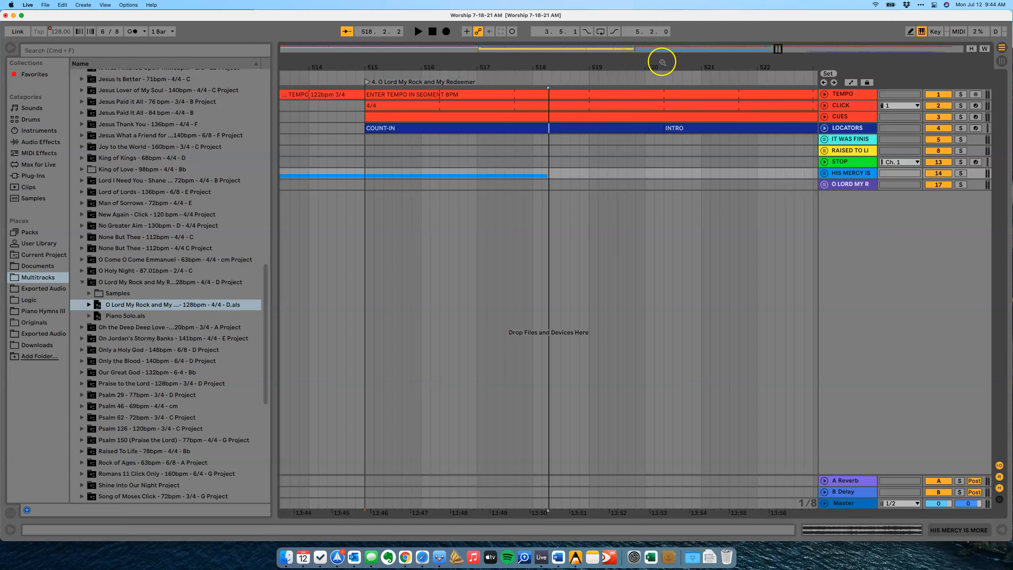
Copy the STOP clip from bar 369 and paste it on the STOP track at bar 699, where the O Lord My Rock outro ends.
left_click(952, 48)
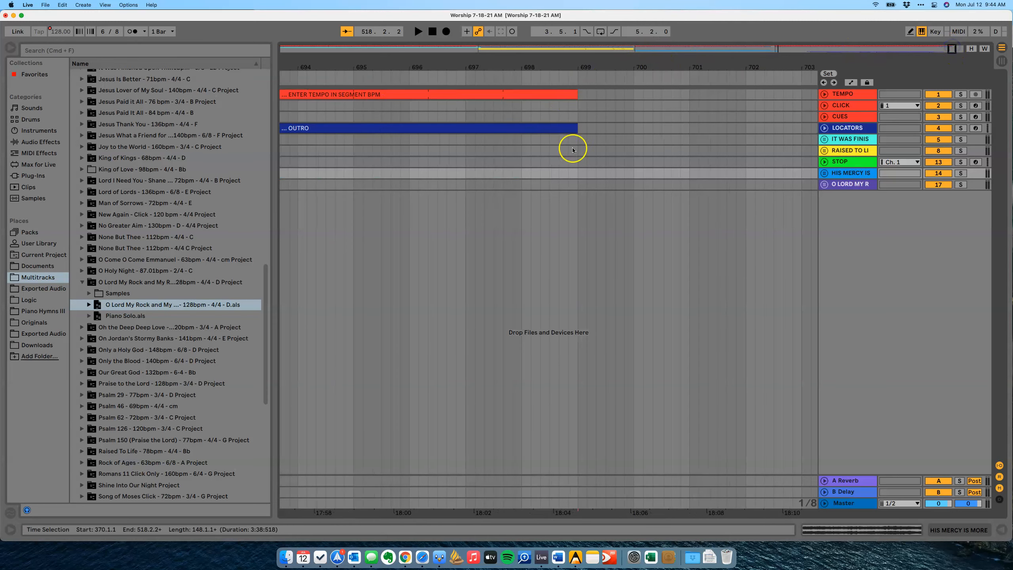
left_click(839, 162)
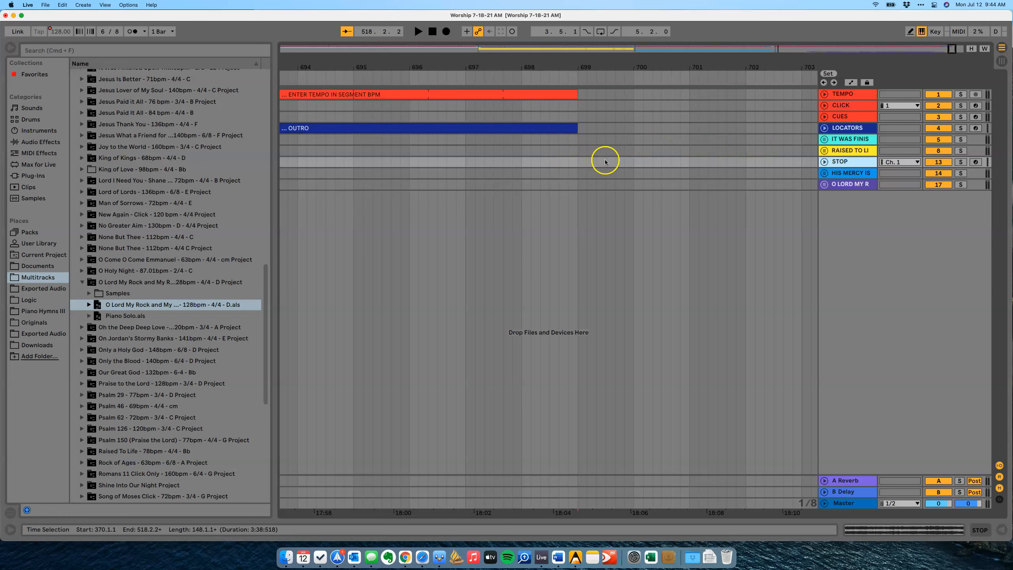
left_click(634, 50)
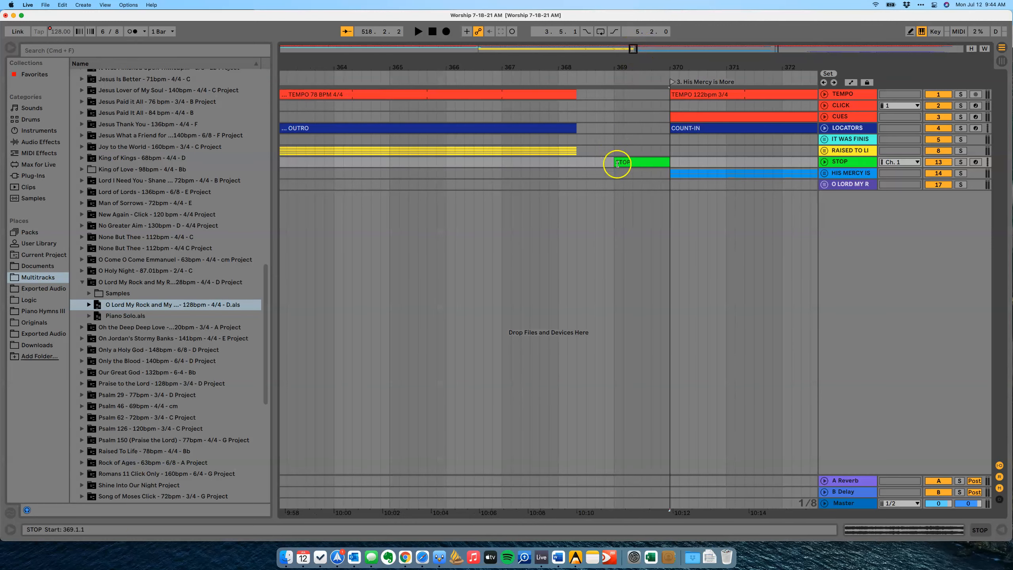
left_click(630, 161)
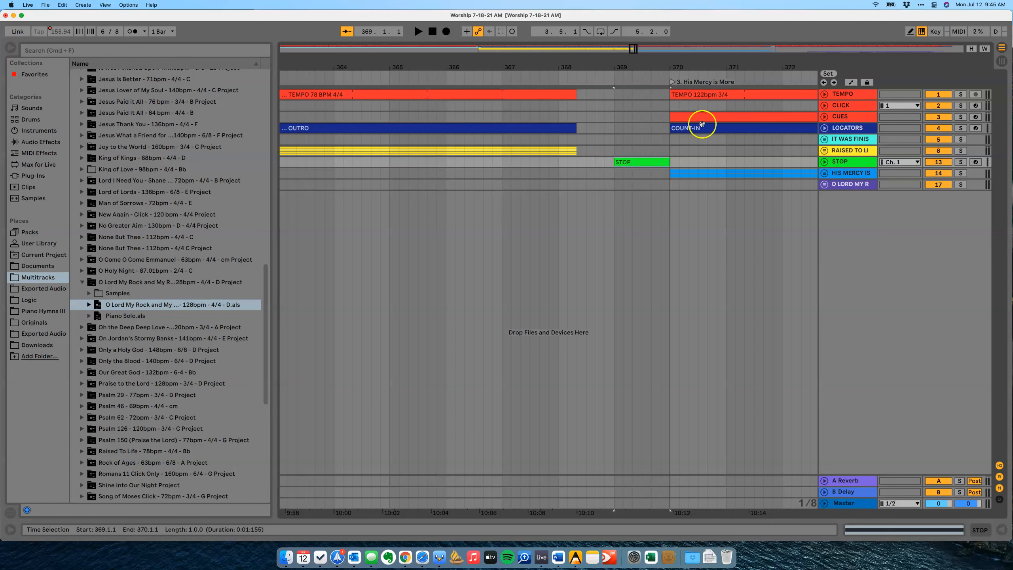
left_click(956, 48)
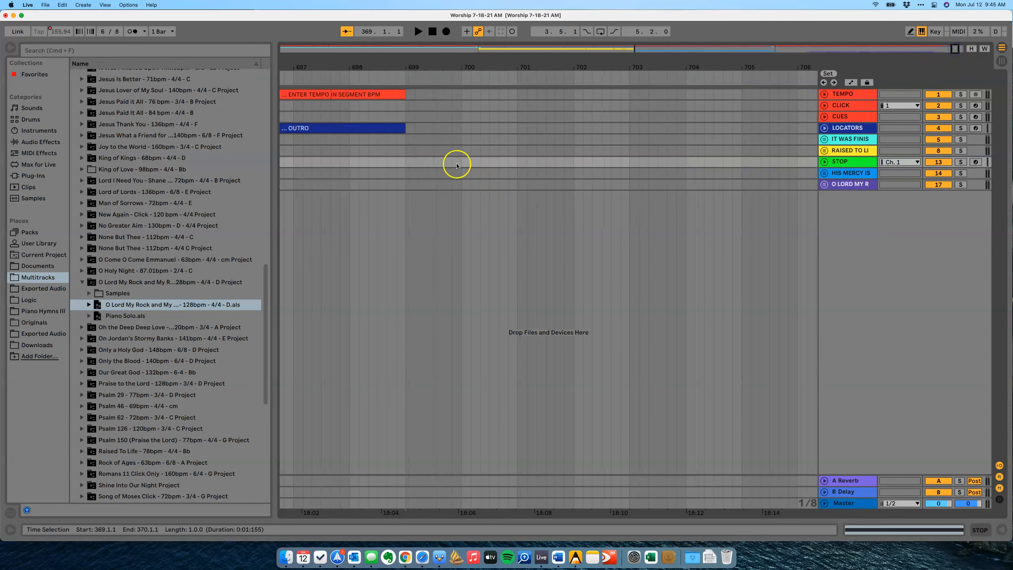
left_click(405, 163)
key("super+v")
left_click(412, 189)
left_click(351, 85)
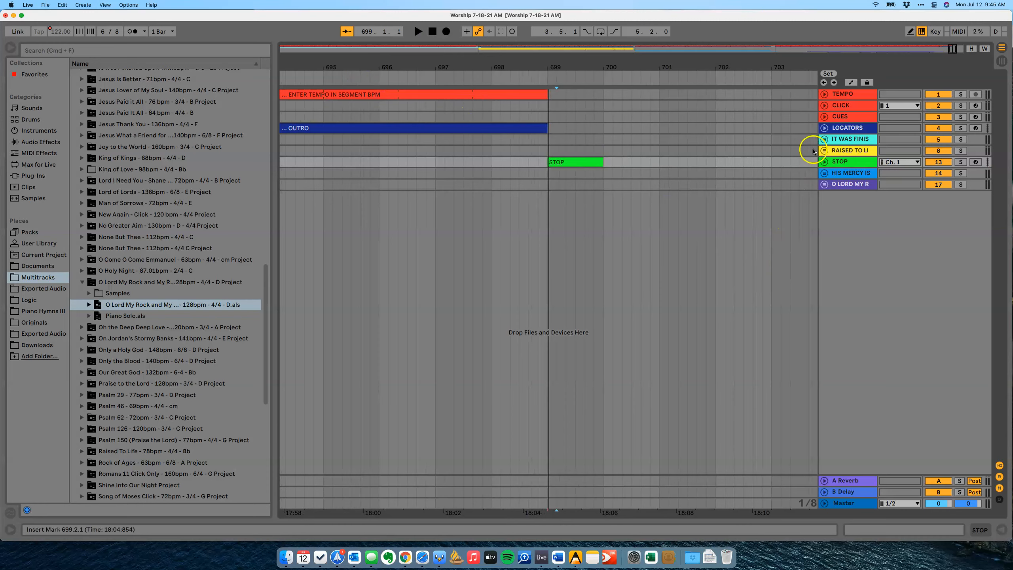
Save the set with all four songs in view, narrow the browser, and return the playback position to 1.1.1.
left_click_drag(374, 64, 374, 63)
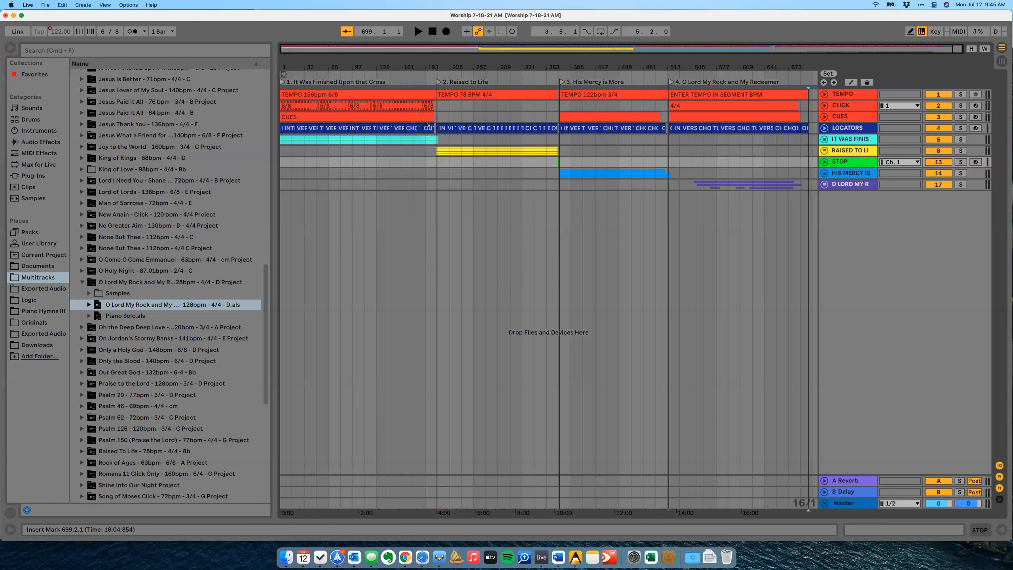
key("cmd+s")
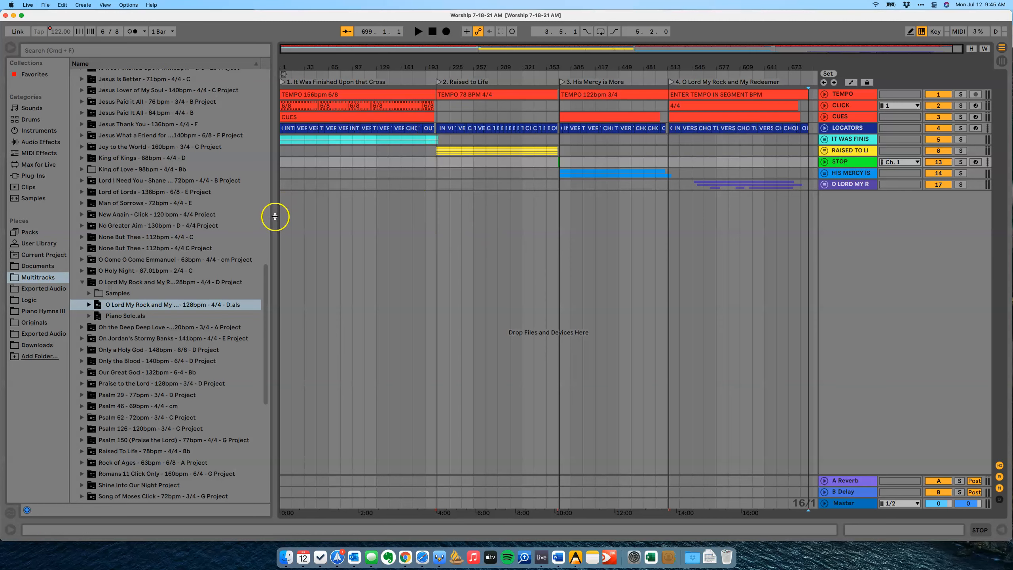
left_click_drag(276, 215, 234, 212)
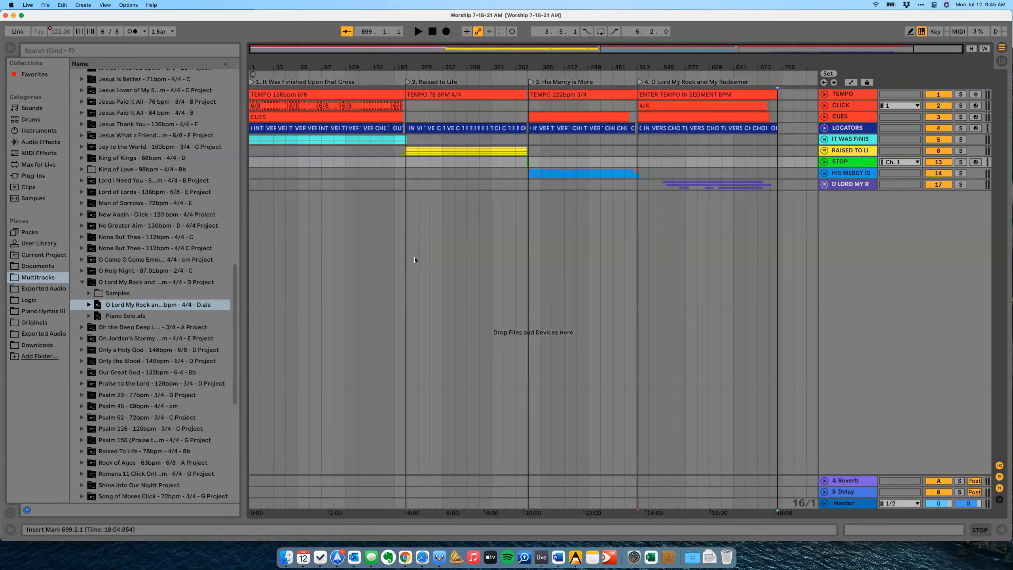
left_click(433, 32)
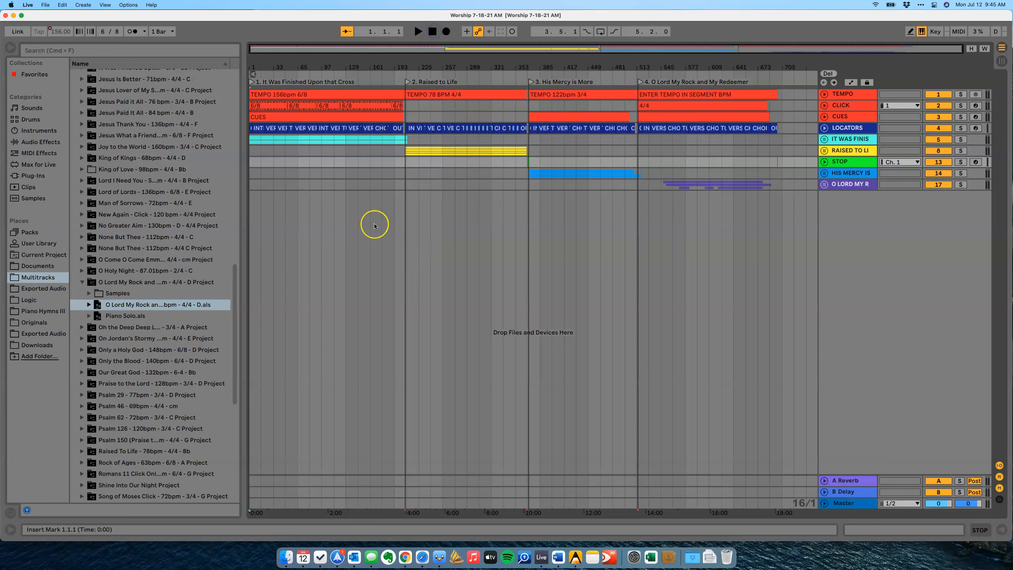